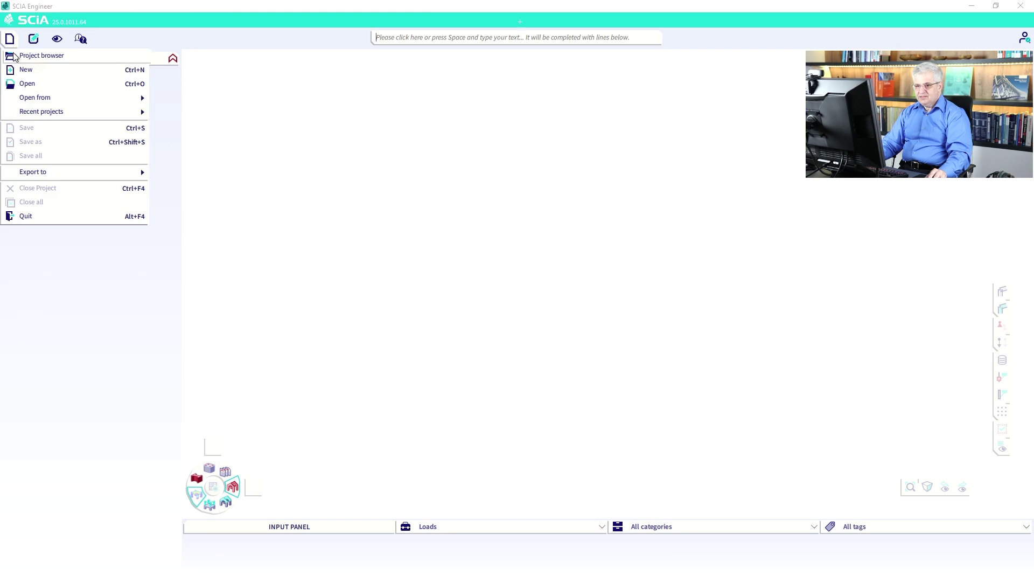
# - Start a new project with steel S 235 as the material and Frame XZ as the structure type
pyautogui.click(18, 69)
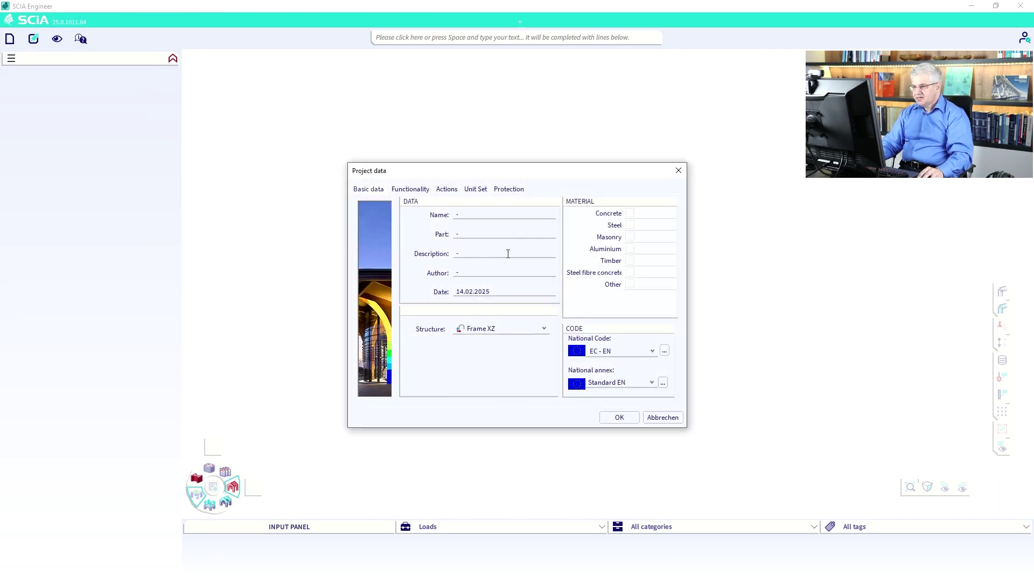
pyautogui.click(630, 225)
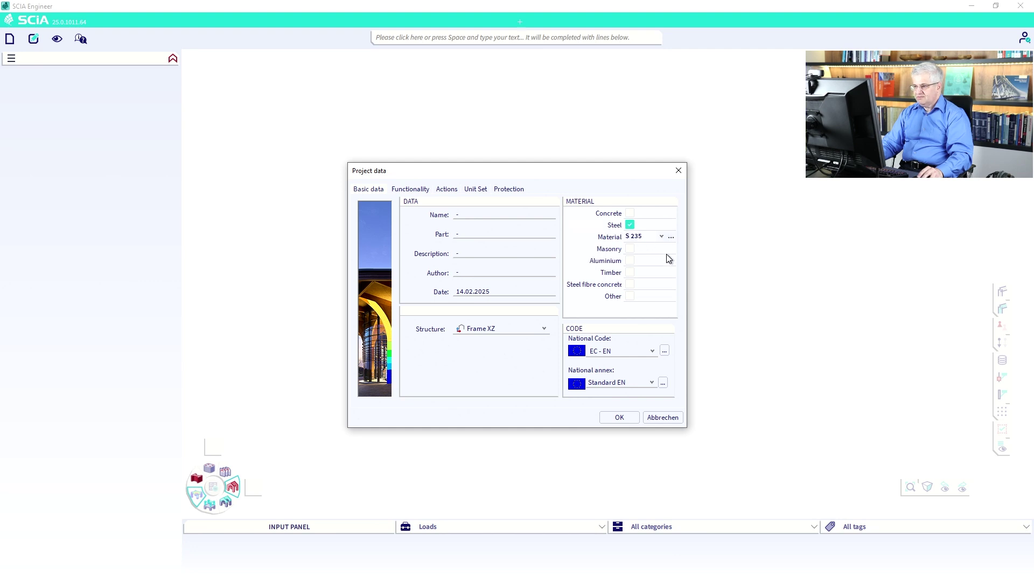
pyautogui.click(544, 328)
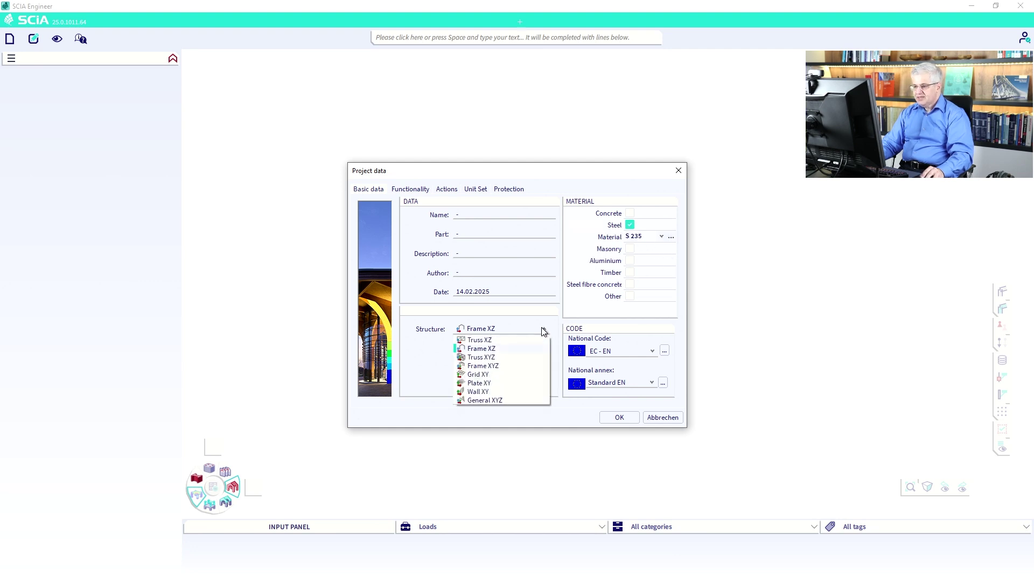
pyautogui.click(495, 350)
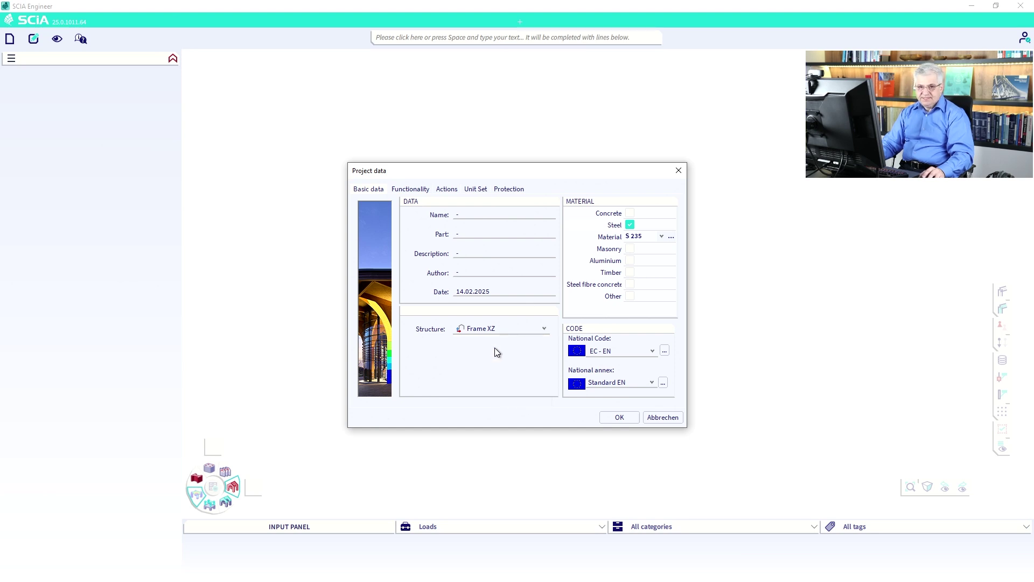
pyautogui.click(496, 331)
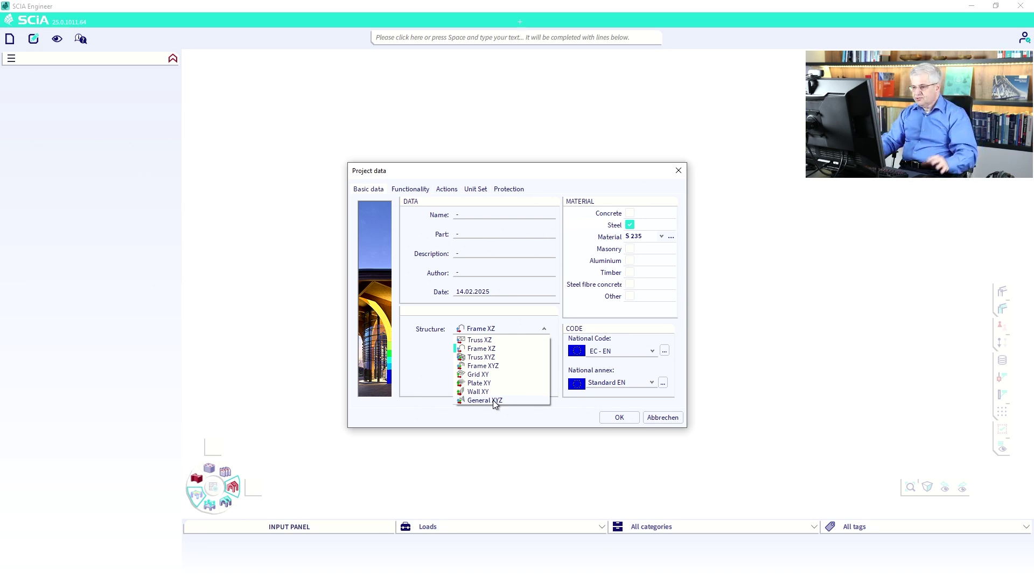
pyautogui.click(440, 365)
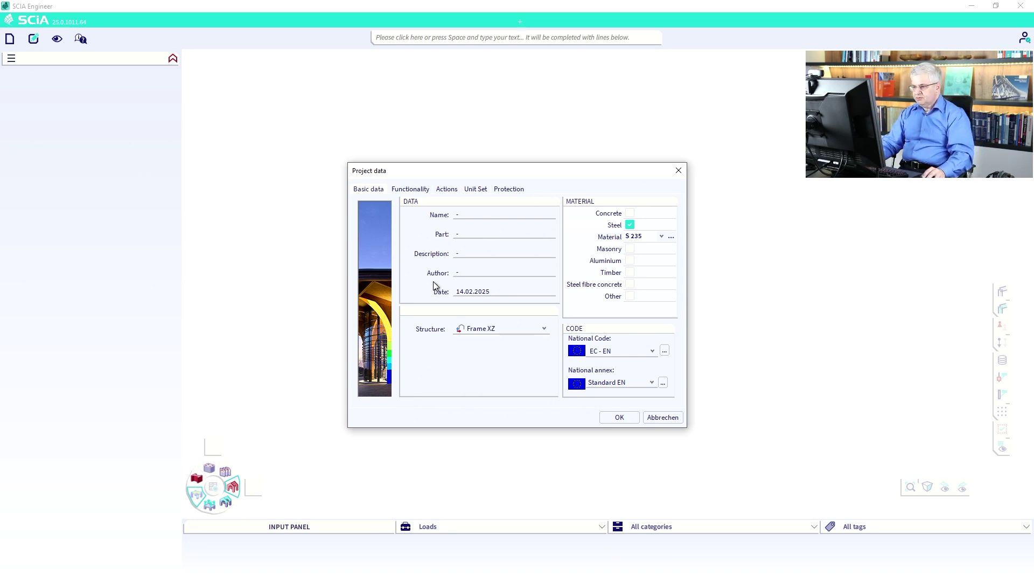
# - Disable climatic loads, stability, nonlinearity and structural model, enable the Dynamics functionality, and create the project
pyautogui.click(412, 189)
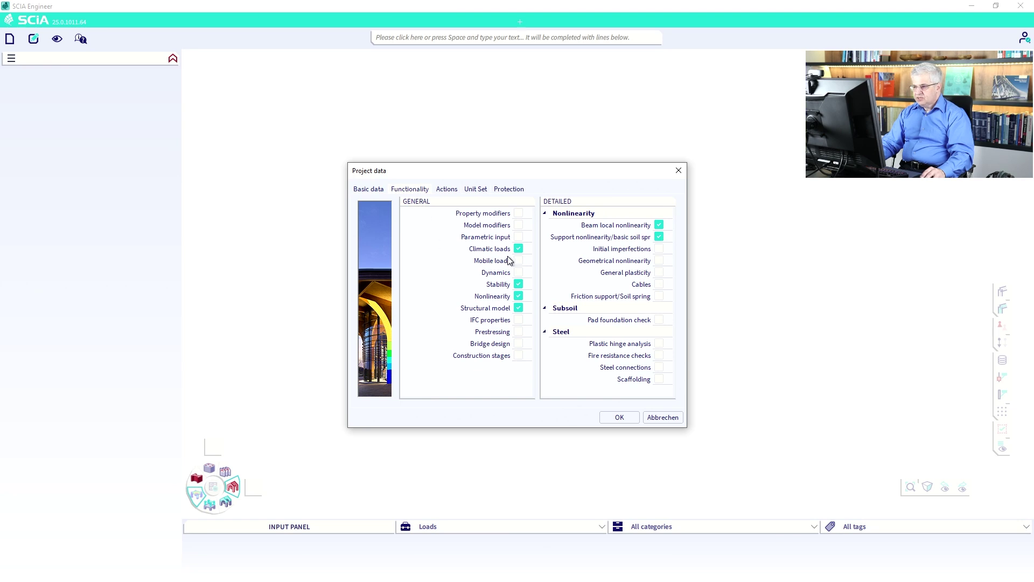
pyautogui.click(519, 249)
pyautogui.click(519, 284)
pyautogui.click(519, 296)
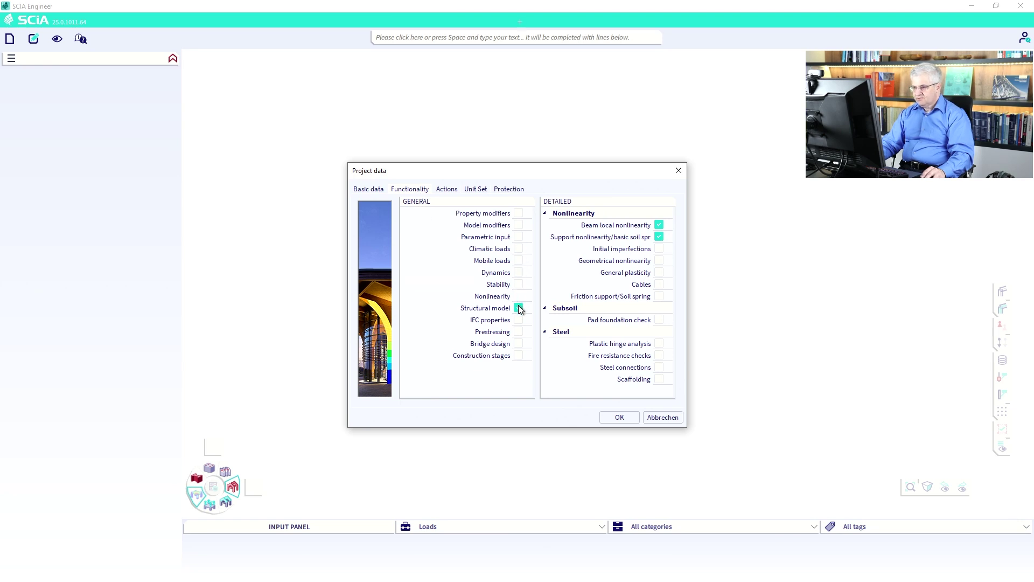
pyautogui.click(519, 272)
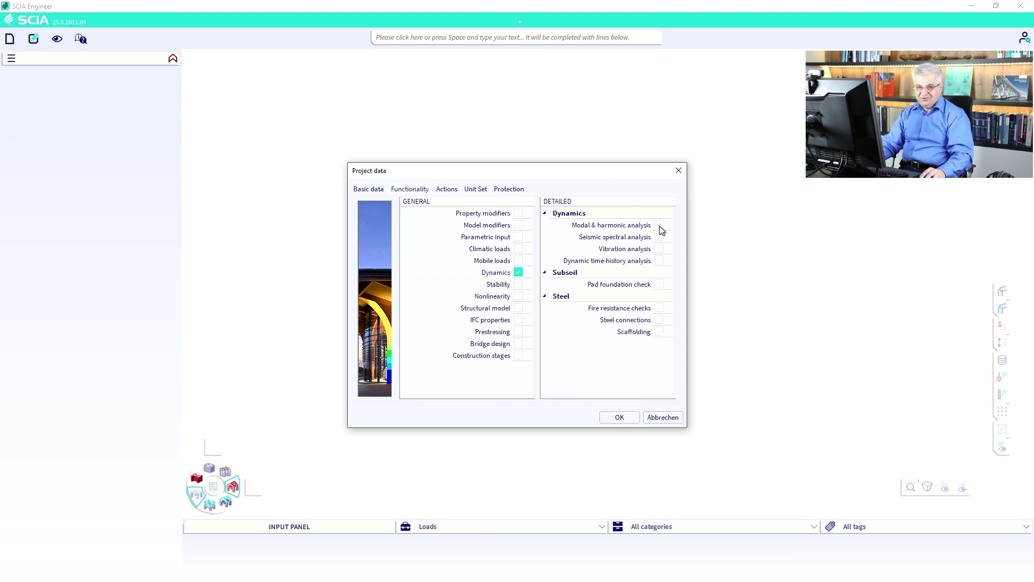
pyautogui.click(625, 417)
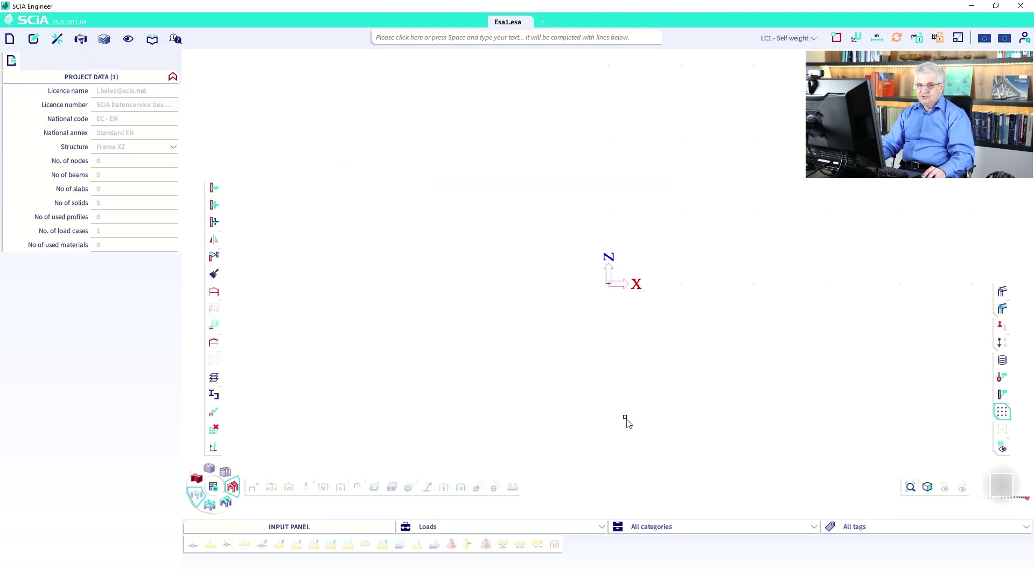
# - Switch to the Structure workstation and start a new horizontal beam with a length of 9 m
pyautogui.moveTo(623, 323); pyautogui.dragTo(376, 406, button='middle')
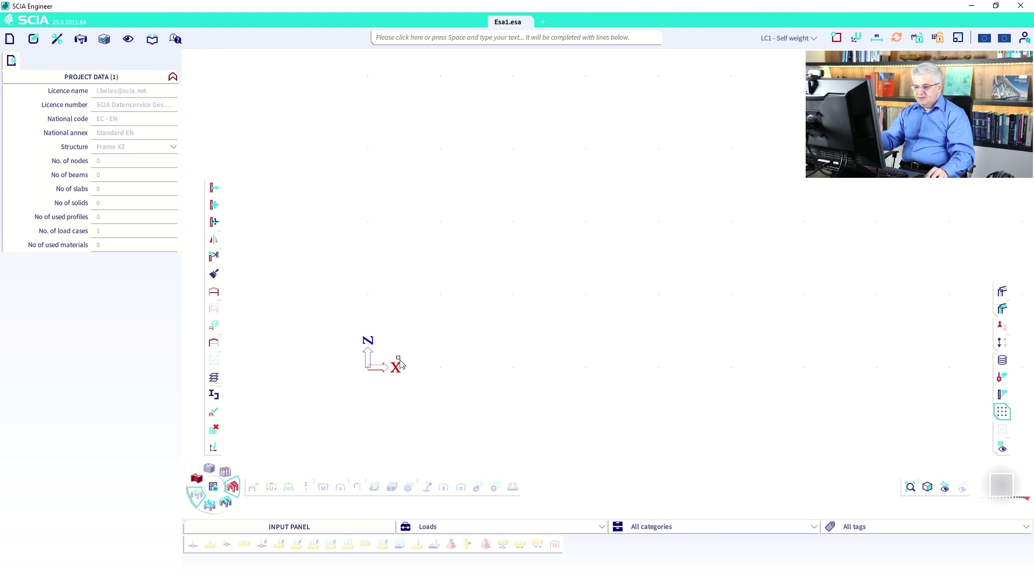
pyautogui.click(451, 529)
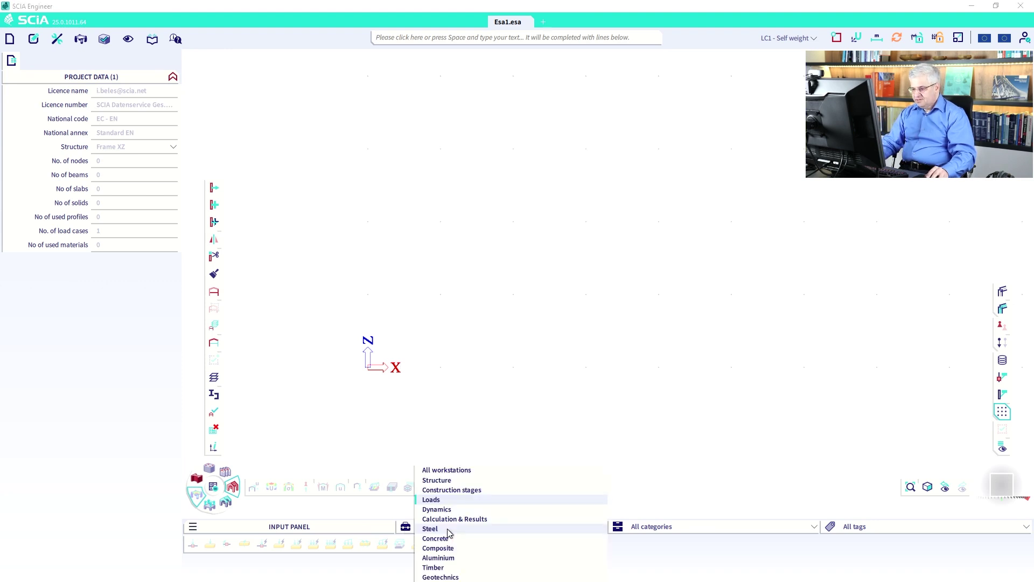
pyautogui.click(442, 480)
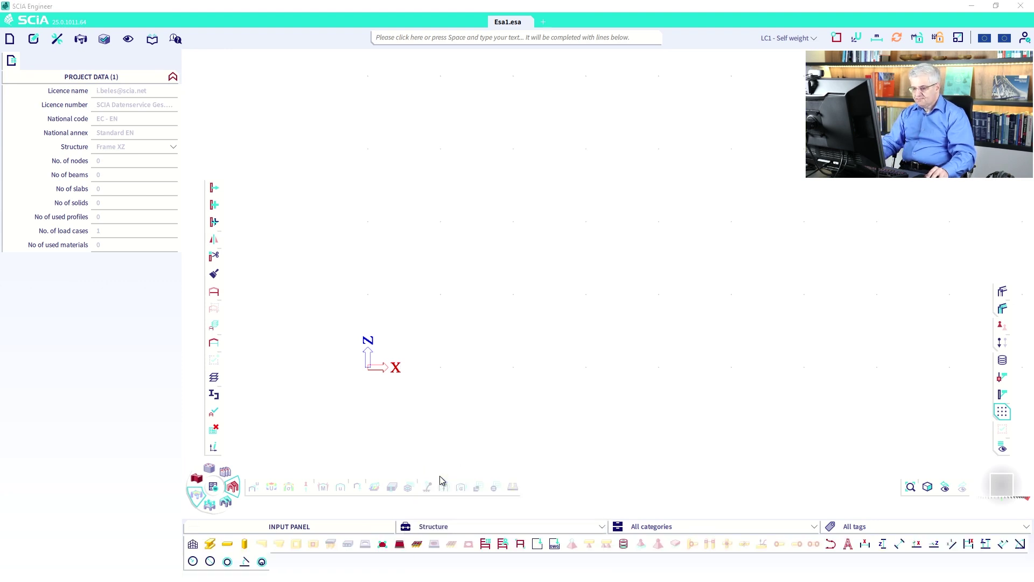
pyautogui.click(234, 544)
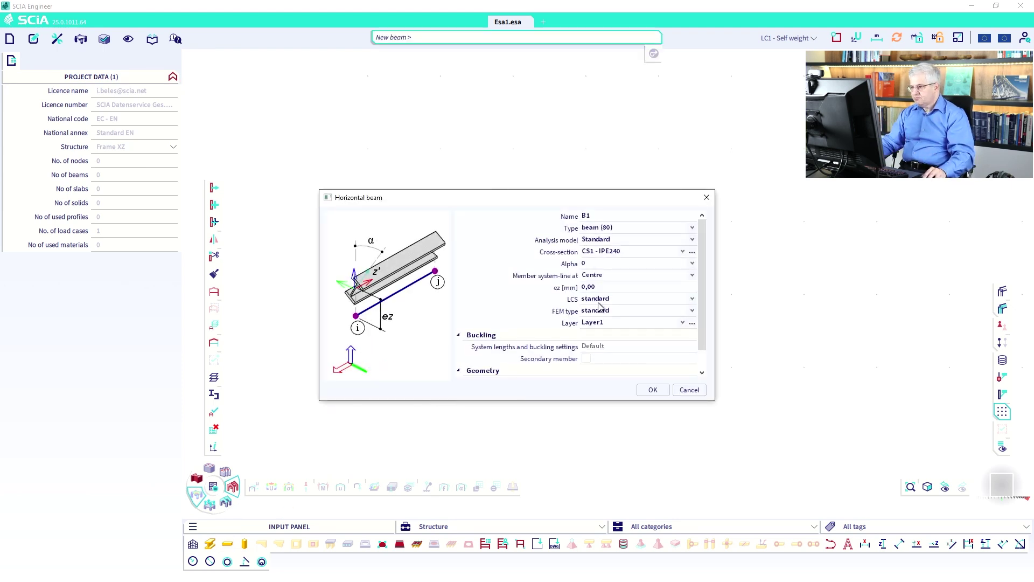
pyautogui.scroll(-2, 599, 303)
pyautogui.click(604, 358)
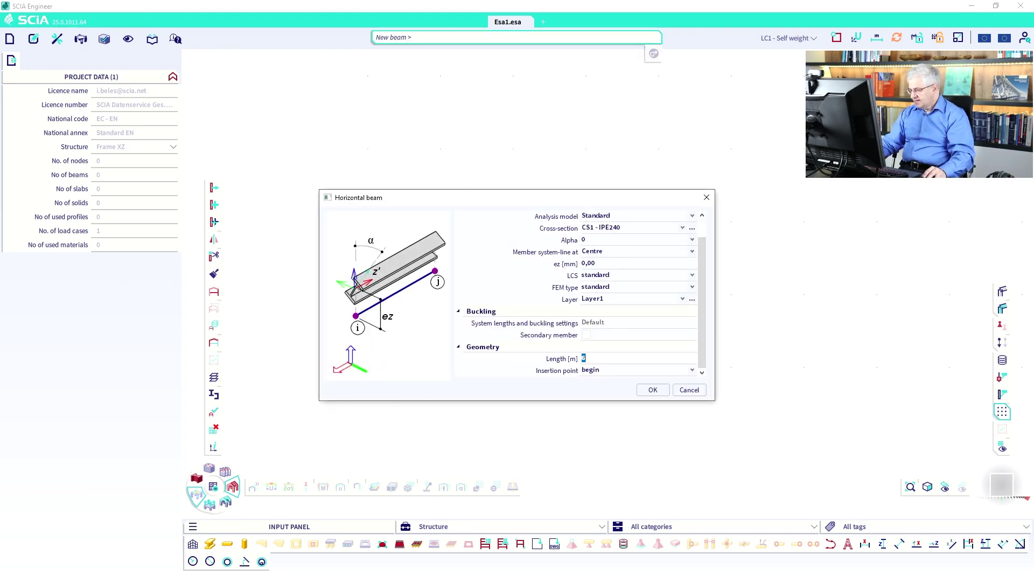
pyautogui.press('Return')
# - Add an HEA300 cross-section from the profile library for the beam
pyautogui.scroll(2, 631, 258)
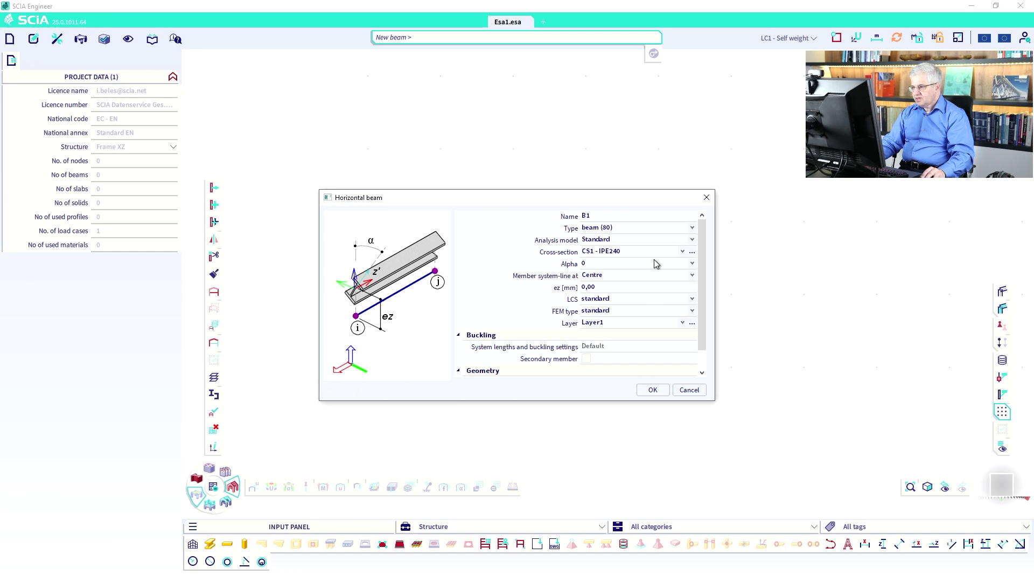
pyautogui.click(694, 254)
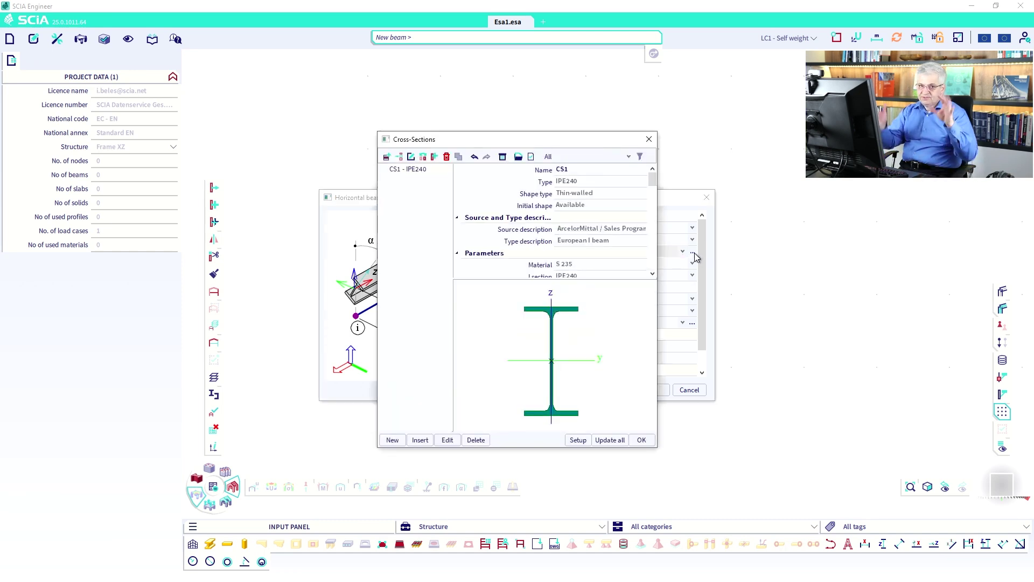
pyautogui.click(397, 441)
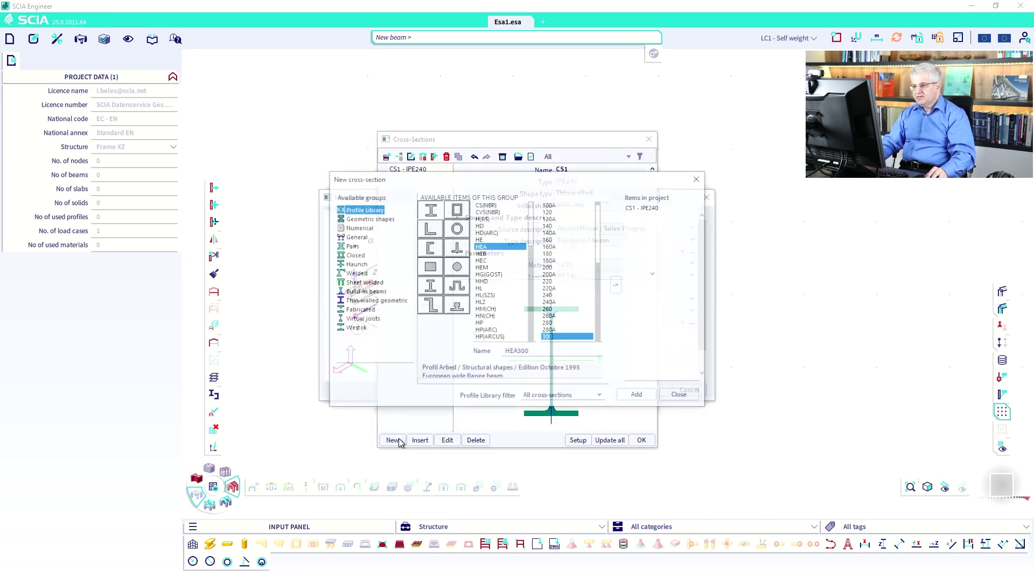
pyautogui.click(482, 248)
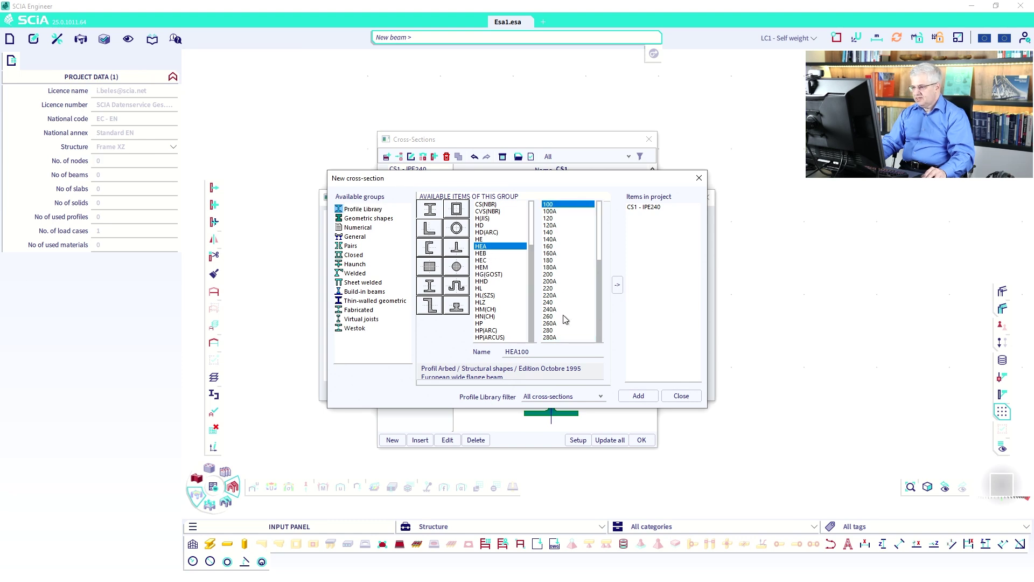
pyautogui.scroll(-1, 567, 319)
pyautogui.scroll(-1, 565, 319)
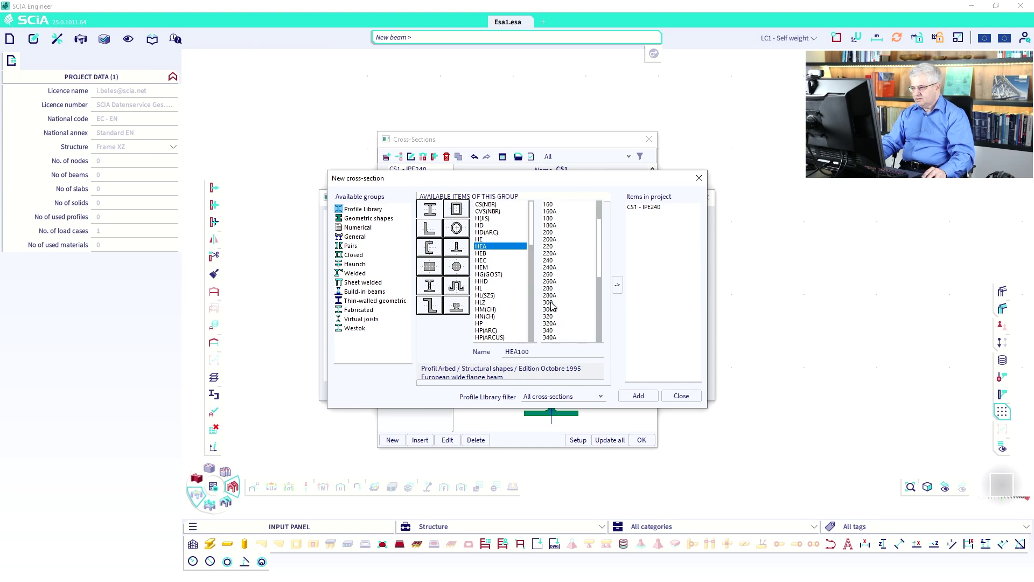
pyautogui.click(555, 303)
pyautogui.click(617, 285)
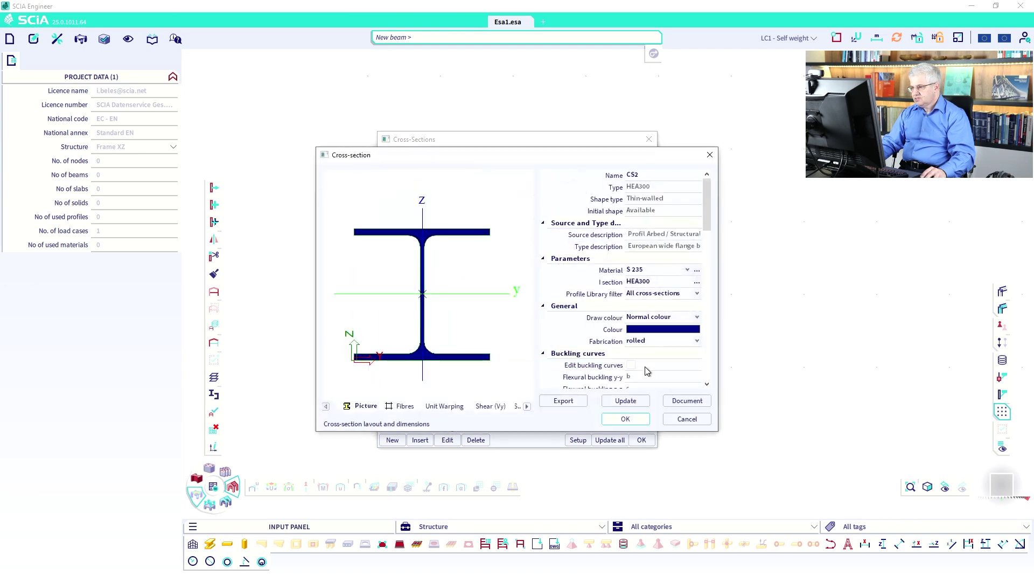
pyautogui.click(632, 417)
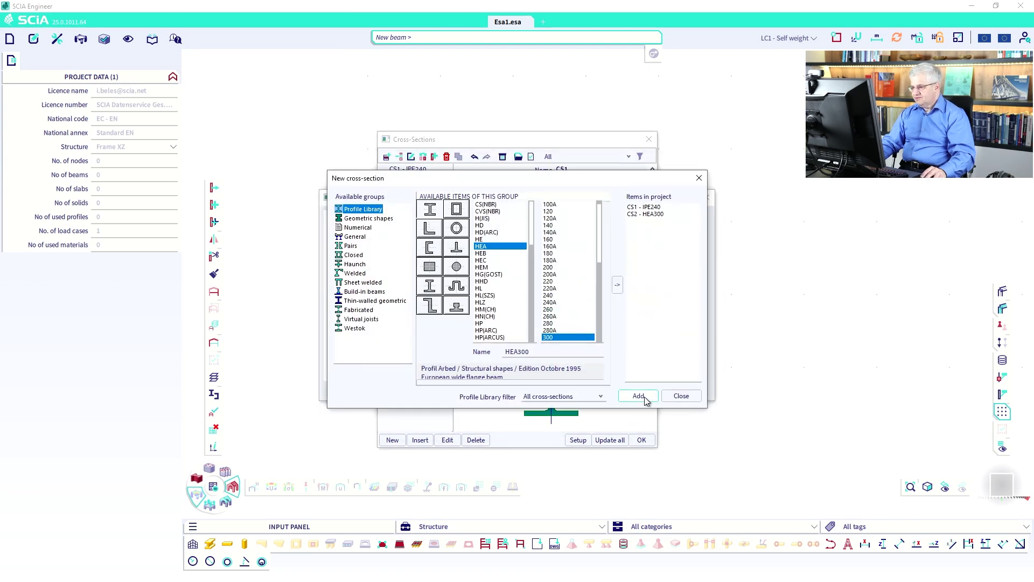
pyautogui.click(644, 396)
pyautogui.click(647, 422)
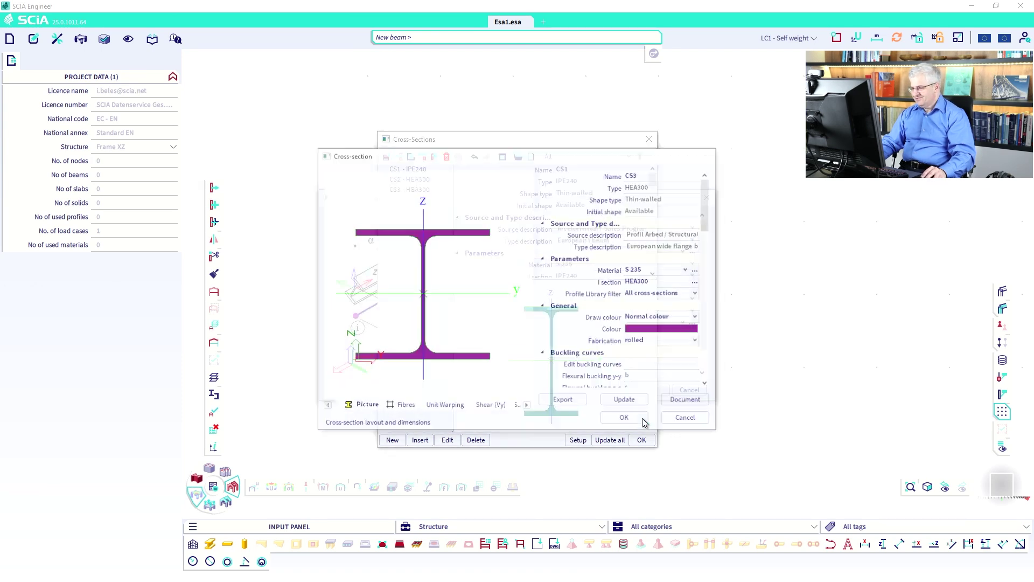
pyautogui.click(679, 396)
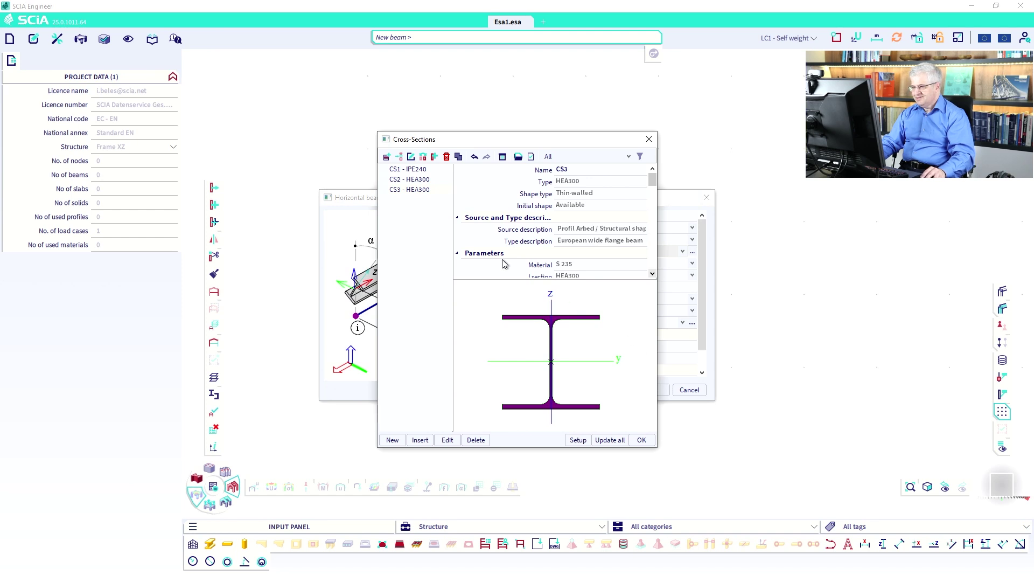
pyautogui.click(477, 438)
pyautogui.click(525, 335)
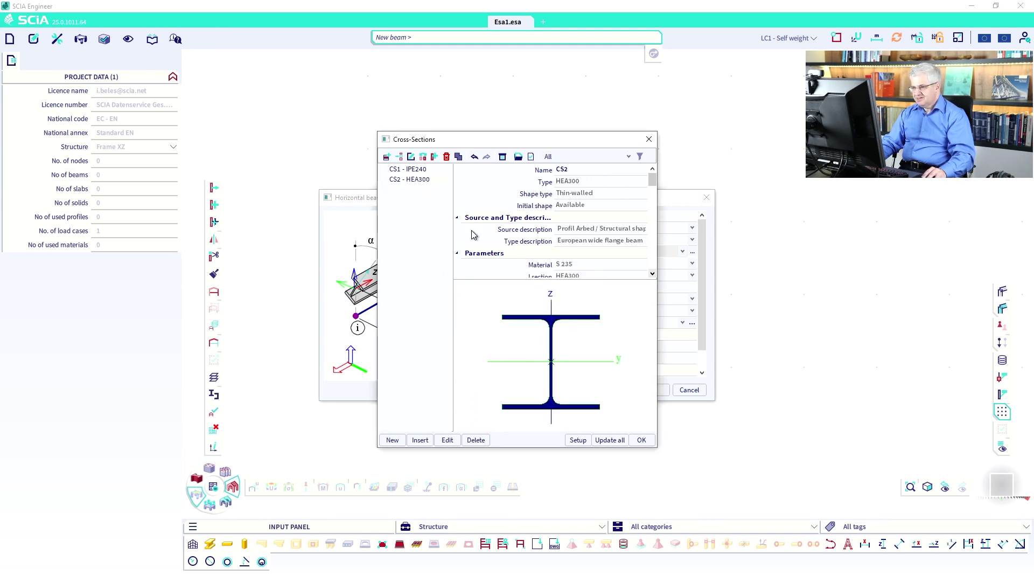
# - Assign the HEA300 cross-section to the horizontal beam and insert the beam with its start point at the origin
pyautogui.click(648, 440)
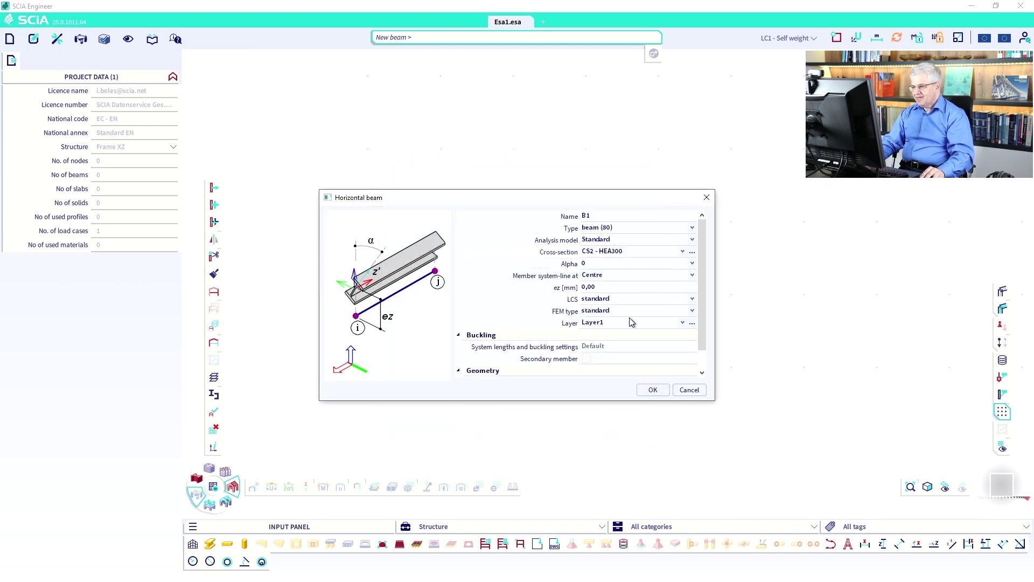
pyautogui.scroll(-1, 632, 322)
pyautogui.click(653, 390)
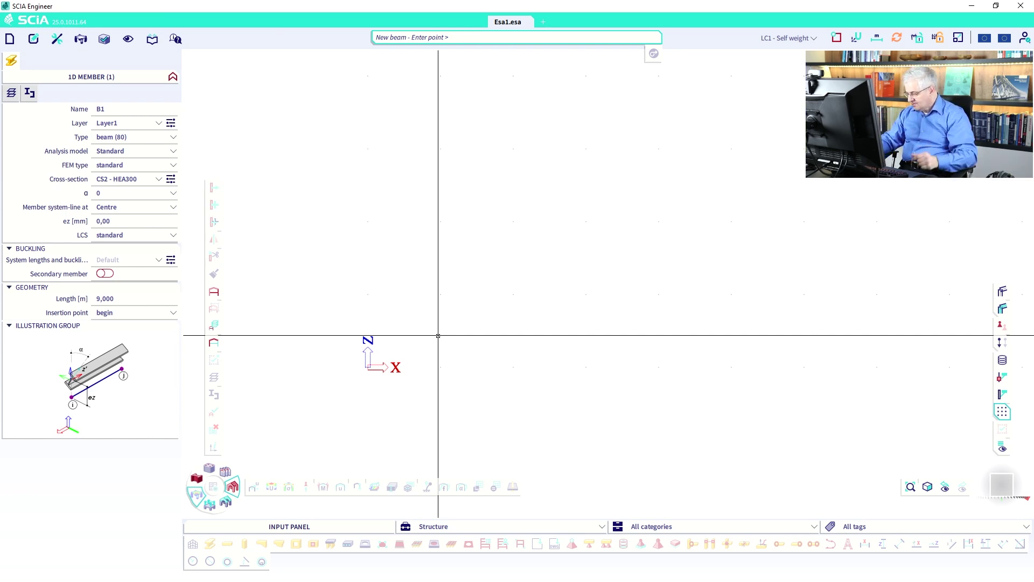
pyautogui.write('0')
pyautogui.press('Return')
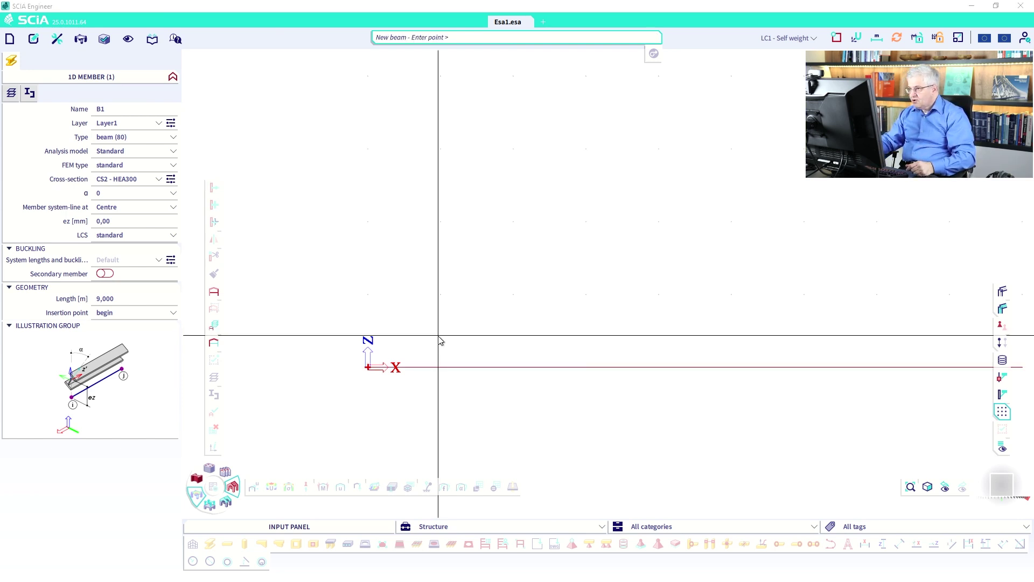
pyautogui.press('Escape')
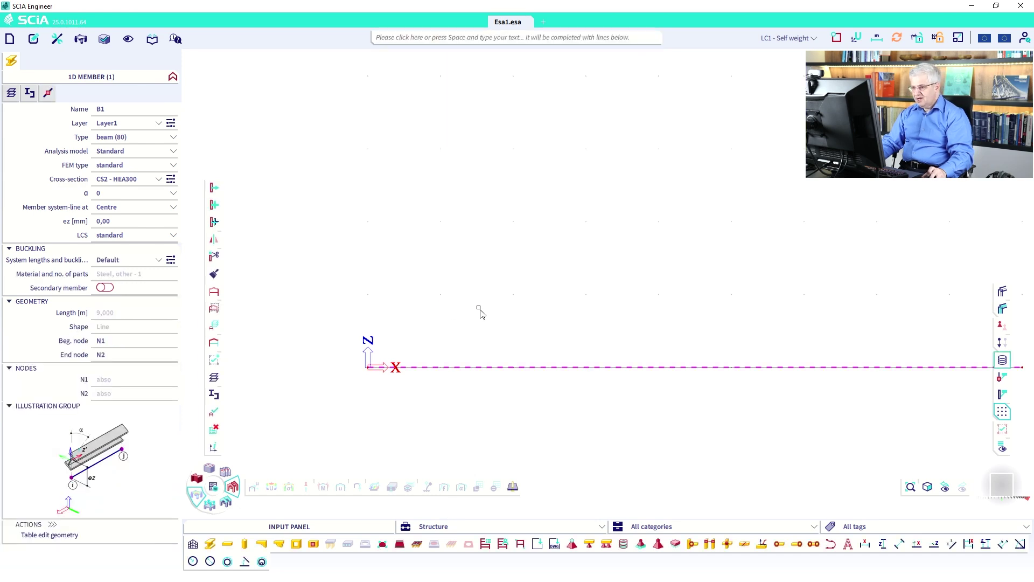
pyautogui.press('Escape')
# - Place hinged nodal supports with X and Z rigid and Ry free at both end nodes of the beam
pyautogui.scroll(-3, 520, 308)
pyautogui.moveTo(525, 310); pyautogui.dragTo(464, 273, button='middle')
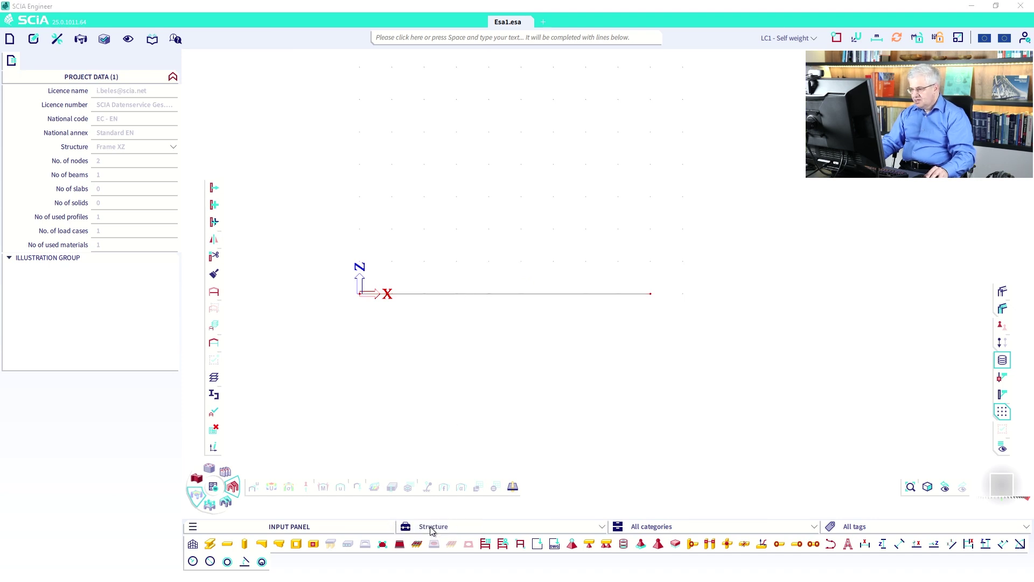
pyautogui.click(570, 545)
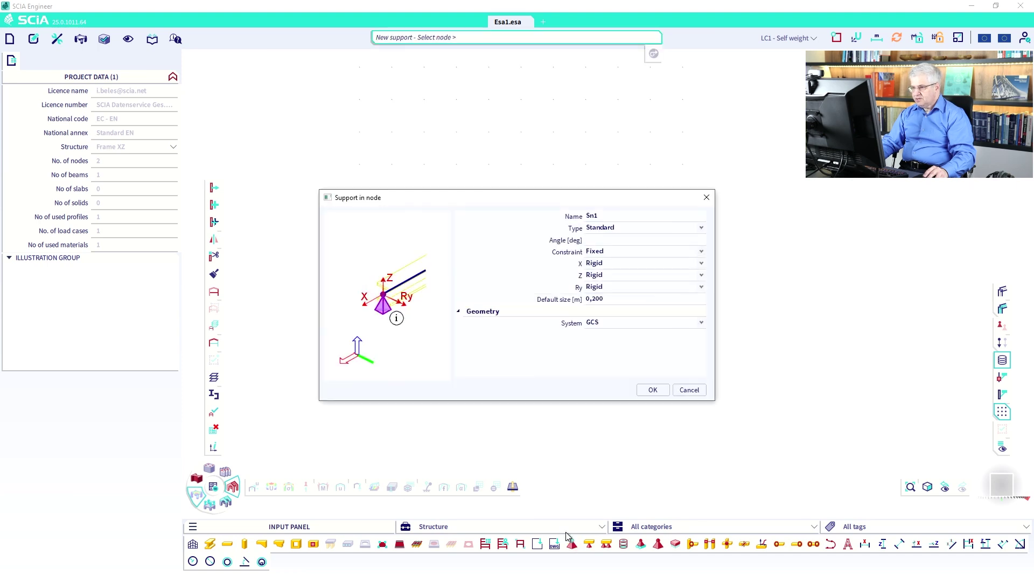
pyautogui.click(602, 289)
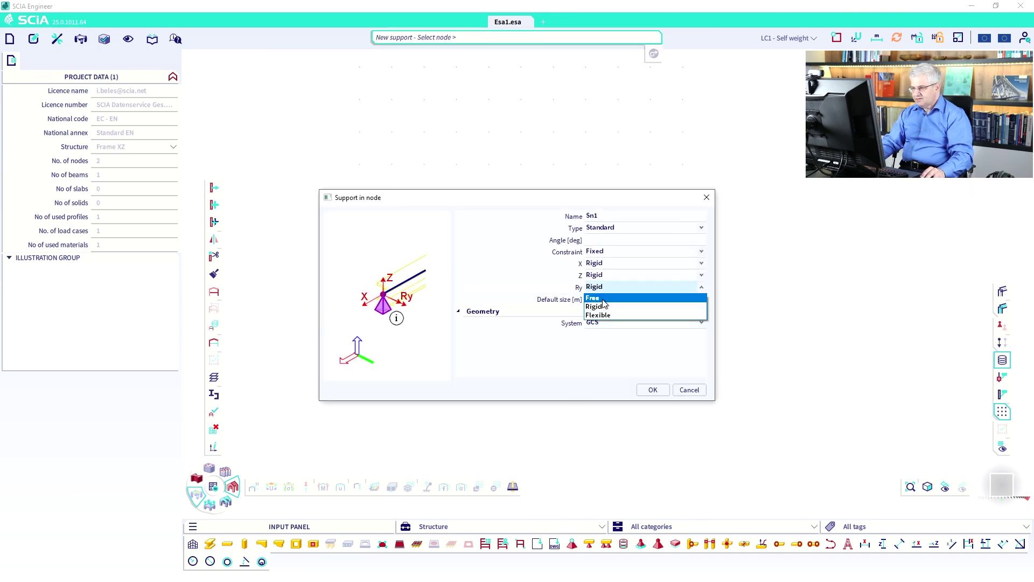
pyautogui.click(603, 299)
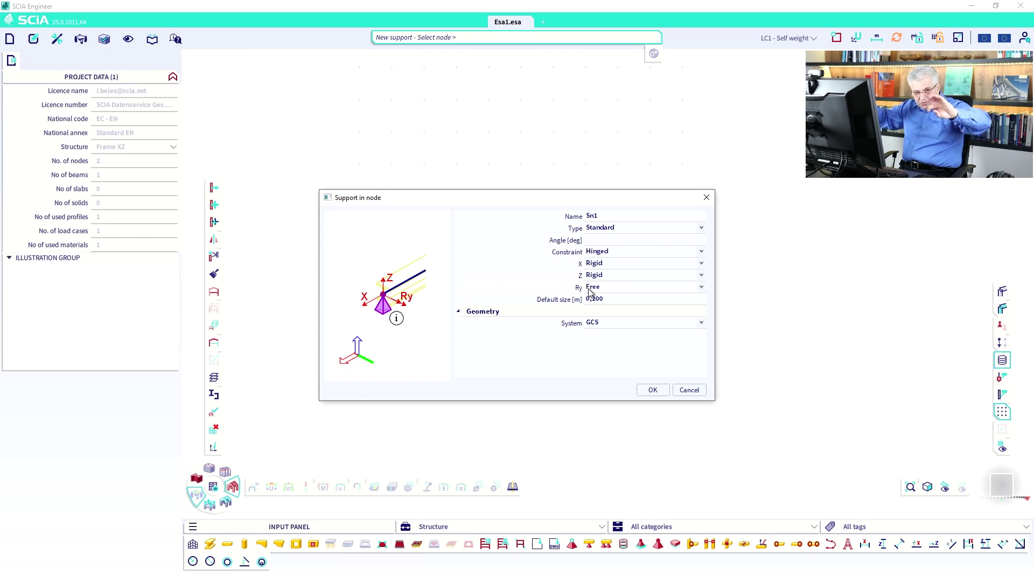
pyautogui.click(653, 390)
pyautogui.moveTo(335, 270); pyautogui.dragTo(668, 333)
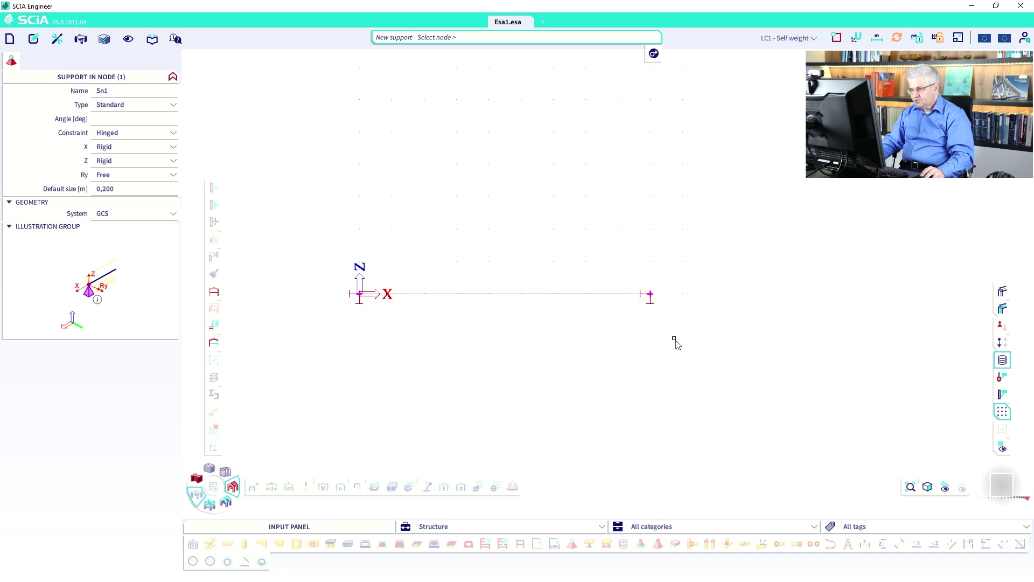
pyautogui.press('Escape')
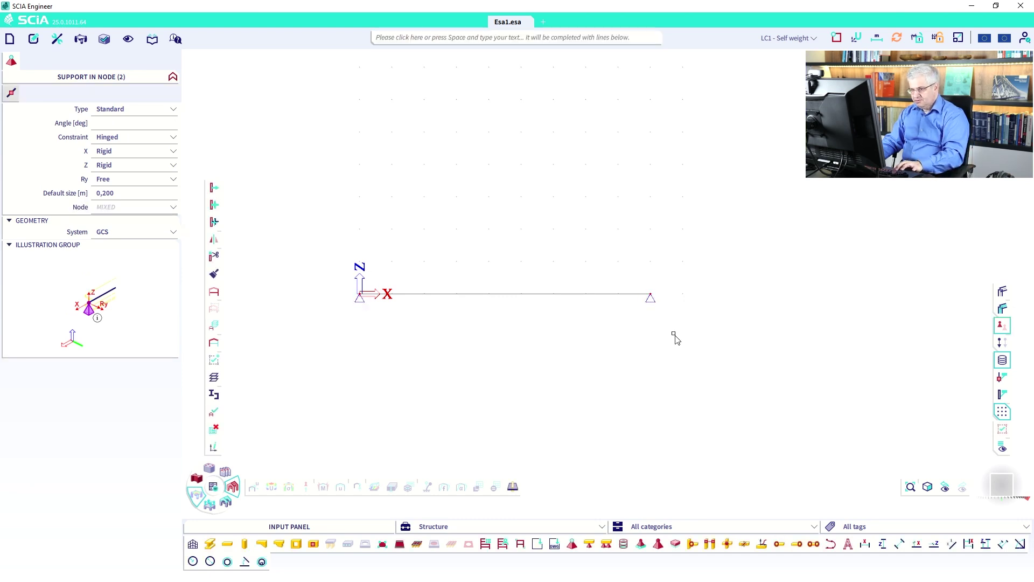
# - Set the X constraint of the support at the beam's far end to Free
pyautogui.press('Escape')
pyautogui.click(649, 303)
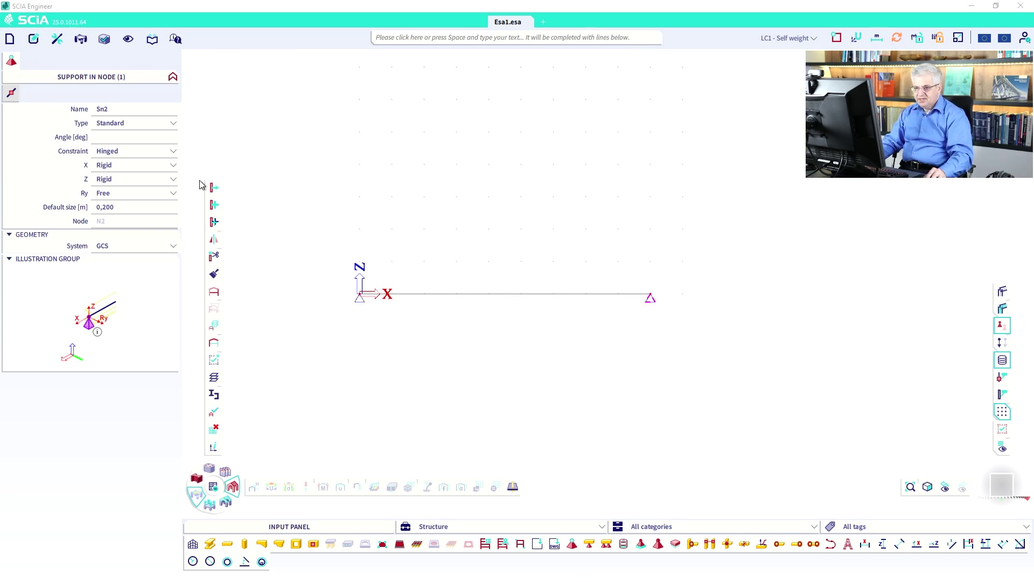
pyautogui.click(139, 166)
pyautogui.click(137, 176)
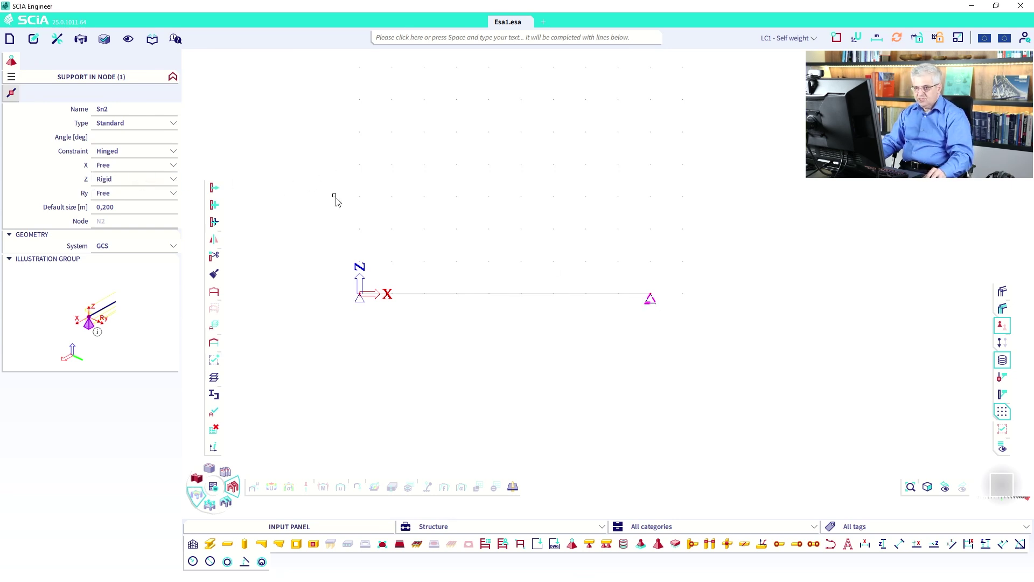
pyautogui.press('Escape')
pyautogui.moveTo(487, 285); pyautogui.dragTo(539, 310, button='middle')
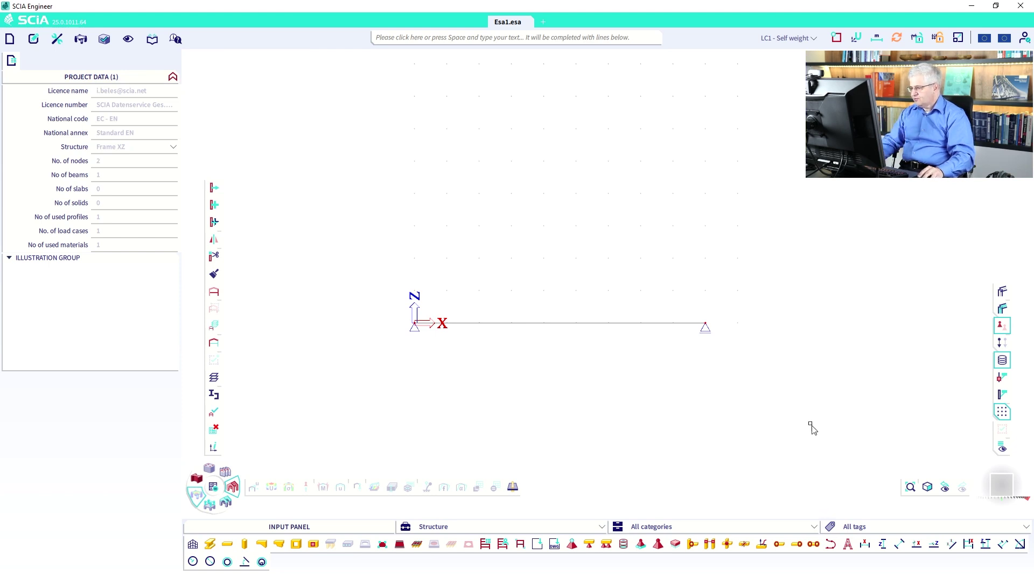
# - Start a 3D line grid and add a 9 m span in the X direction
pyautogui.click(193, 544)
pyautogui.click(396, 322)
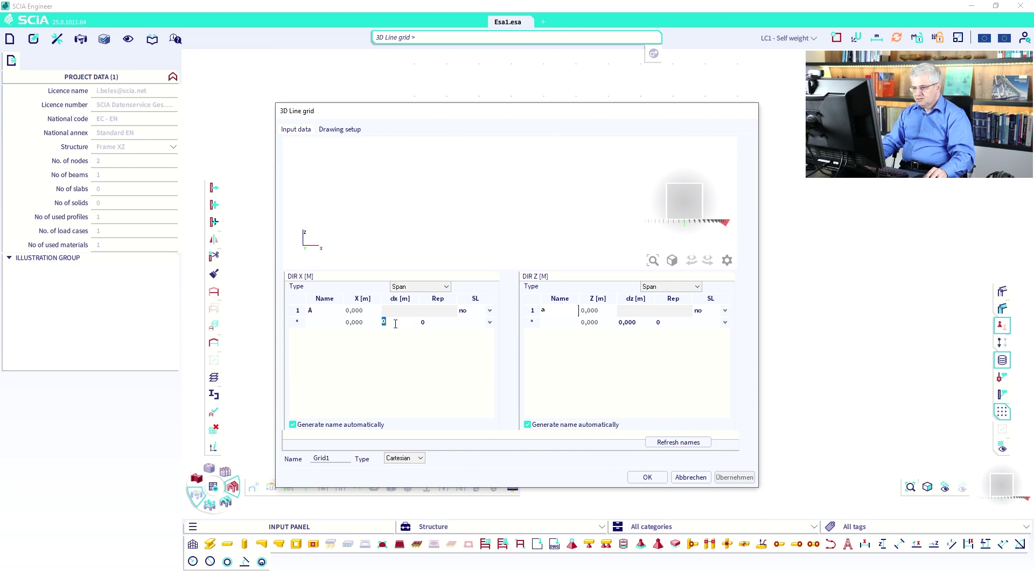
pyautogui.press('Return')
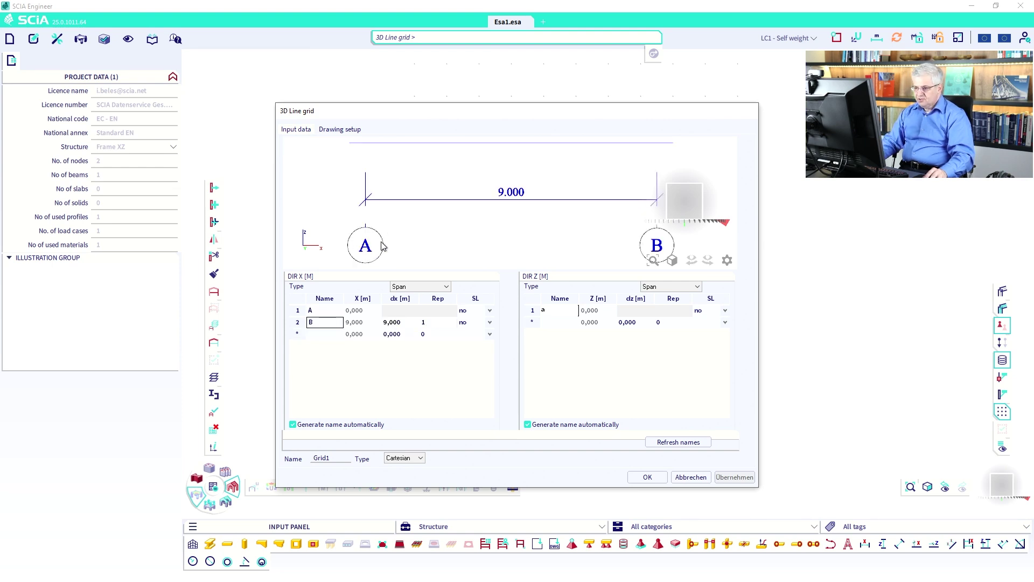
# - Try adding a 3 m span in the Z direction and switching off the labels of the line grid
pyautogui.click(340, 130)
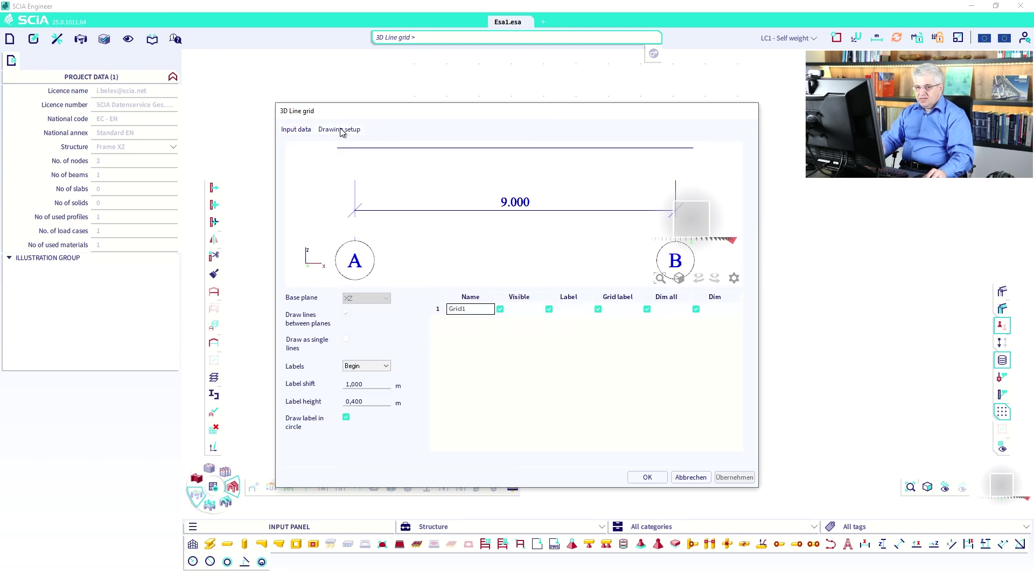
pyautogui.click(298, 130)
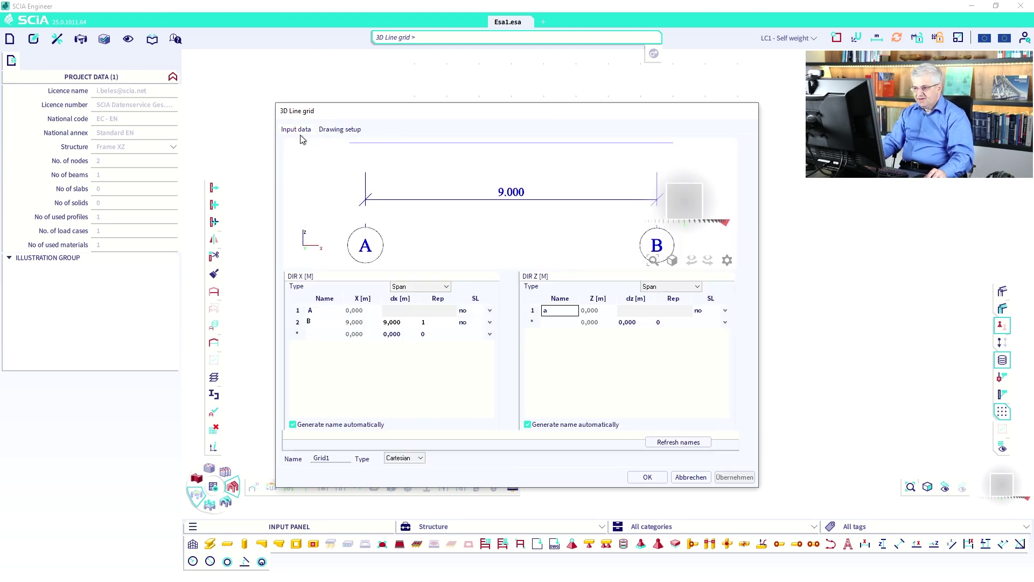
pyautogui.click(625, 323)
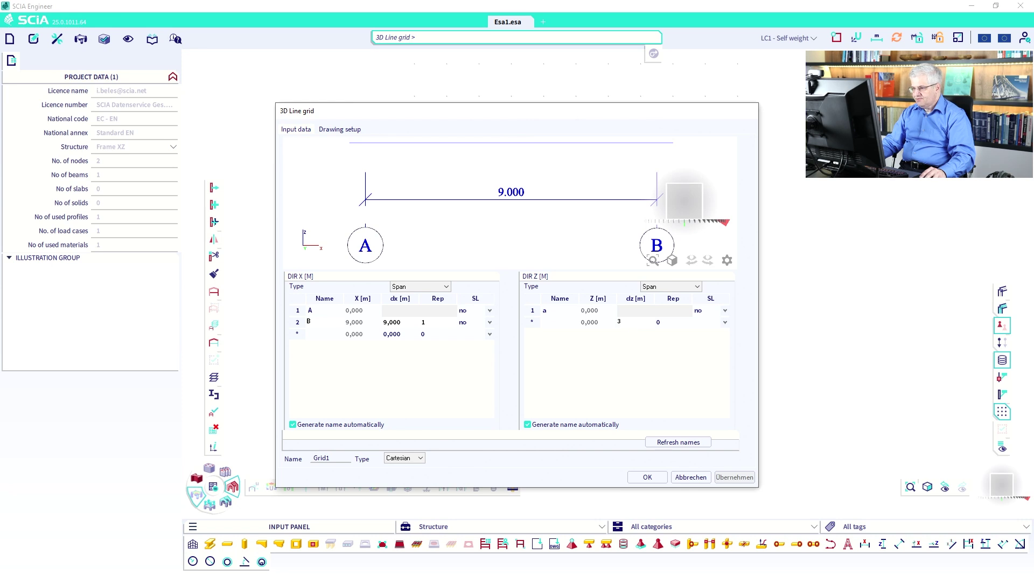
pyautogui.press('Return')
pyautogui.click(340, 131)
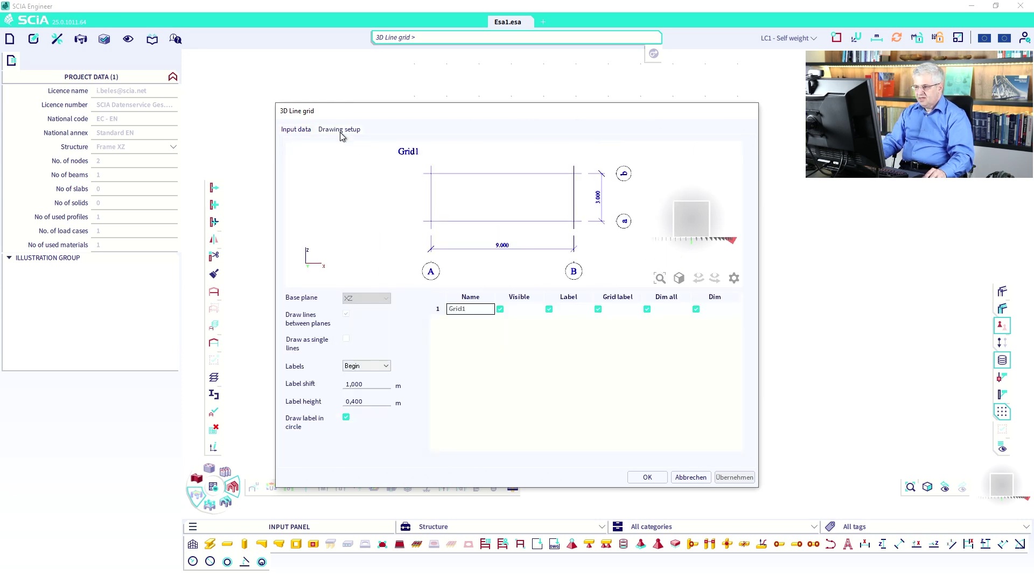
pyautogui.click(550, 310)
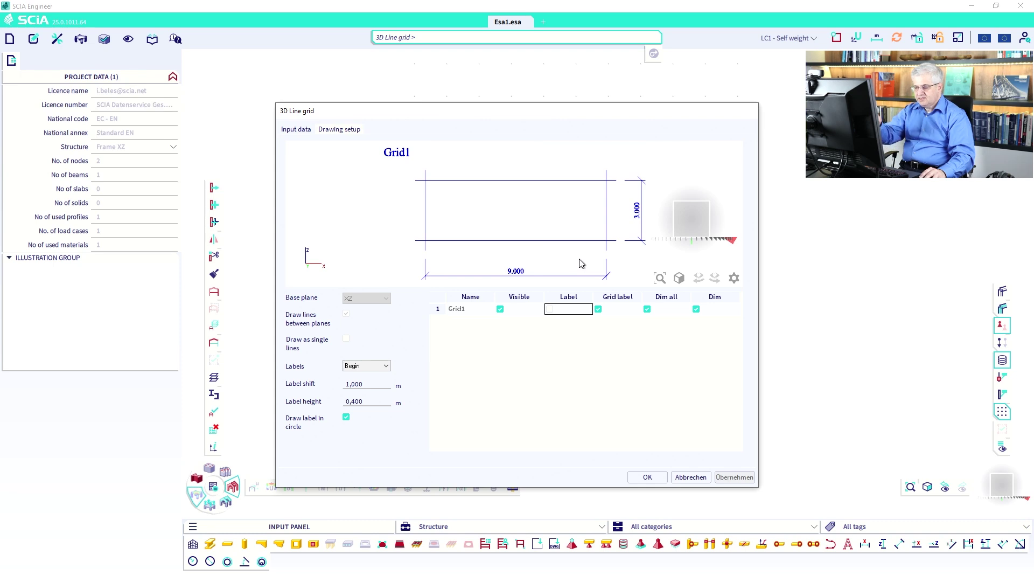
# - Remove the Z-direction span from the line grid and switch its labels back on
pyautogui.click(297, 130)
pyautogui.click(634, 324)
pyautogui.press('Delete')
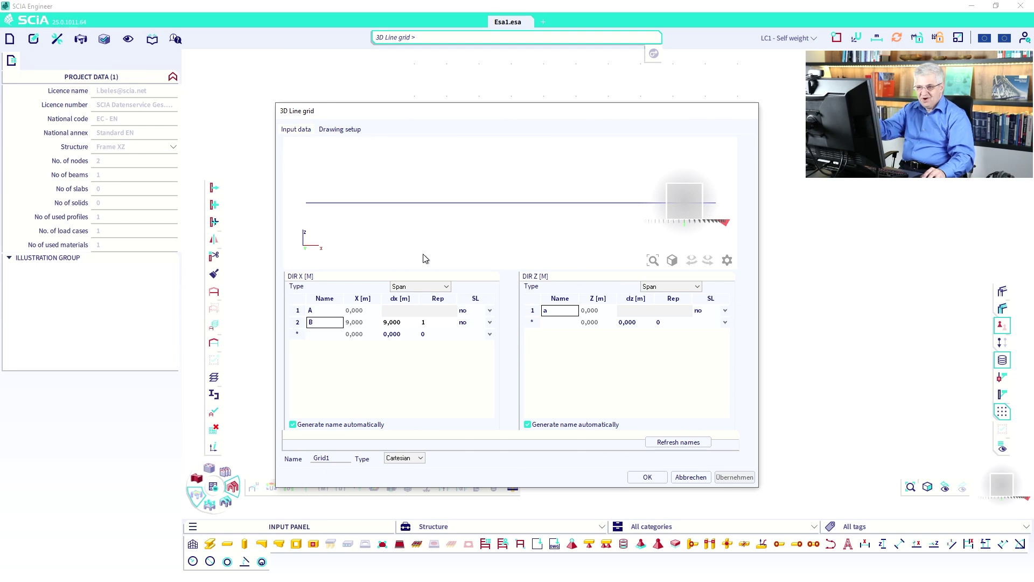
pyautogui.click(334, 130)
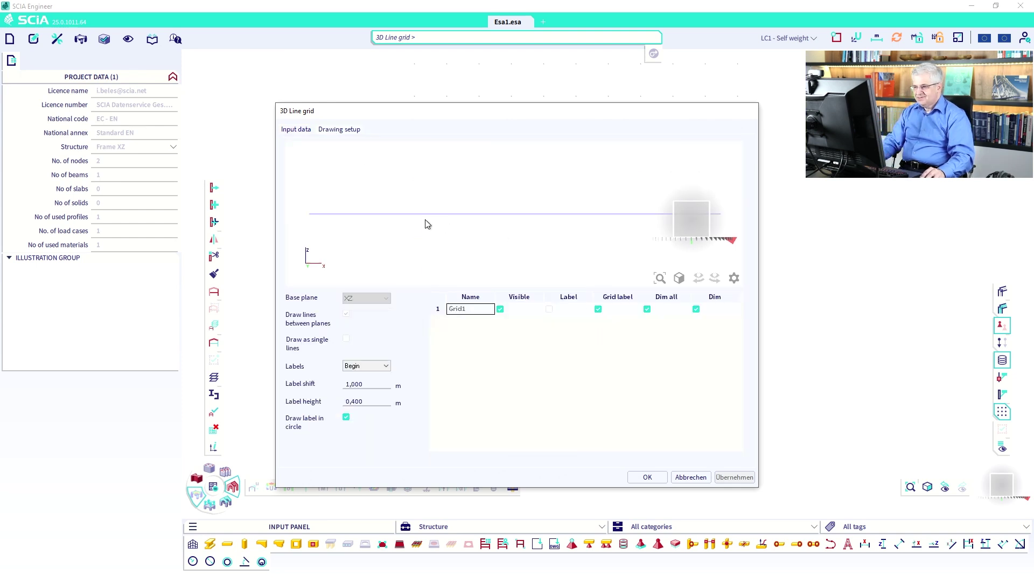
pyautogui.scroll(-2, 457, 227)
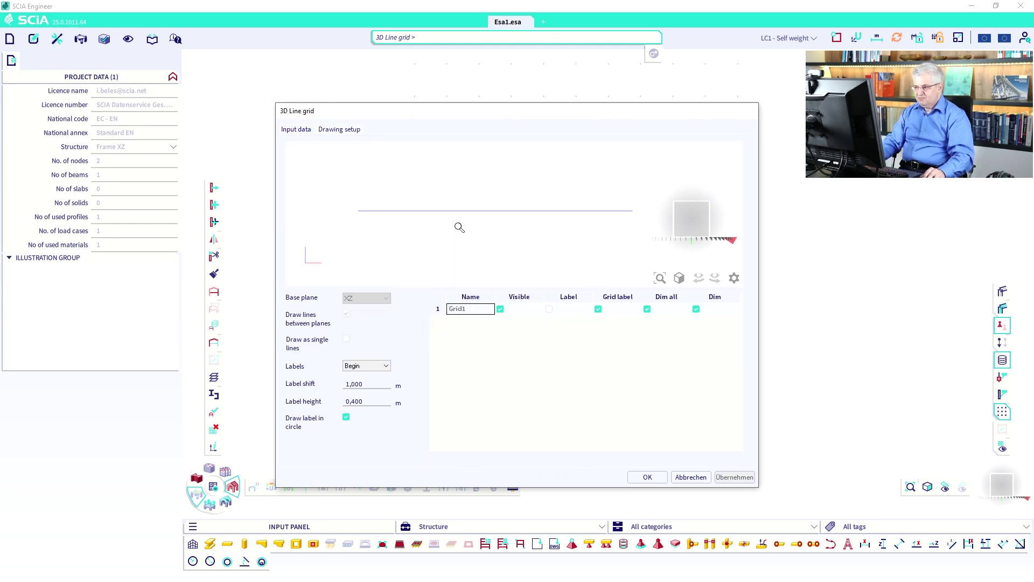
pyautogui.click(550, 309)
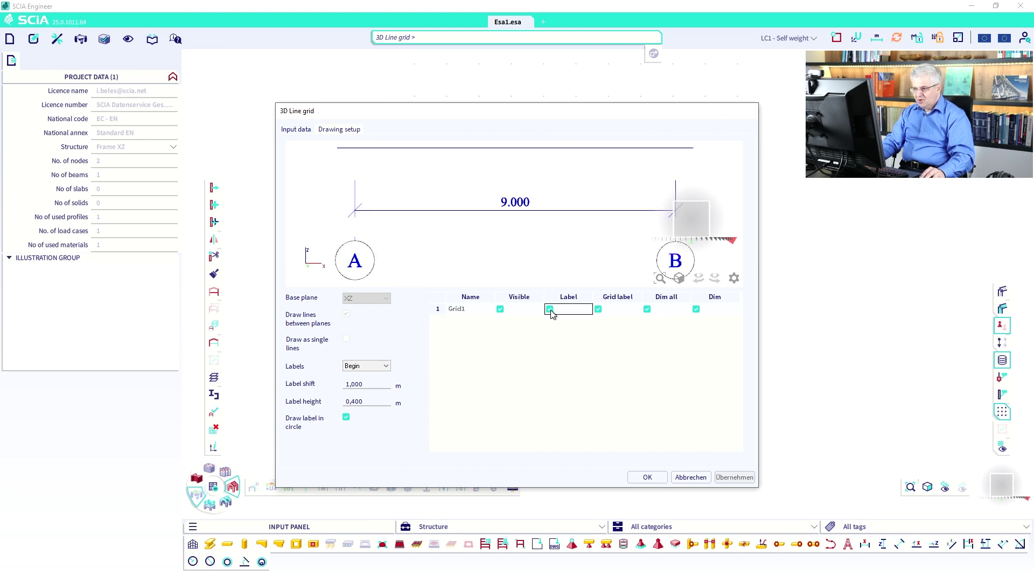
# - Set the line grid's label height to 0 and accept the grid definition
pyautogui.moveTo(364, 397); pyautogui.dragTo(348, 399)
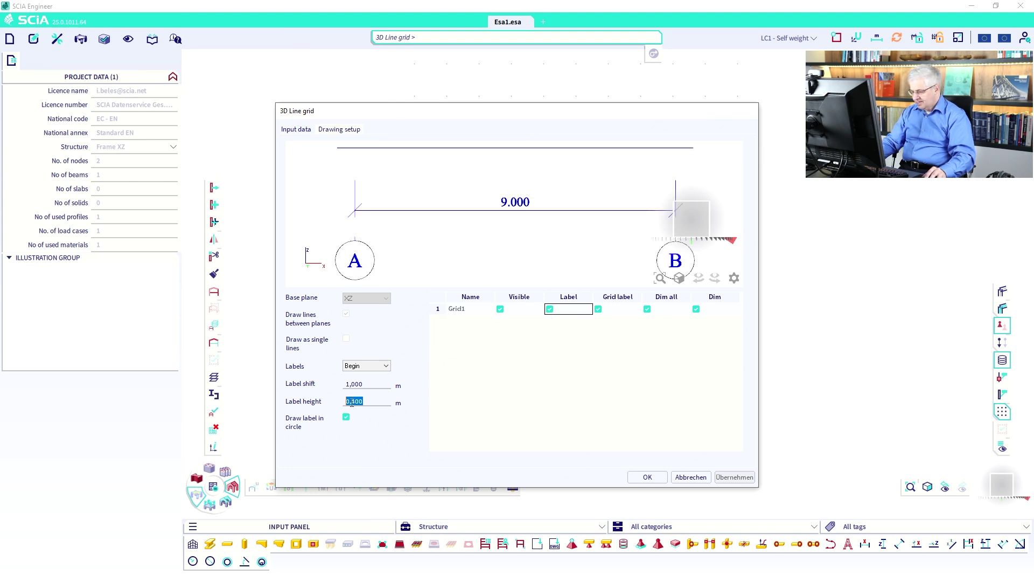
pyautogui.write('0')
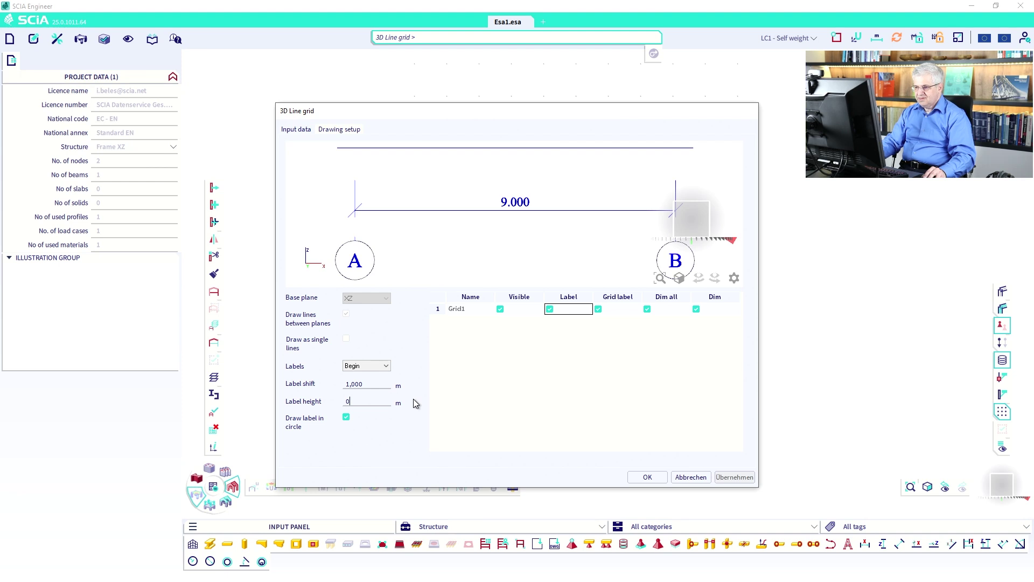
pyautogui.click(378, 384)
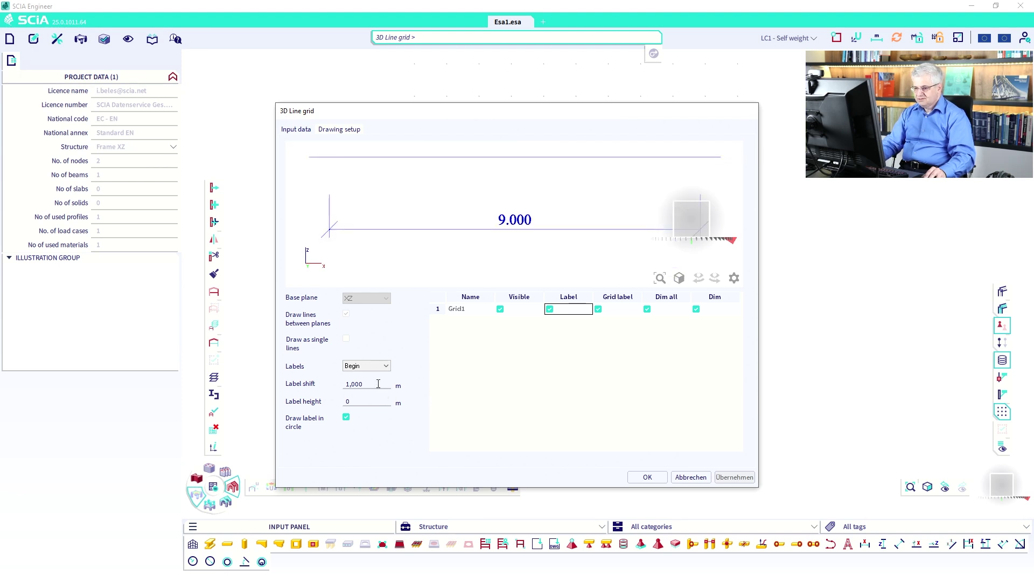
pyautogui.click(647, 479)
# - Place the line grid with its insertion point on the beam's start node at the origin
pyautogui.click(650, 389)
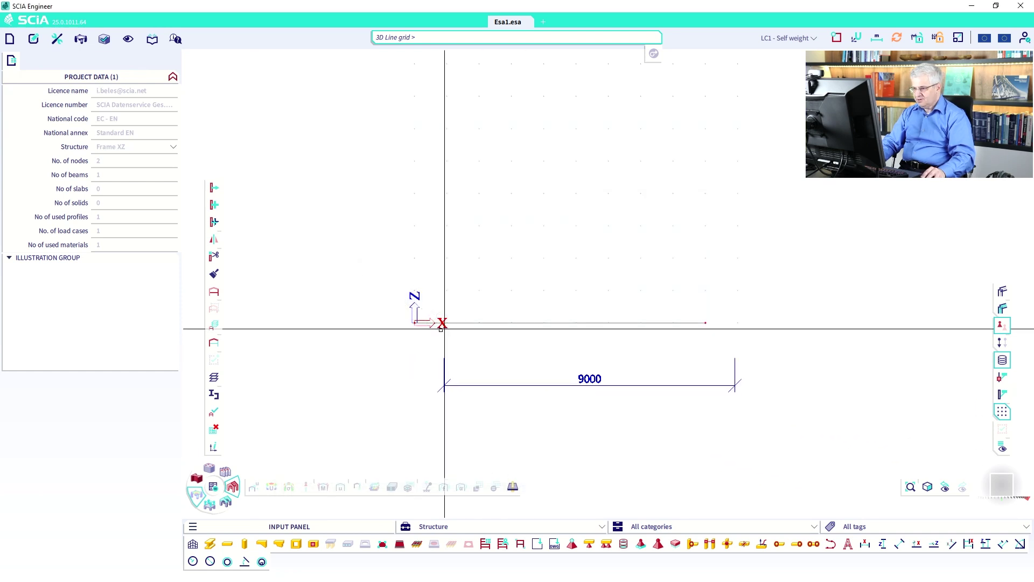
pyautogui.click(415, 323)
pyautogui.press('Escape')
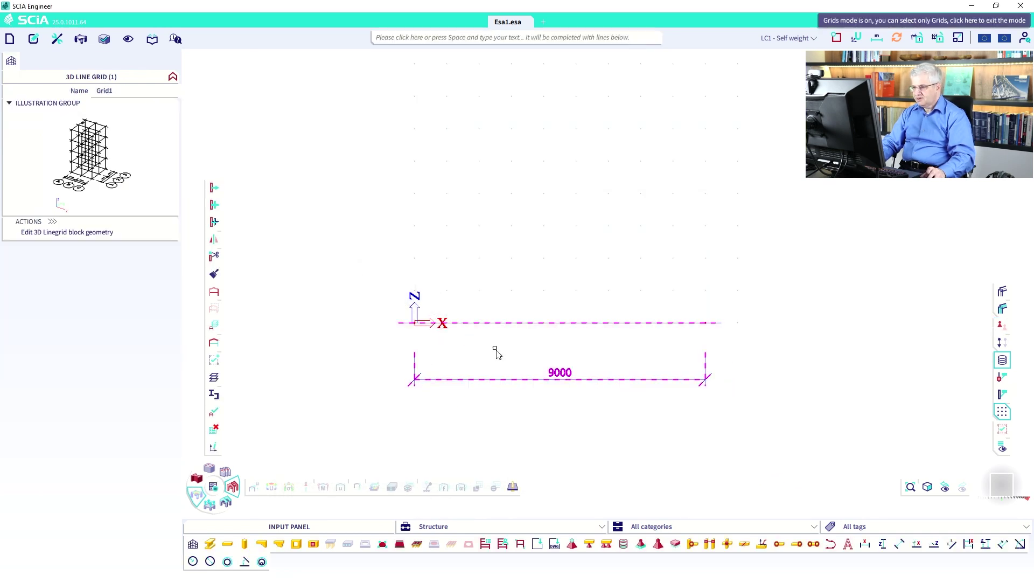
pyautogui.press('Escape')
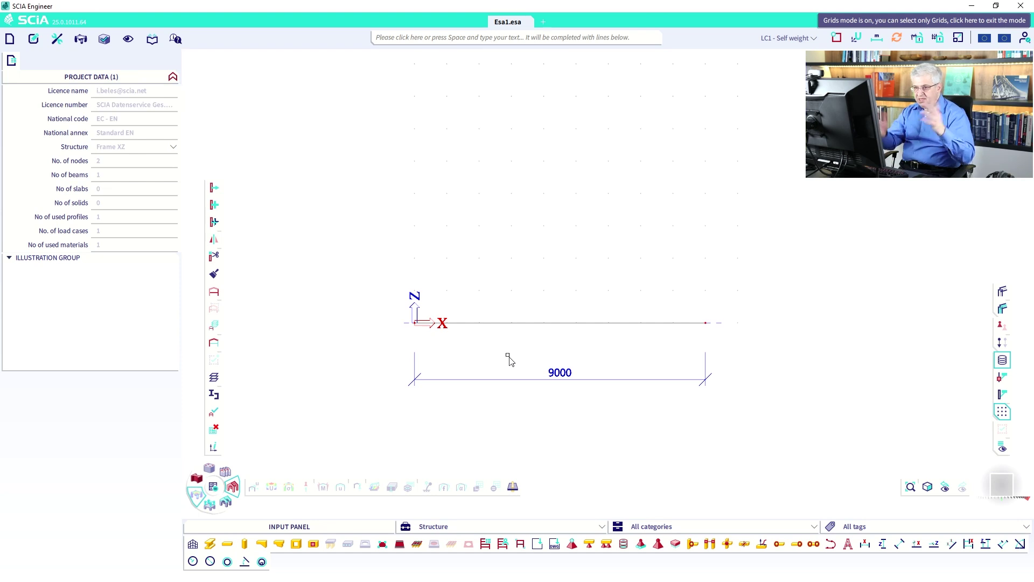
# - Exit the grids-only selection mode and hide the dot grid
pyautogui.moveTo(510, 351); pyautogui.dragTo(473, 306, button='middle')
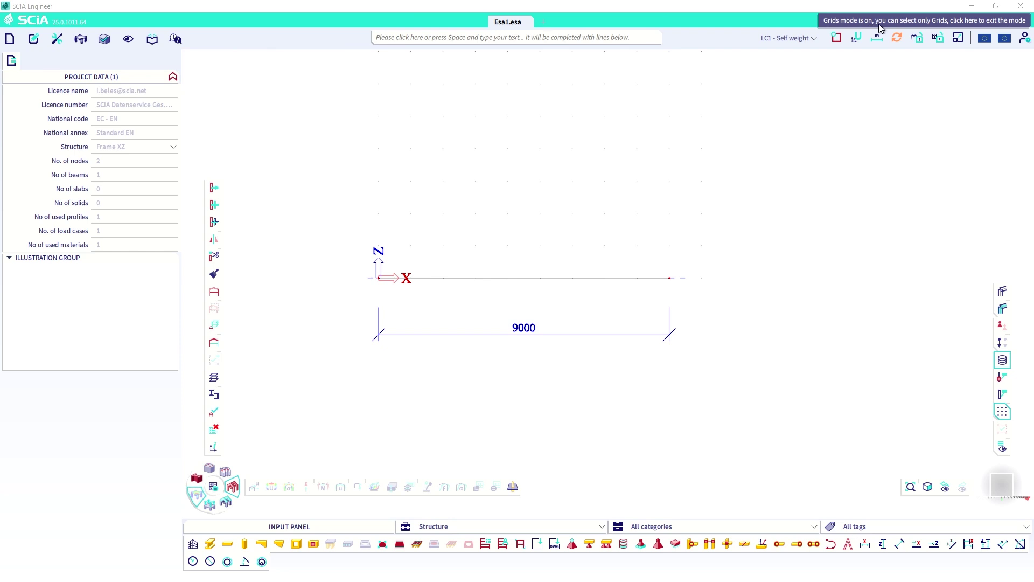
pyautogui.click(938, 39)
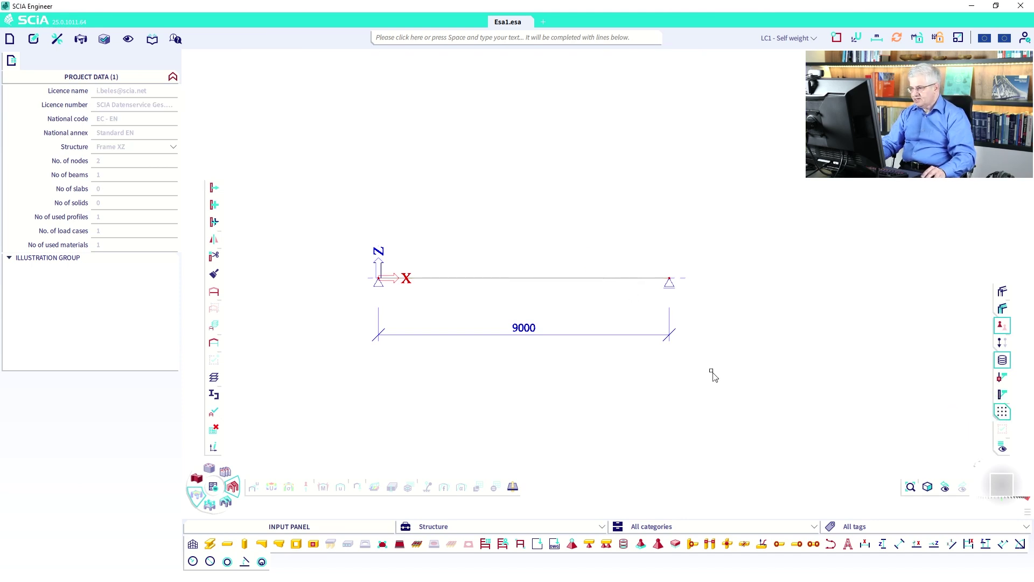
pyautogui.moveTo(535, 308); pyautogui.dragTo(527, 323, button='middle')
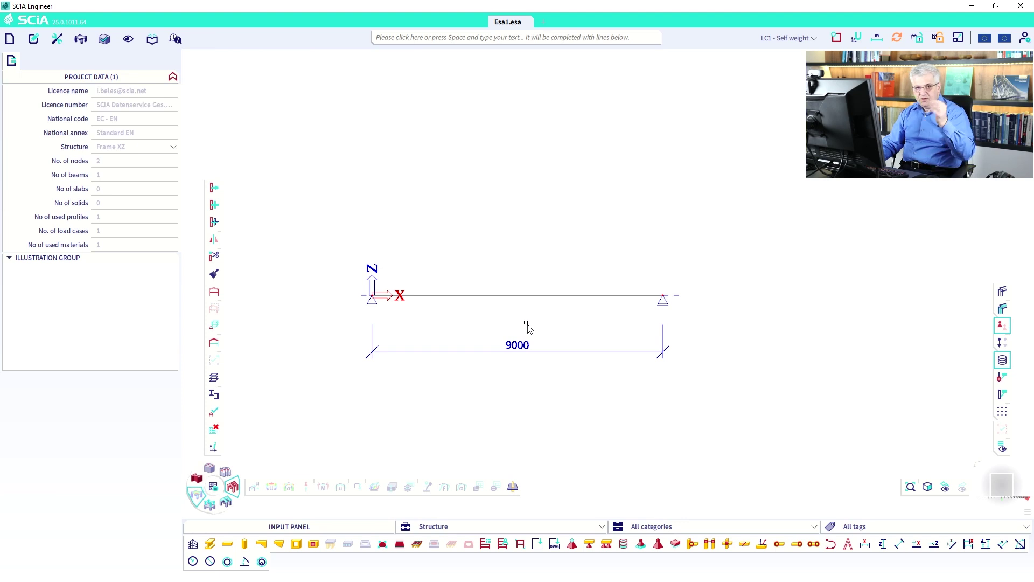
# - Open the load cases library and rename the self-weight load case to G1
pyautogui.click(152, 38)
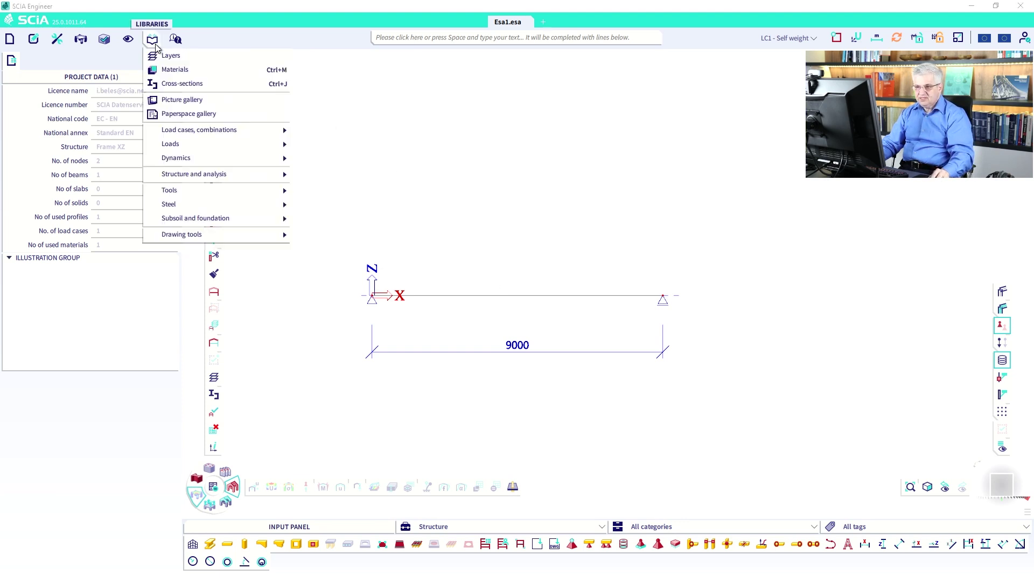
pyautogui.moveTo(174, 135)
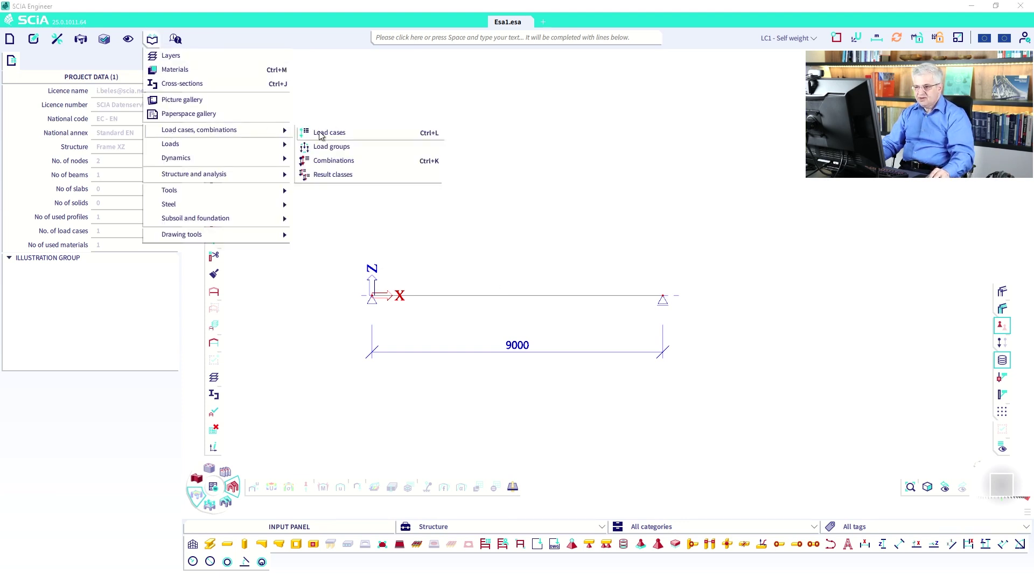
pyautogui.click(387, 133)
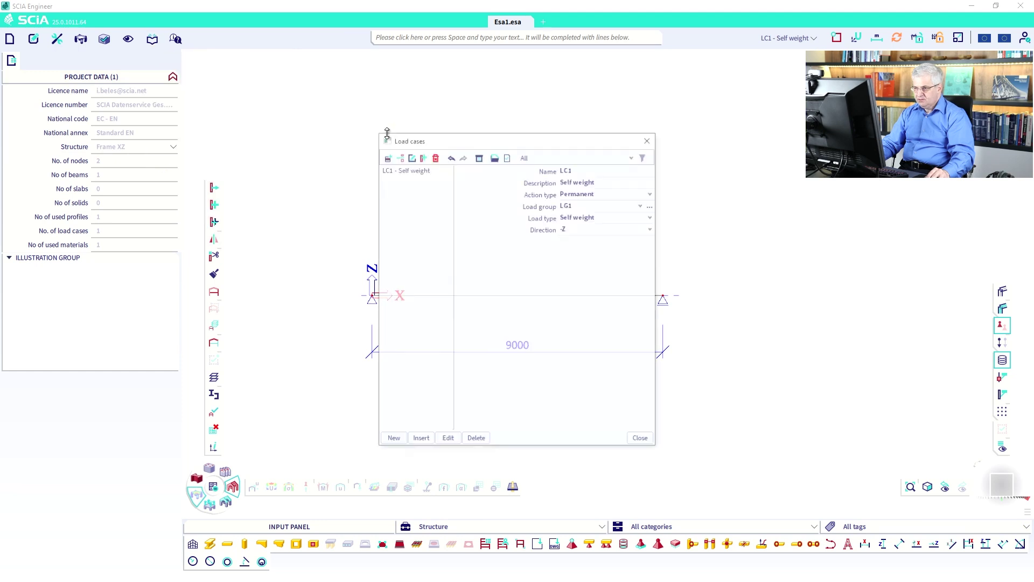
pyautogui.click(583, 169)
pyautogui.write('G1')
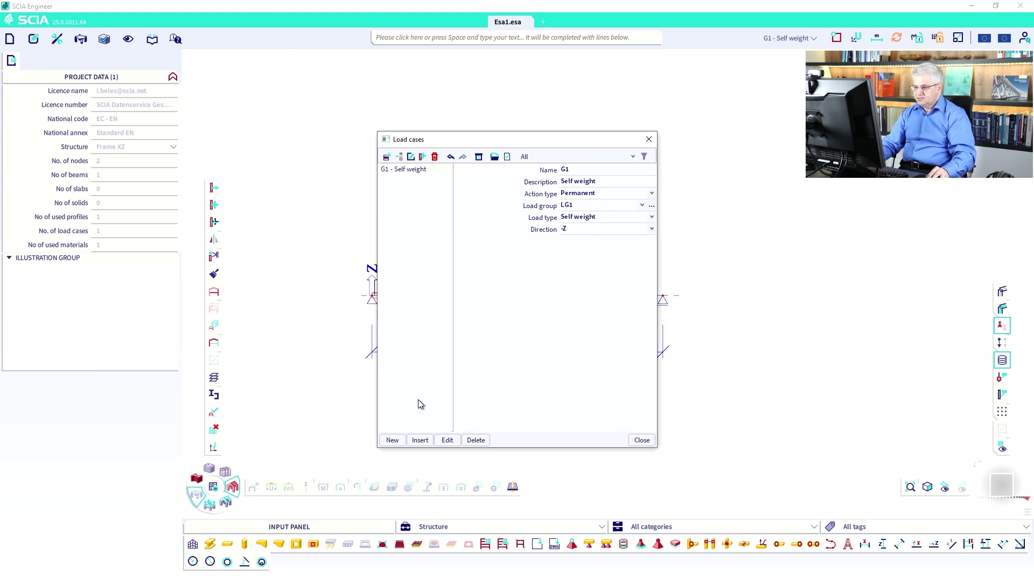
# - Create a second permanent load case G2 with the description "line load"
pyautogui.click(392, 440)
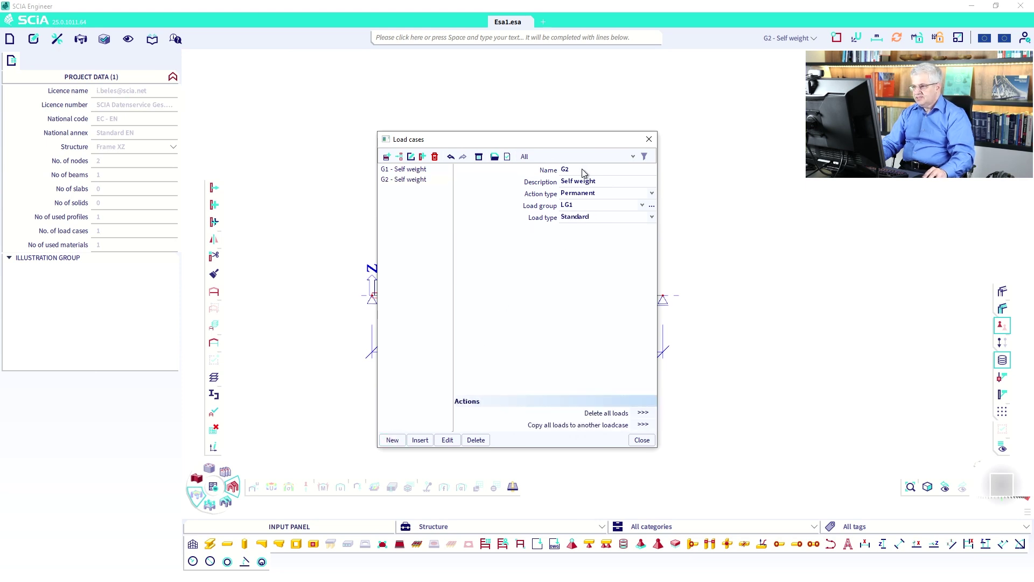
pyautogui.click(598, 182)
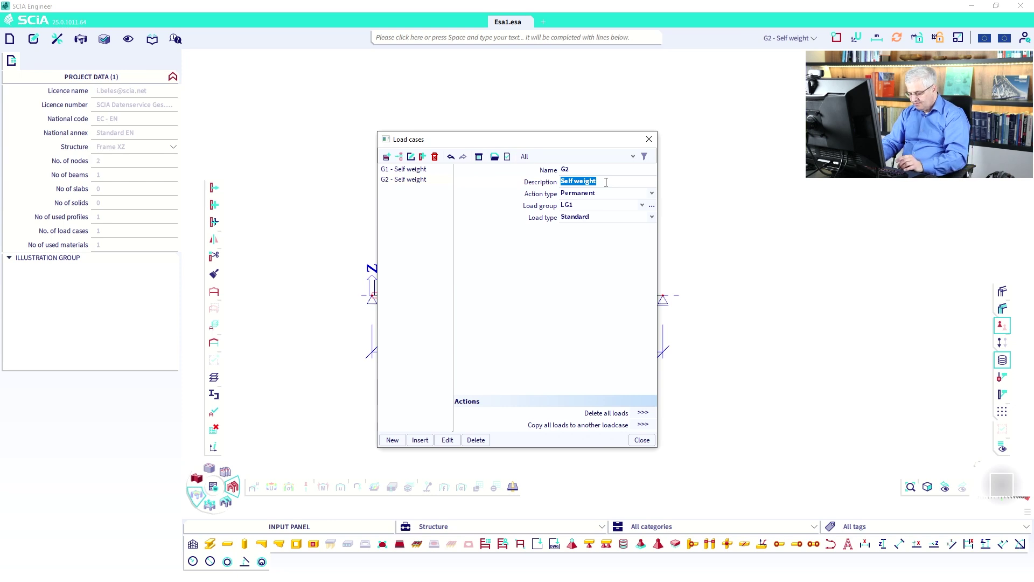
pyautogui.press('BackSpace')
pyautogui.write('line load')
pyautogui.press('Return')
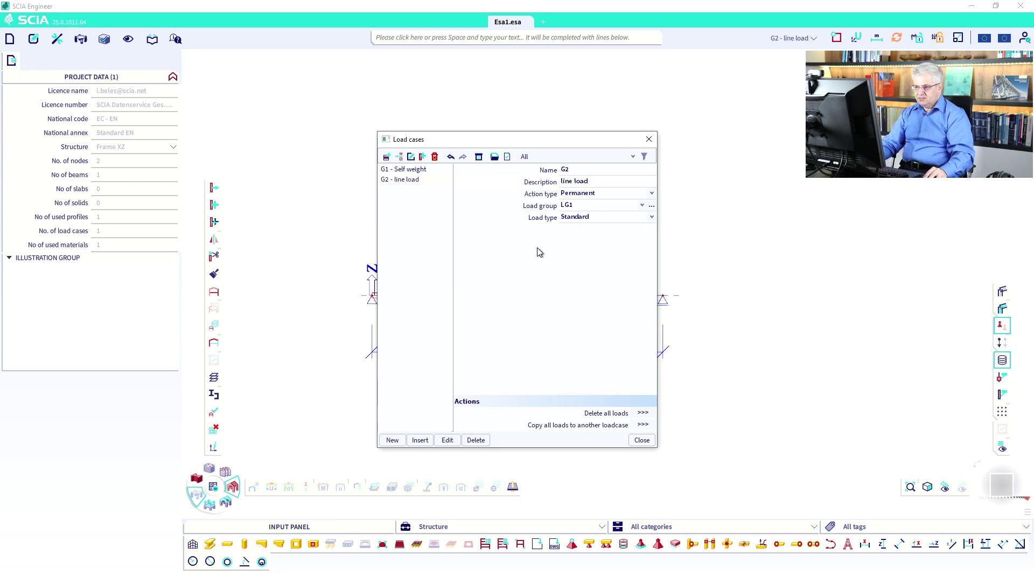
# - Create a third load case named P with the description "point loads" and close the load case manager
pyautogui.click(394, 440)
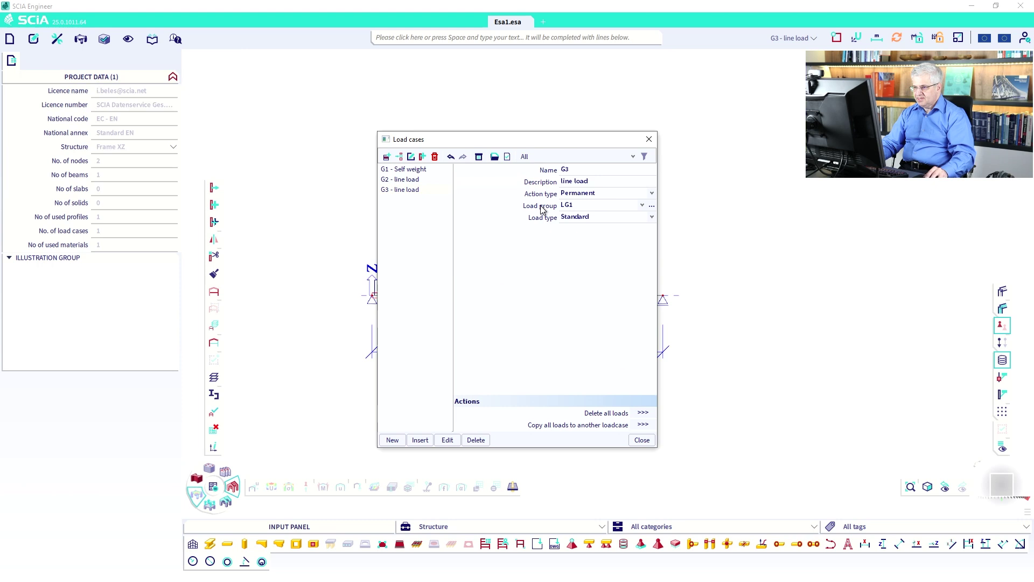
pyautogui.click(573, 171)
pyautogui.write('P')
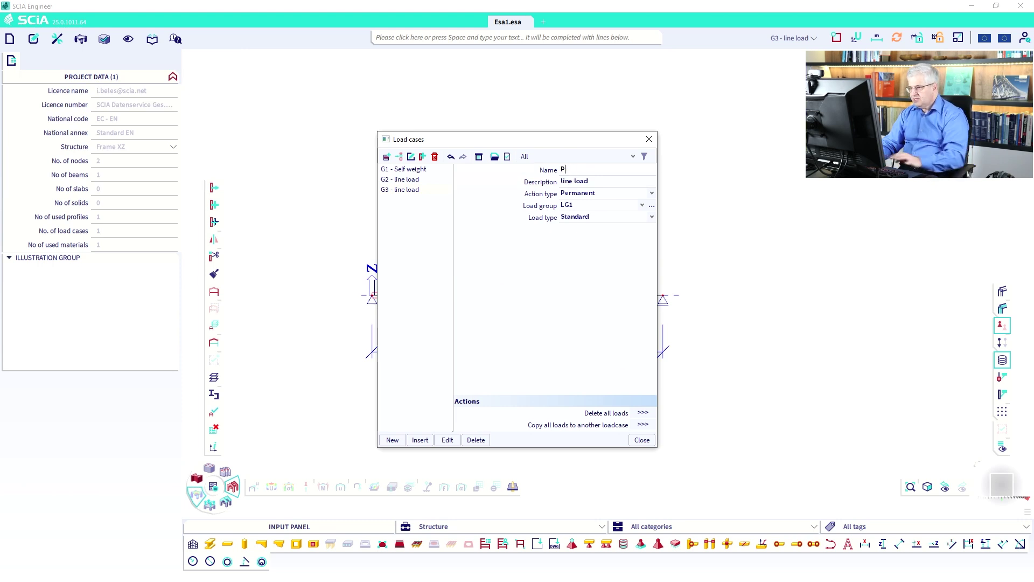
pyautogui.press('Return')
pyautogui.click(578, 179)
pyautogui.write('P')
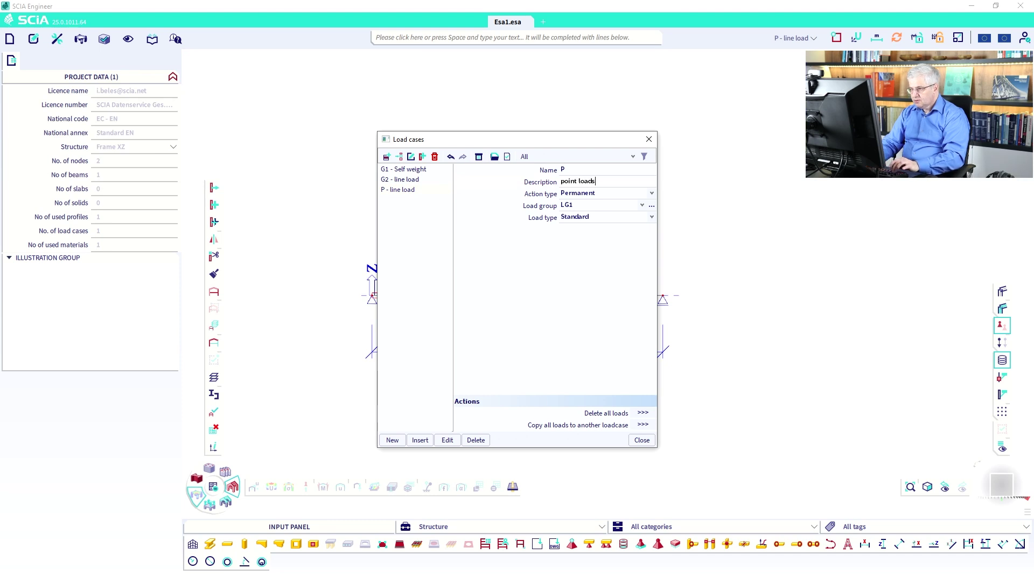
pyautogui.press('Return')
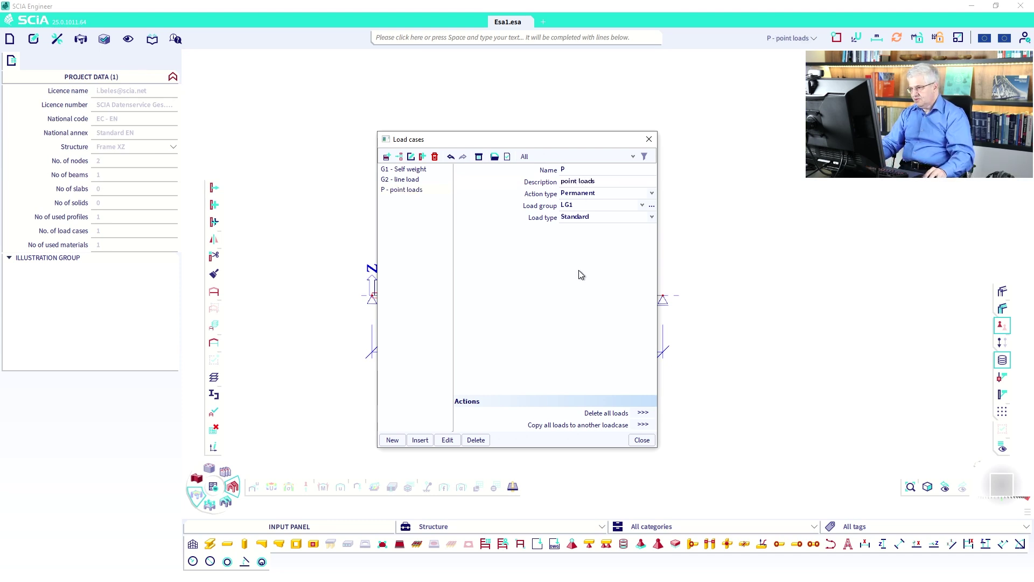
pyautogui.click(641, 440)
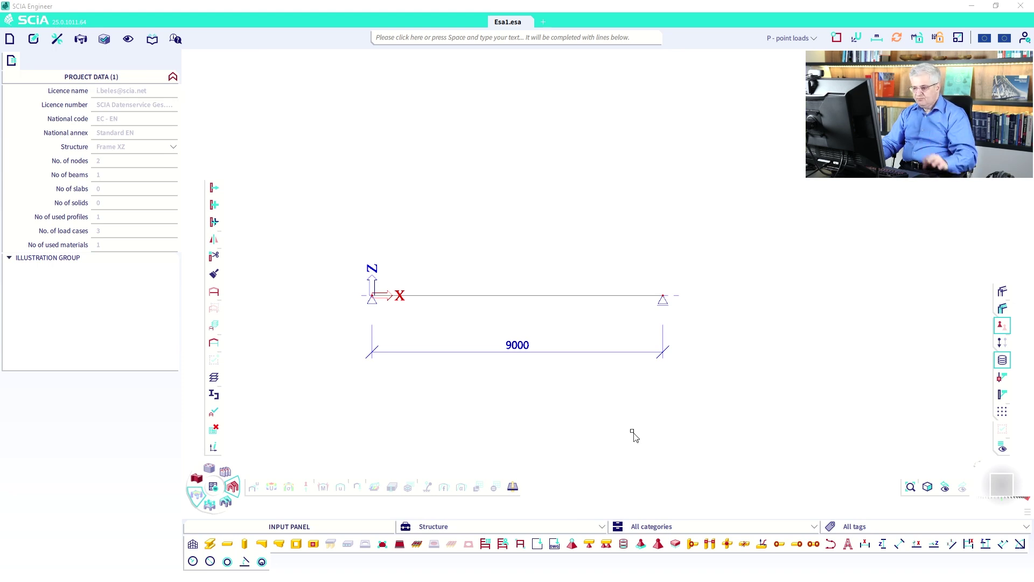
# - Switch the input workstation to Loads and make G2 - line load the active load case
pyautogui.click(457, 526)
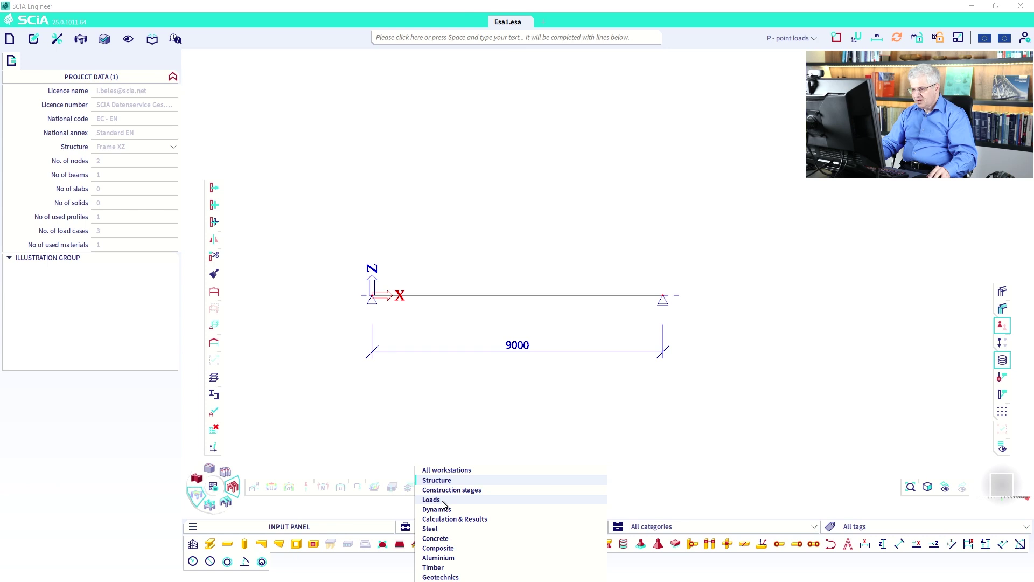
pyautogui.click(443, 500)
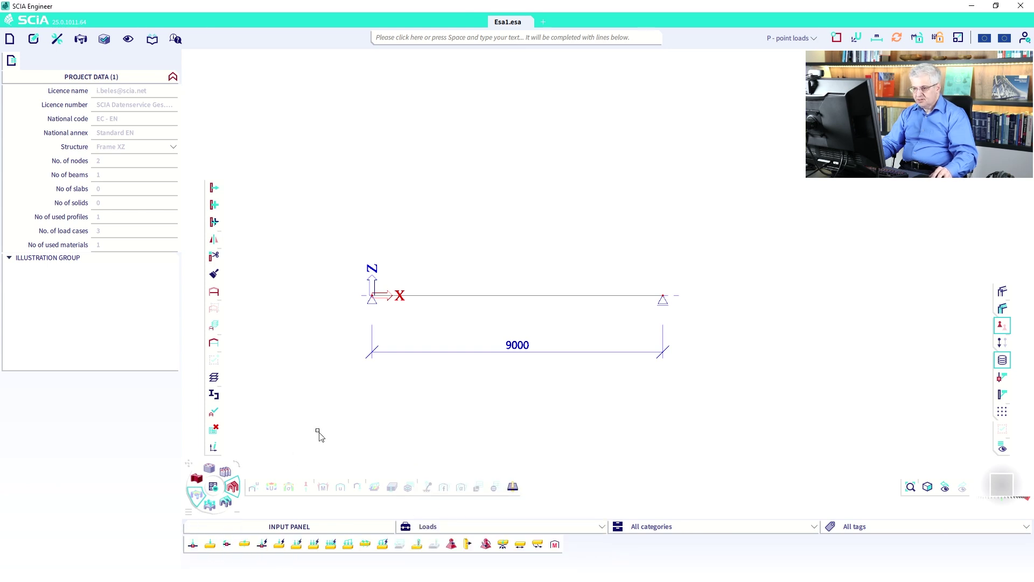
pyautogui.click(799, 42)
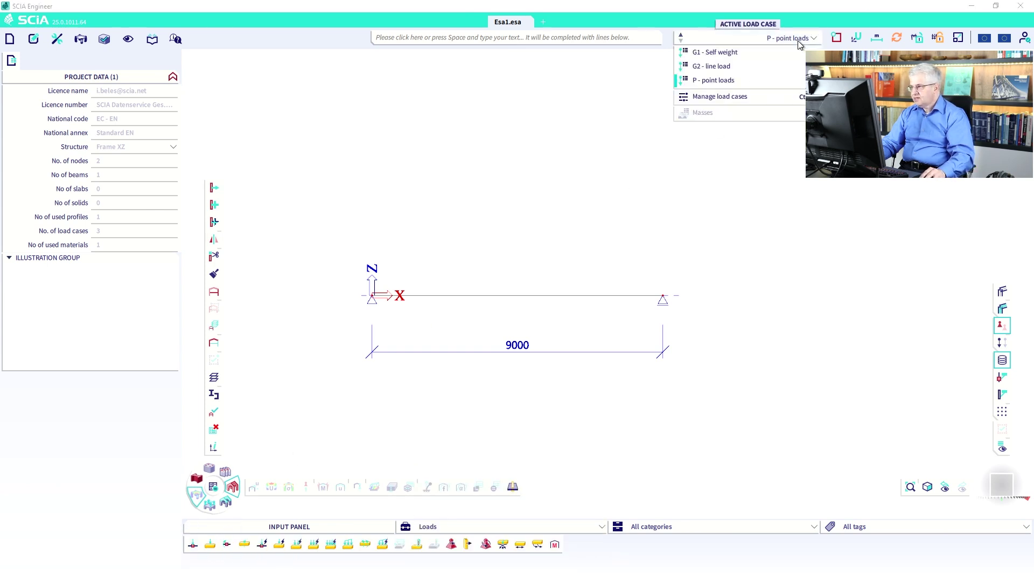
pyautogui.click(705, 71)
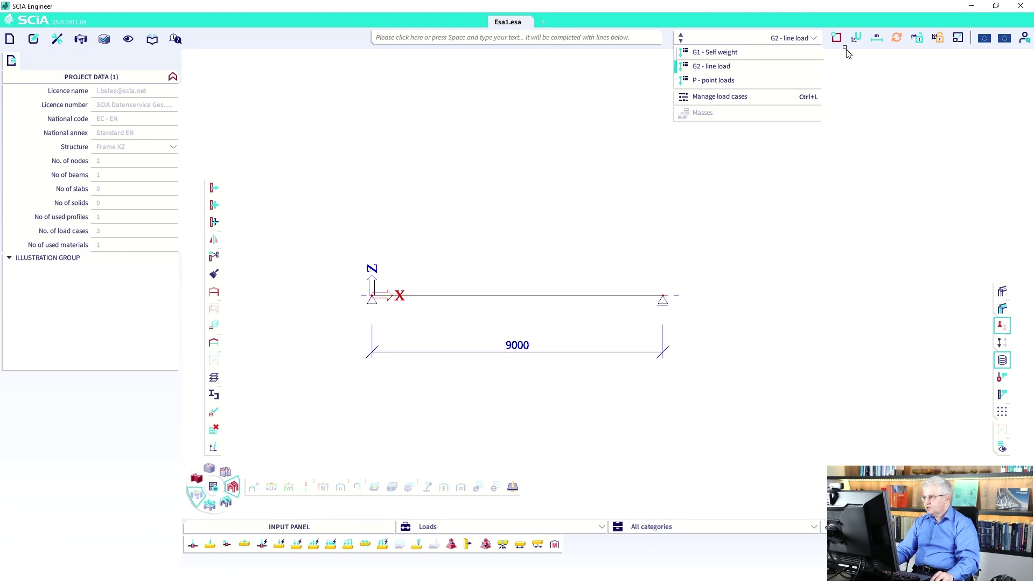
pyautogui.click(596, 85)
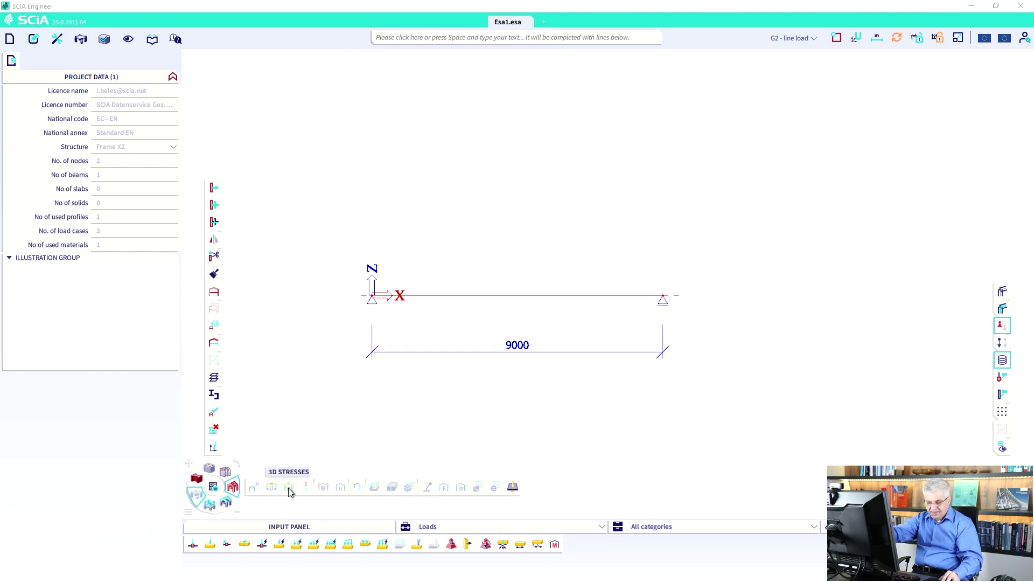
# - Start a uniform line force on beam in the Z direction with a value of -10 kN/m
pyautogui.click(350, 545)
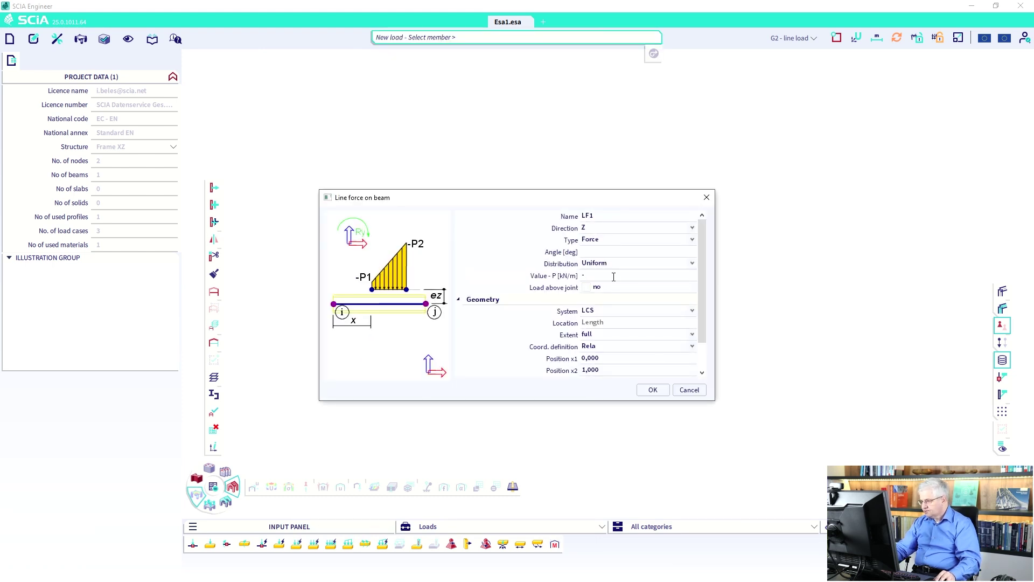
pyautogui.write('10')
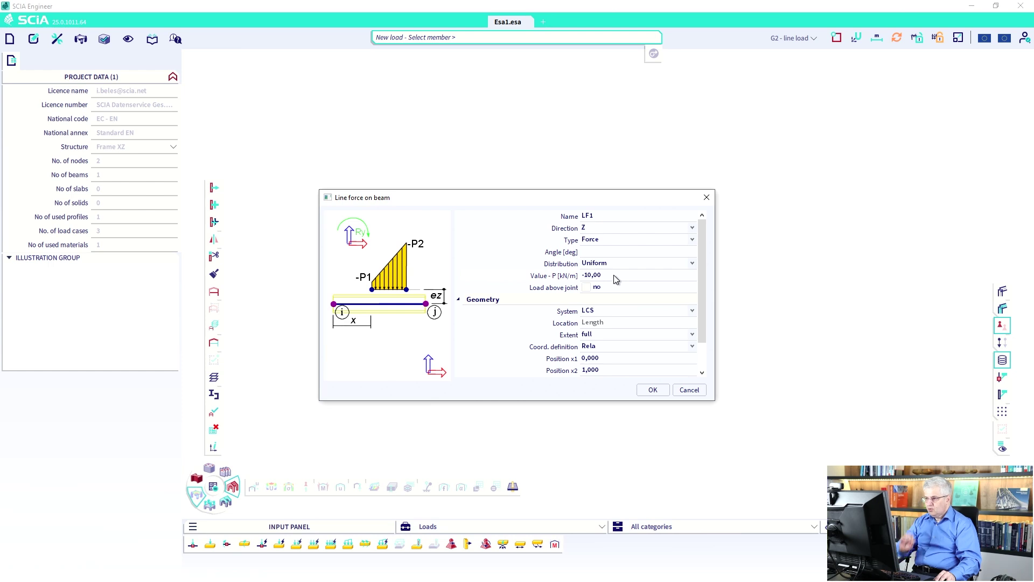
pyautogui.hotkey('ctrl', 'shift', 'd')
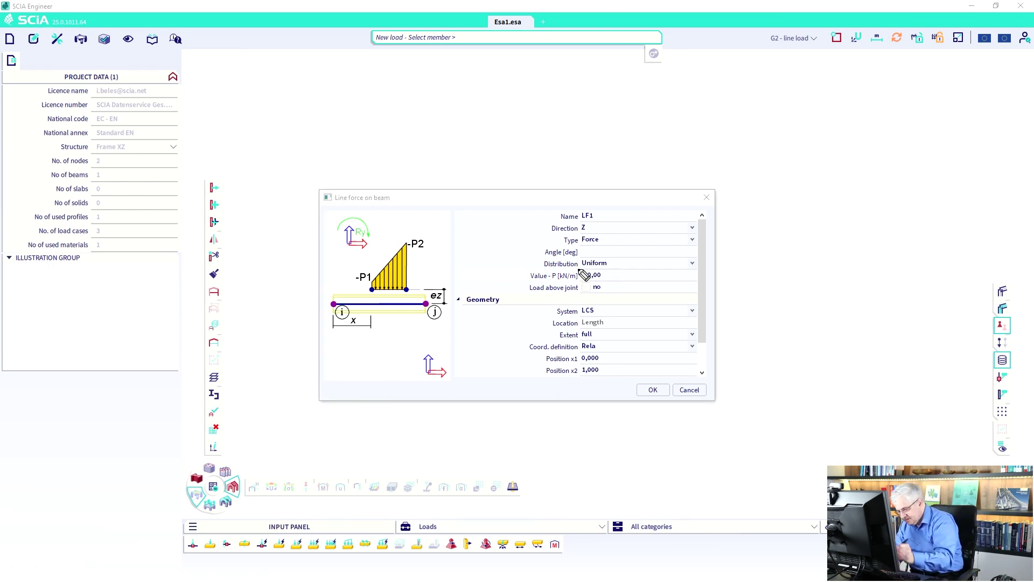
pyautogui.moveTo(505, 222); pyautogui.dragTo(535, 233)
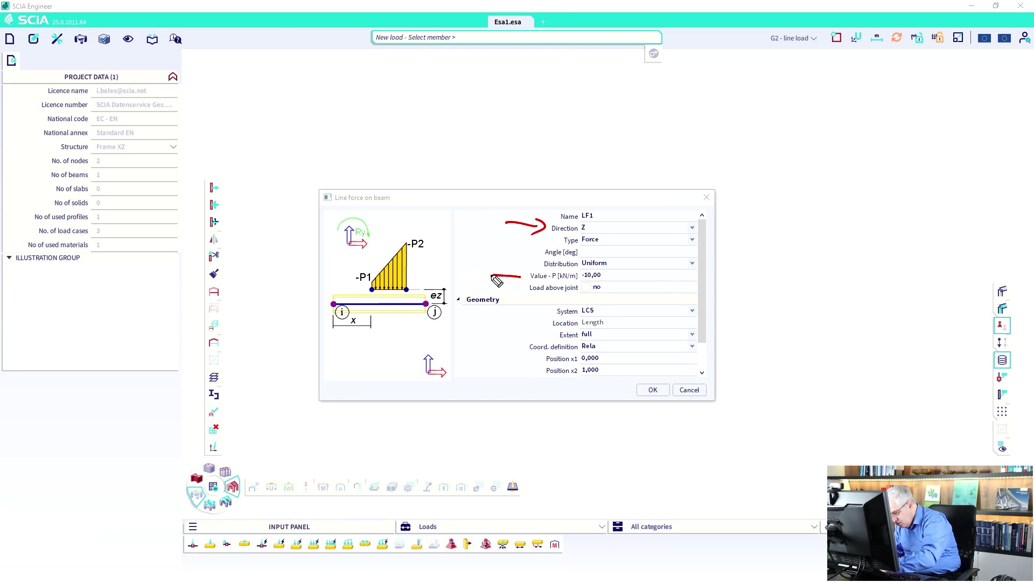
pyautogui.moveTo(490, 275)
pyautogui.mouseDown()
pyautogui.moveTo(520, 281)
pyautogui.moveTo(467, 279)
pyautogui.moveTo(466, 287)
pyautogui.moveTo(468, 273)
pyautogui.mouseUp()
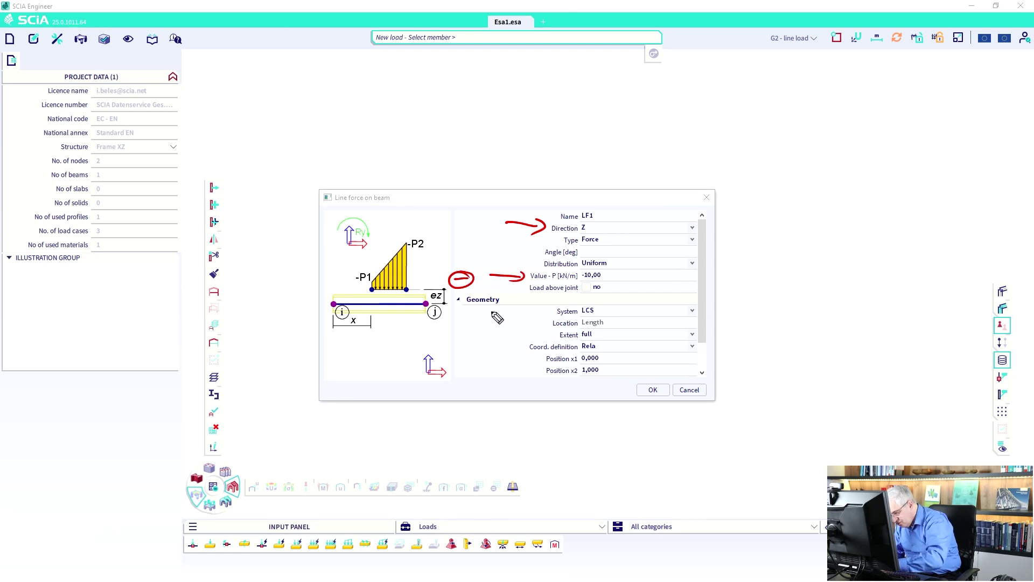
pyautogui.moveTo(524, 313); pyautogui.dragTo(547, 311)
pyautogui.moveTo(541, 307); pyautogui.dragTo(547, 315)
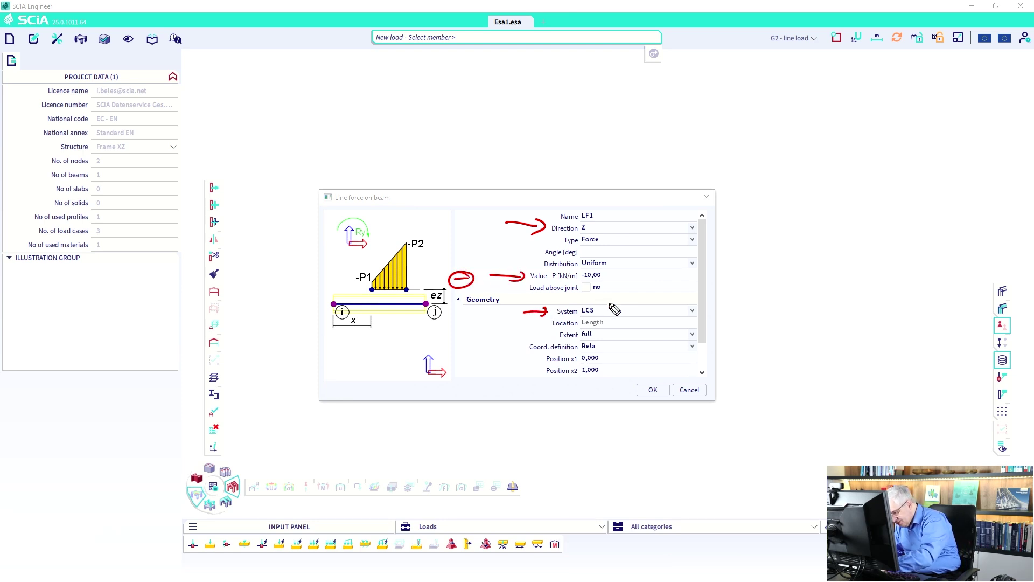
pyautogui.moveTo(610, 302)
pyautogui.mouseDown()
pyautogui.moveTo(609, 312)
pyautogui.moveTo(628, 316)
pyautogui.mouseUp()
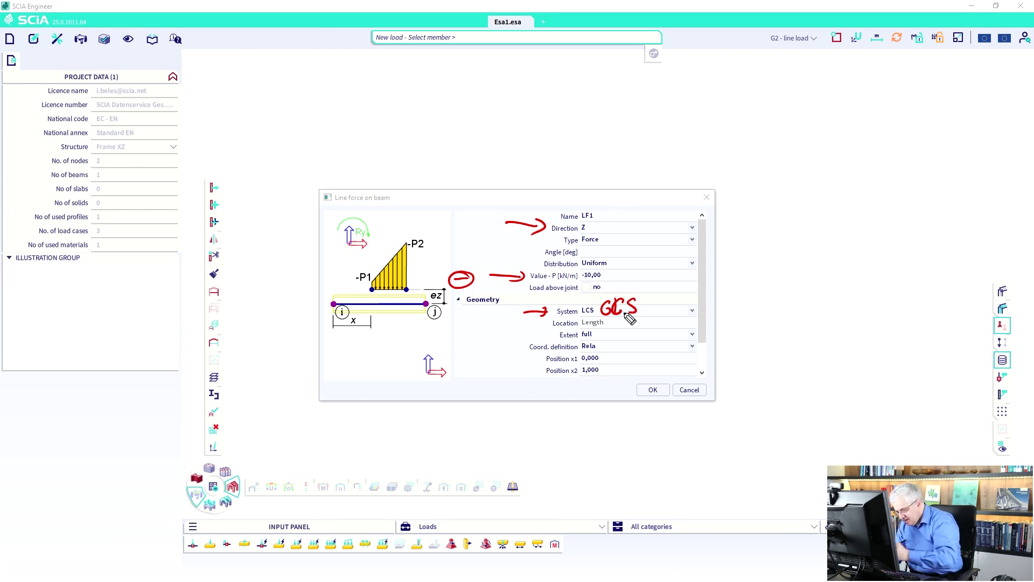
pyautogui.moveTo(516, 329)
pyautogui.mouseDown()
pyautogui.moveTo(550, 322)
pyautogui.moveTo(542, 329)
pyautogui.mouseUp()
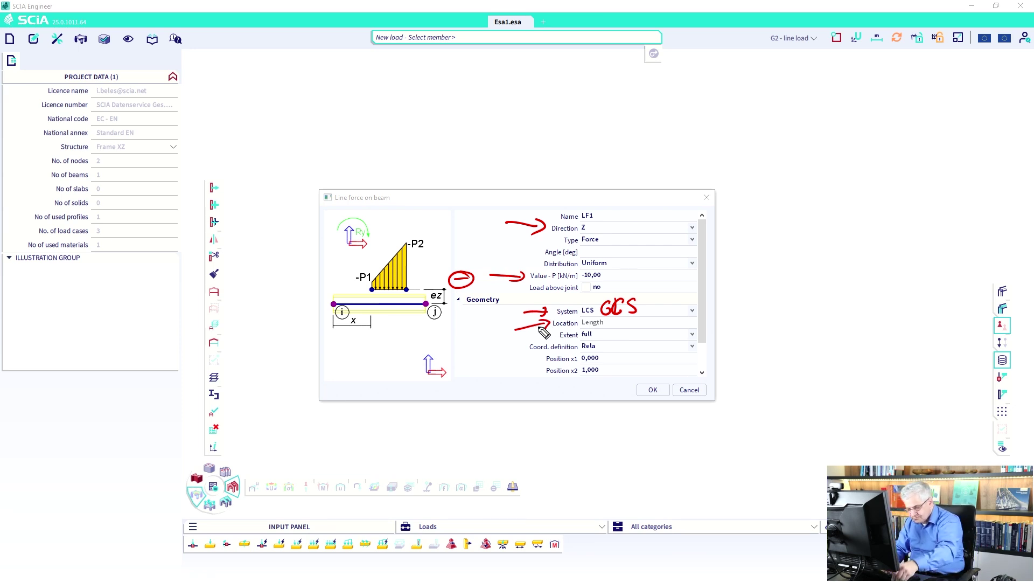
pyautogui.press('Escape')
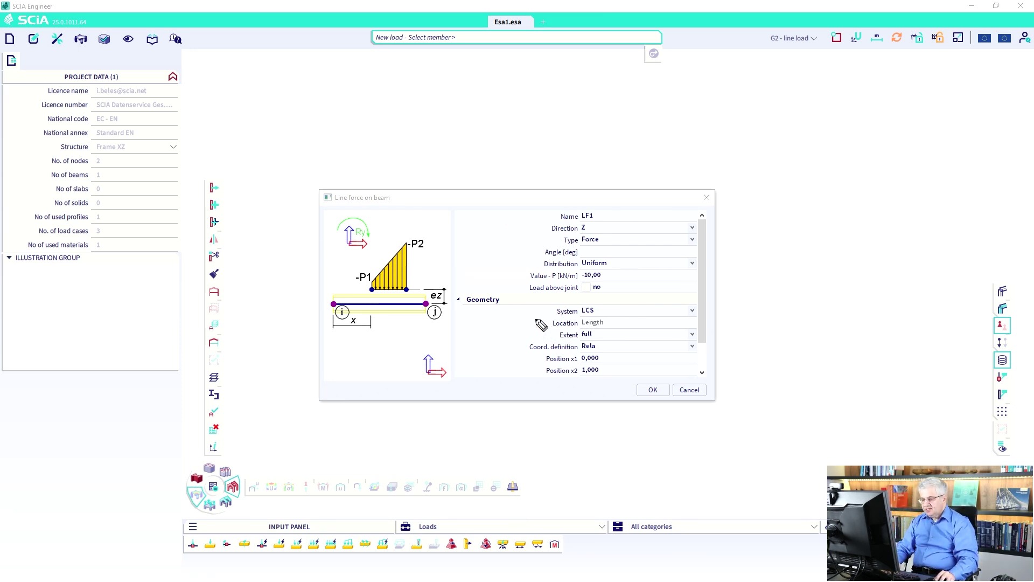
# - Set the line force's system to GCS, apply it over the full length of the beam and clear the selection
pyautogui.click(612, 310)
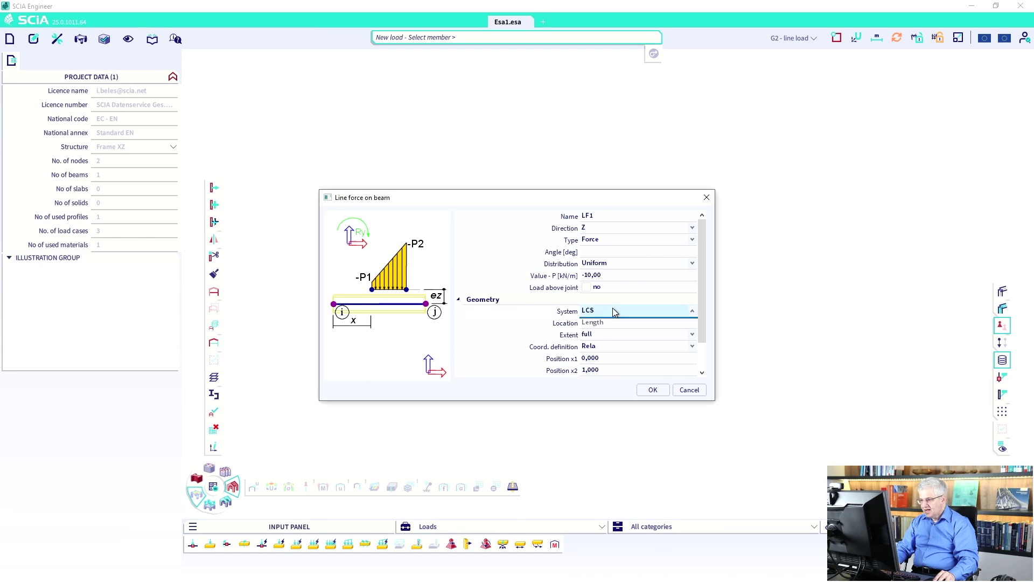
pyautogui.click(612, 310)
pyautogui.click(605, 319)
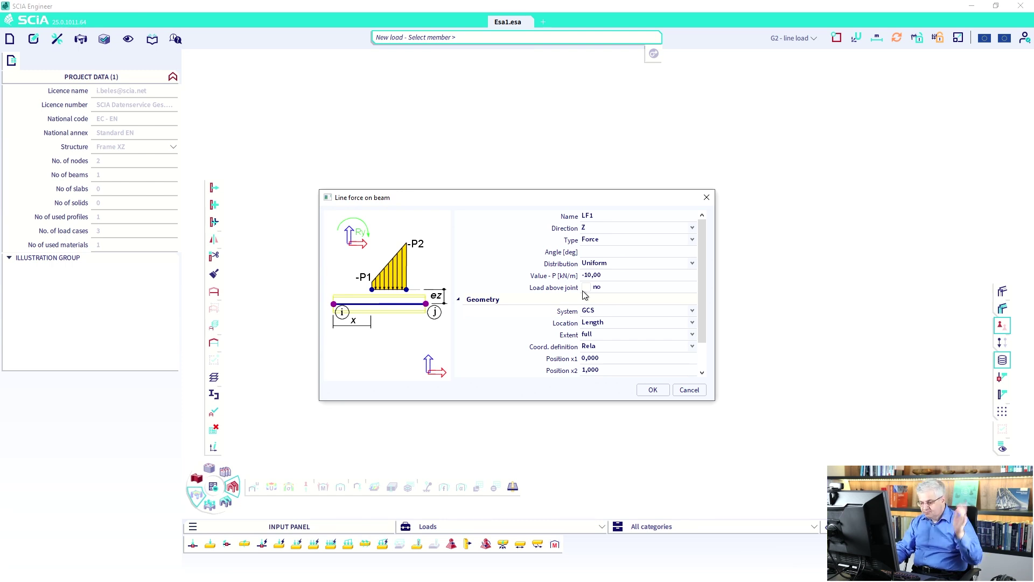
pyautogui.click(664, 388)
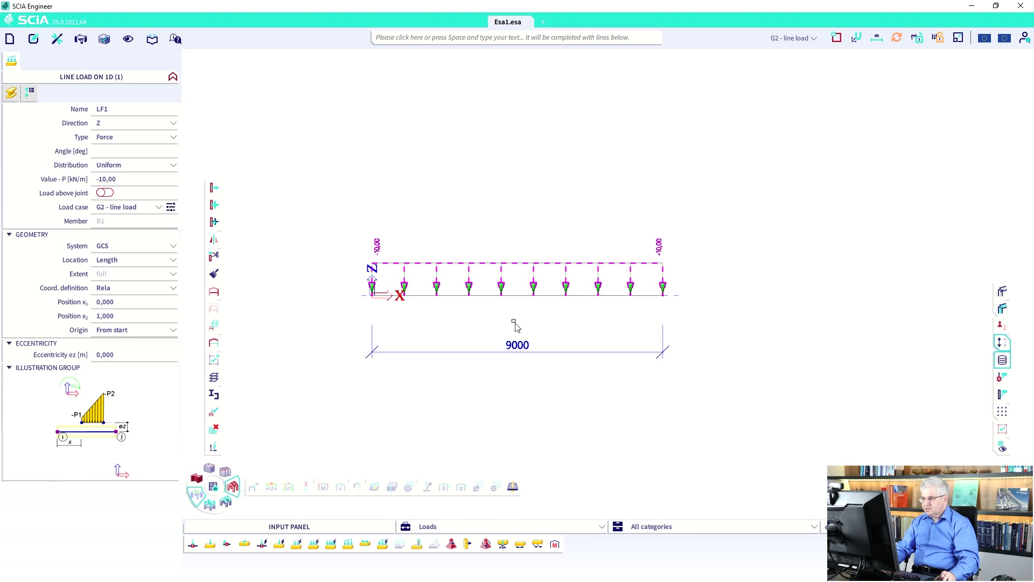
pyautogui.press('Escape')
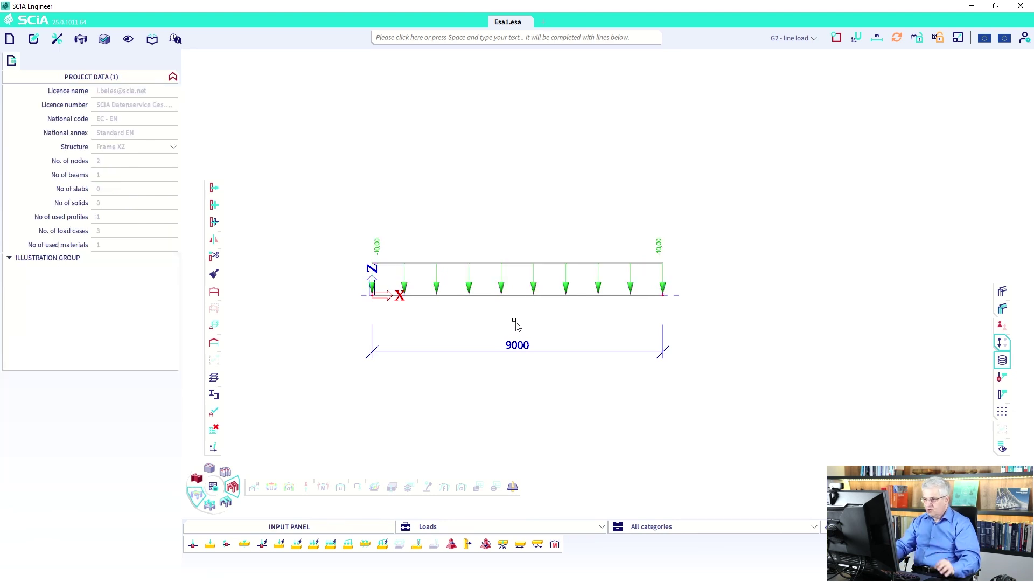
# - Activate load case P - point loads and start a point force on beam of -20 kN at relative position x 0.333
pyautogui.click(803, 39)
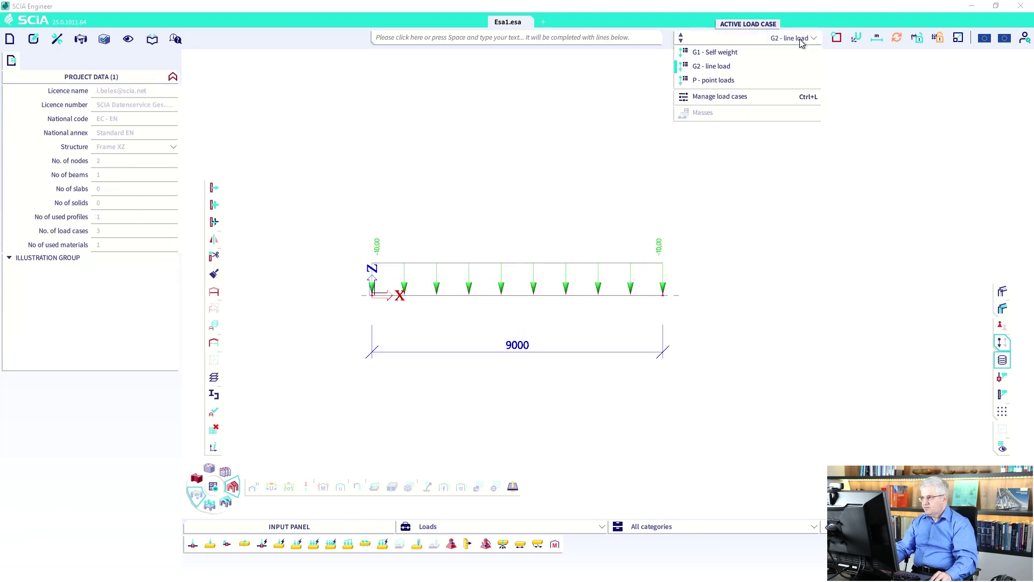
pyautogui.click(713, 81)
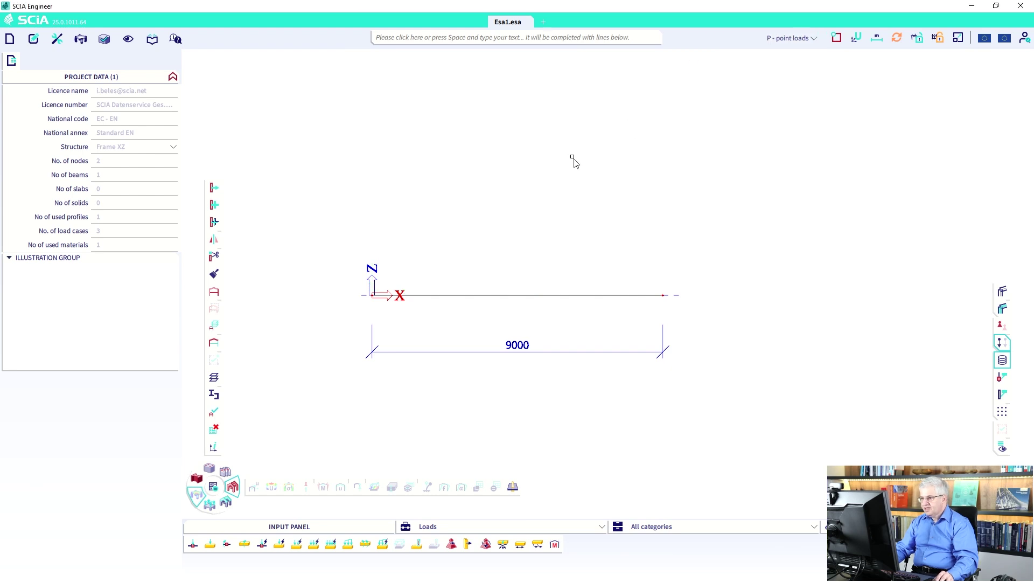
pyautogui.click(214, 546)
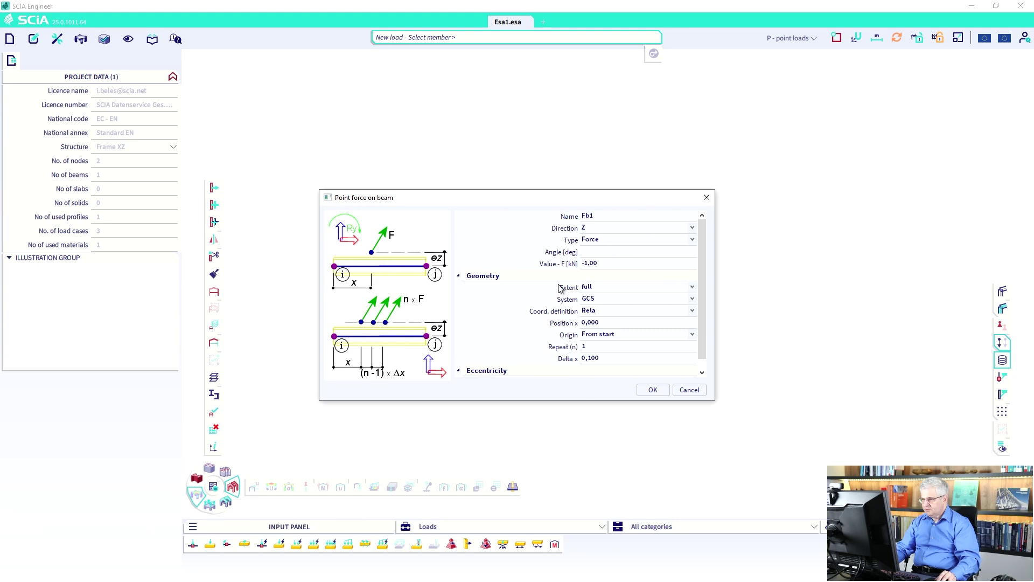
pyautogui.doubleClick(605, 265)
pyautogui.write('-20,00')
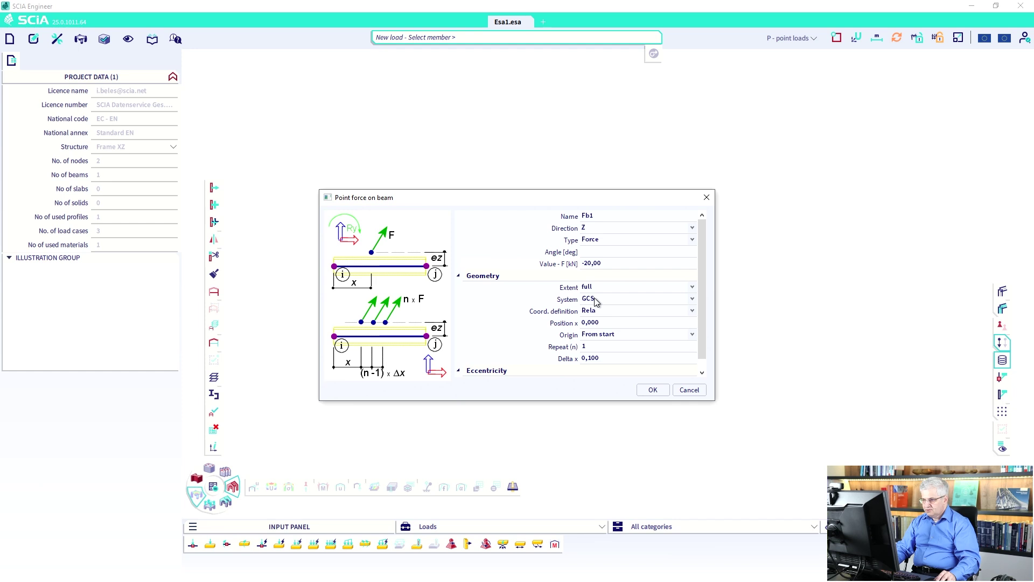
pyautogui.click(604, 324)
pyautogui.write('0,333')
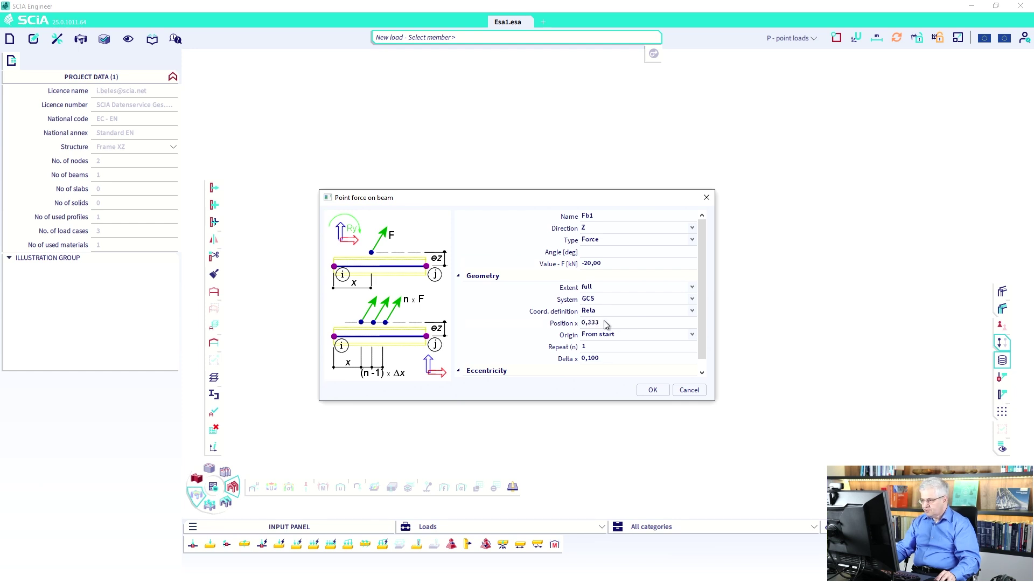
# - Set the point force to repeat 2 times with a delta x of 0.333 and apply it to the beam
pyautogui.click(595, 347)
pyautogui.click(601, 359)
pyautogui.write('0,333')
pyautogui.click(651, 391)
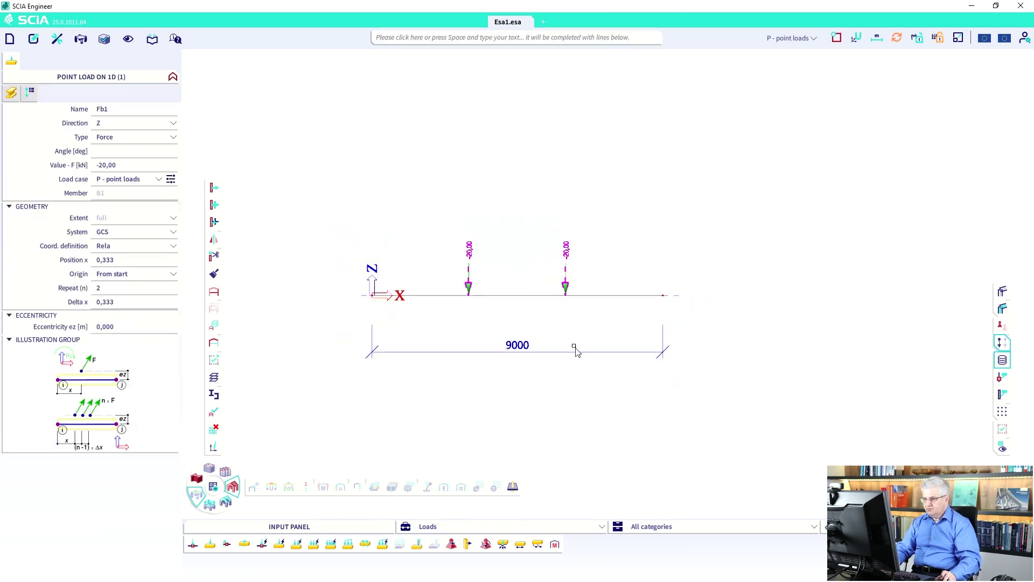
pyautogui.press('Escape')
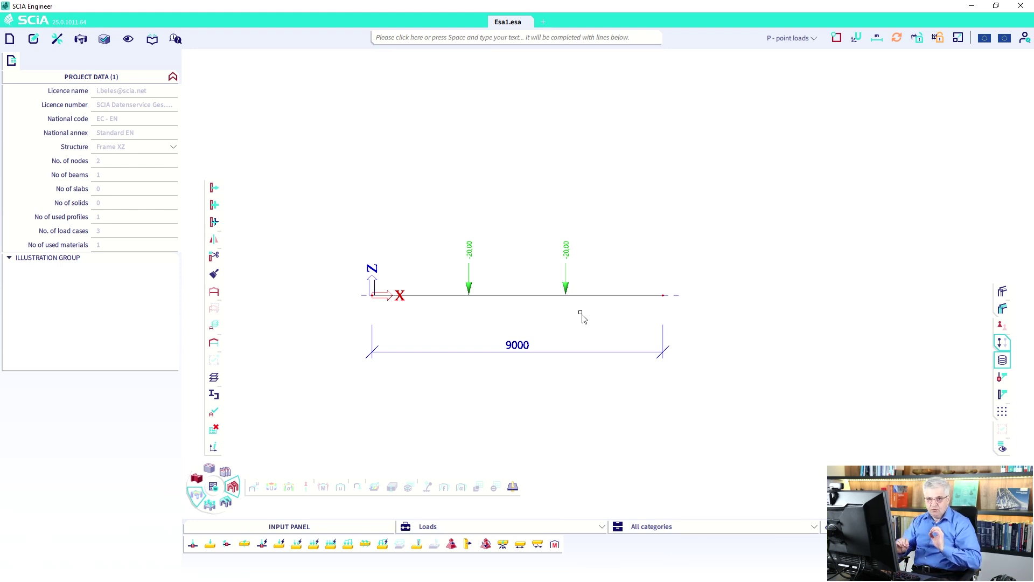
# - Open the mass groups library, describe MG1 as "mass from self weigh" and keep its masses up-to-date with loads
pyautogui.click(152, 40)
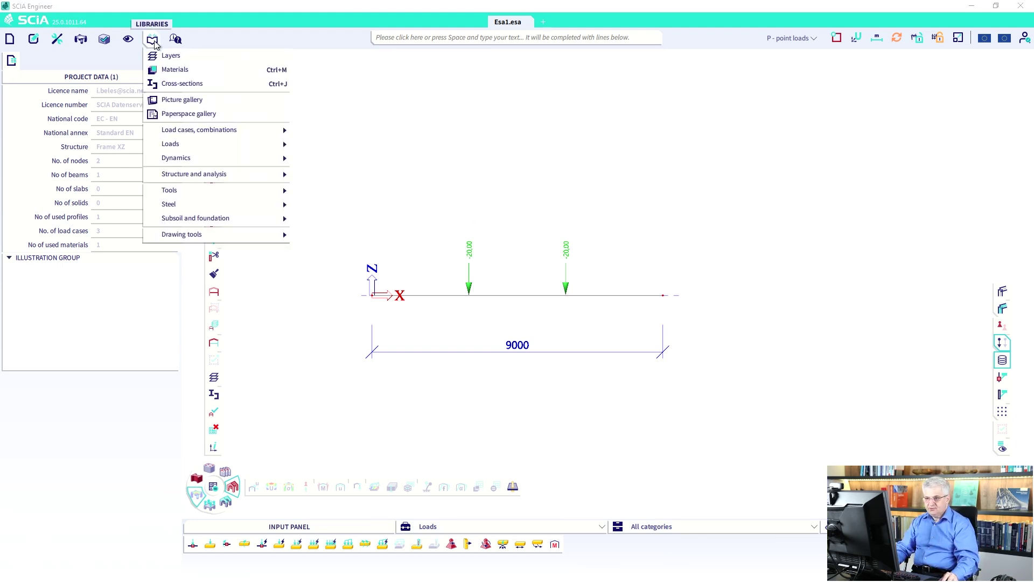
pyautogui.moveTo(183, 158)
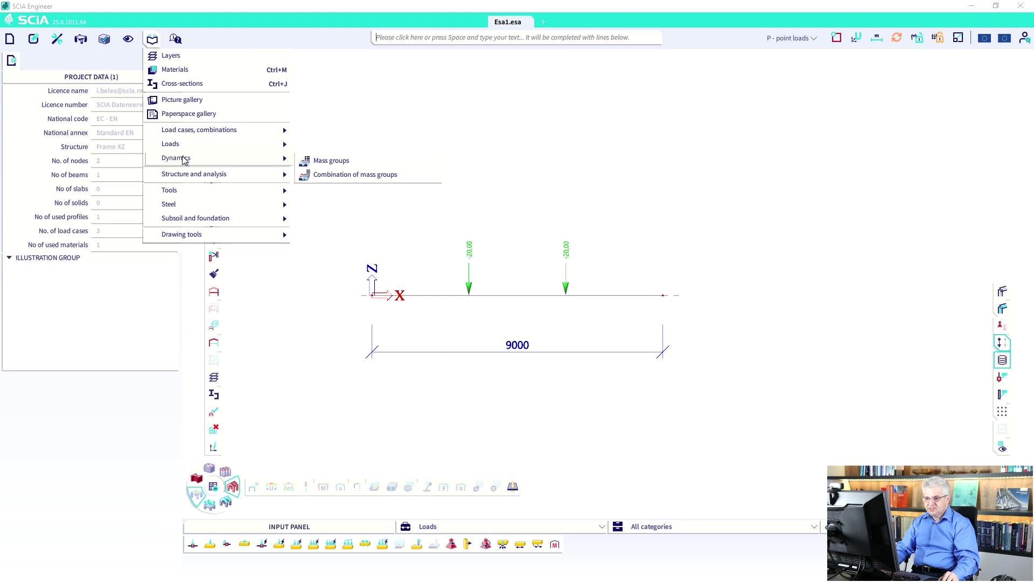
pyautogui.click(312, 162)
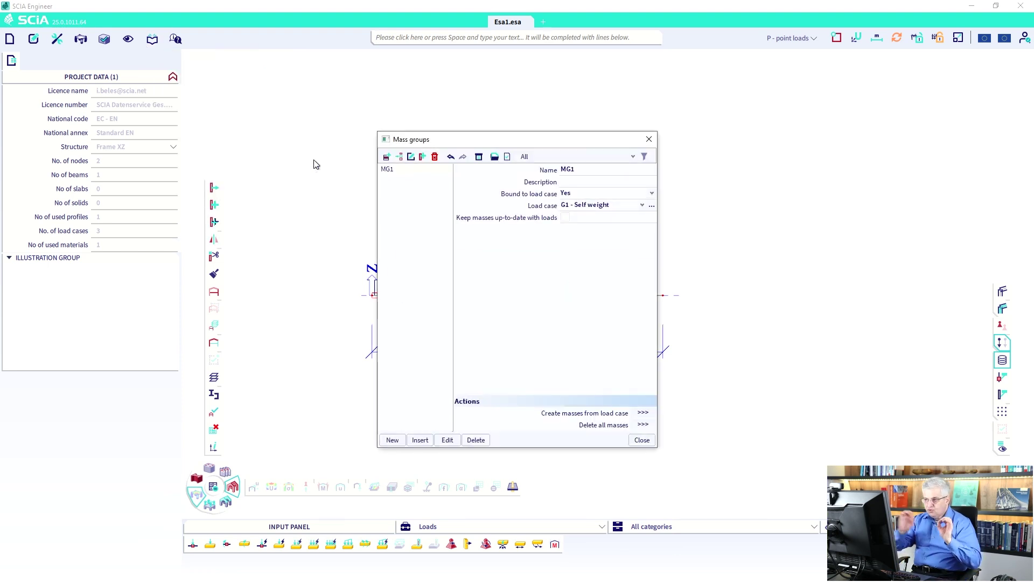
pyautogui.click(580, 184)
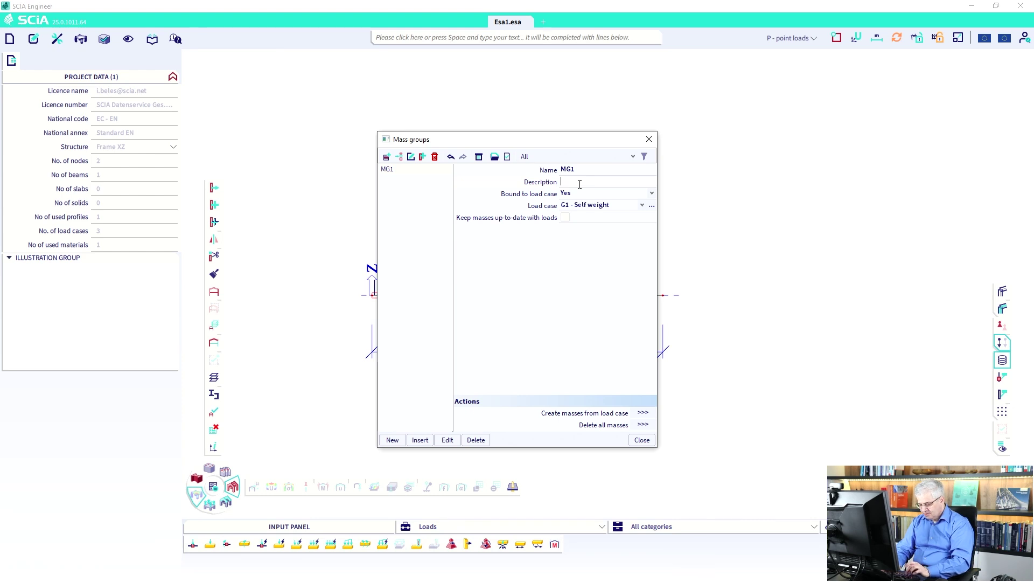
pyautogui.write('mass from')
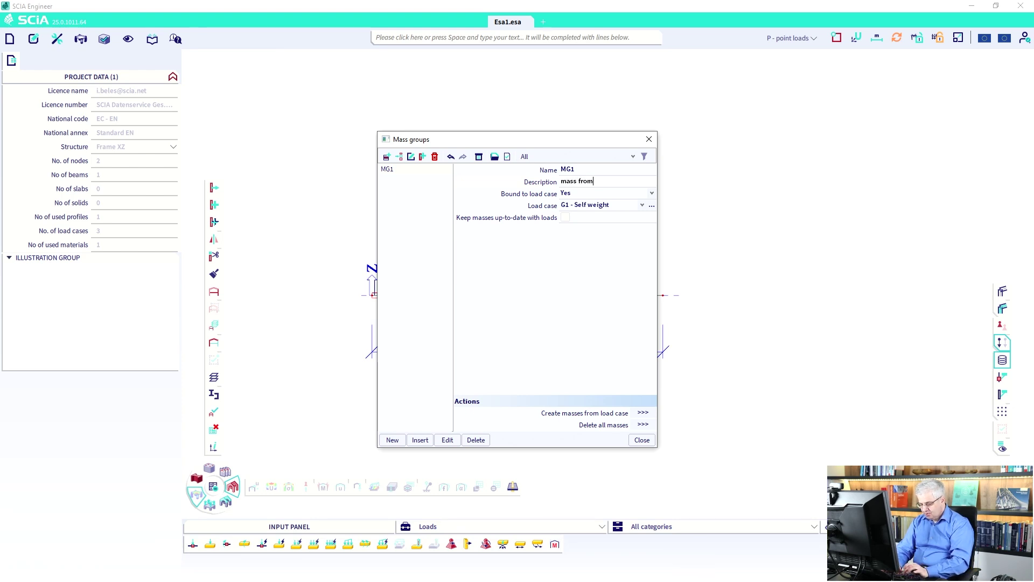
pyautogui.write(' eelf')
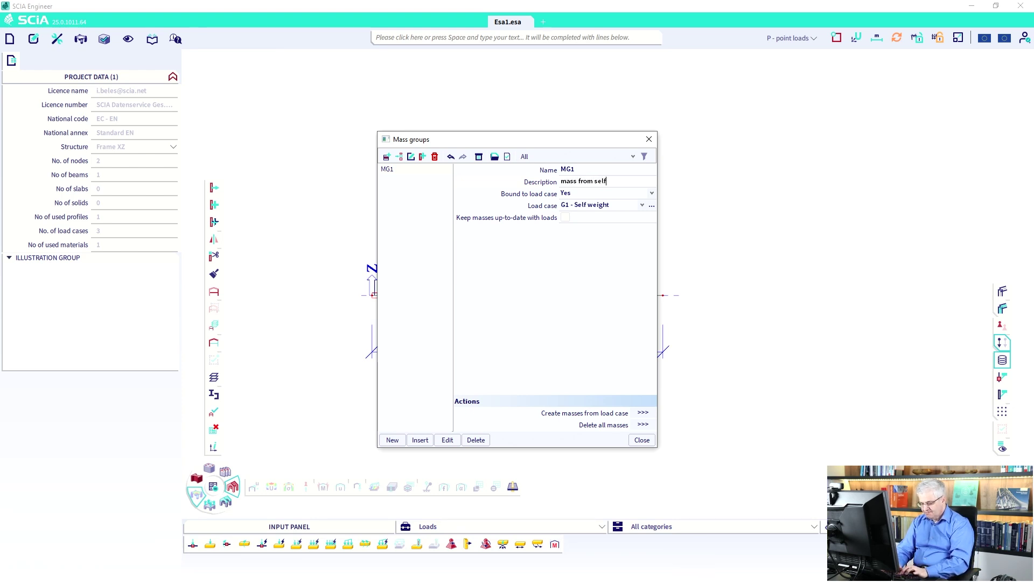
pyautogui.write(' weigh')
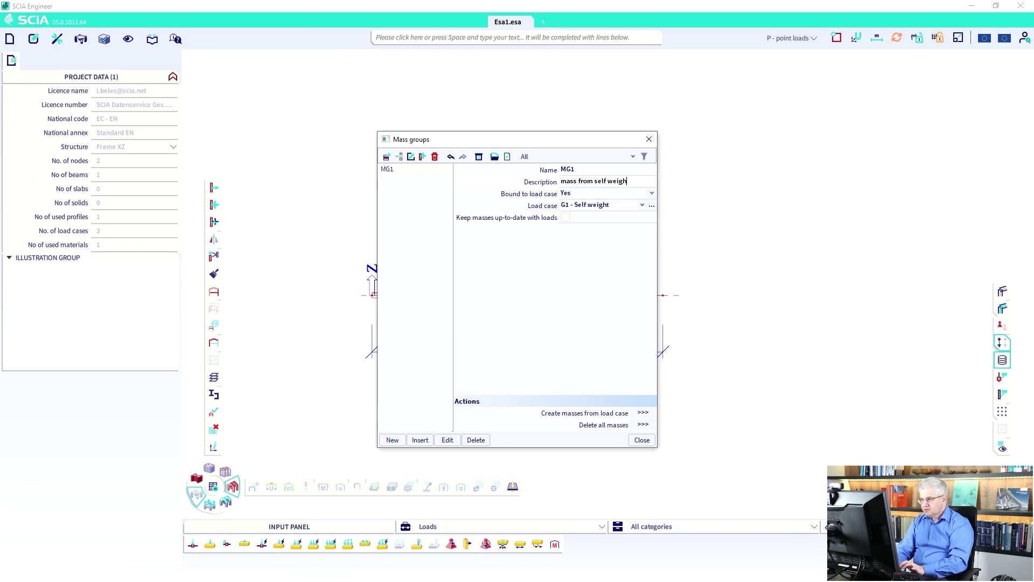
pyautogui.press('Return')
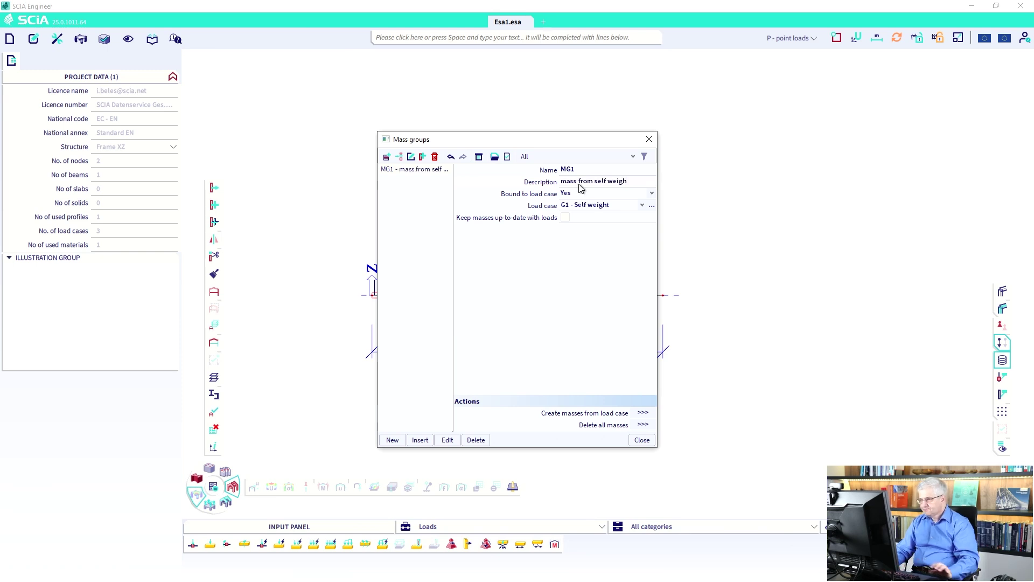
pyautogui.click(566, 218)
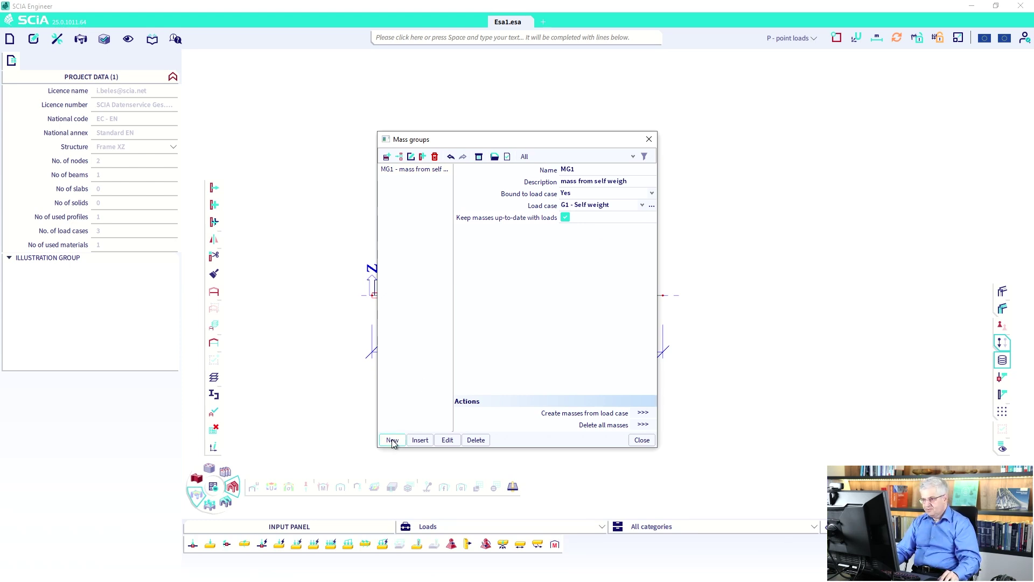
# - Add mass group MG2 with the description "mass from line load" and bind it to load case G2 - line load
pyautogui.click(393, 441)
pyautogui.click(589, 184)
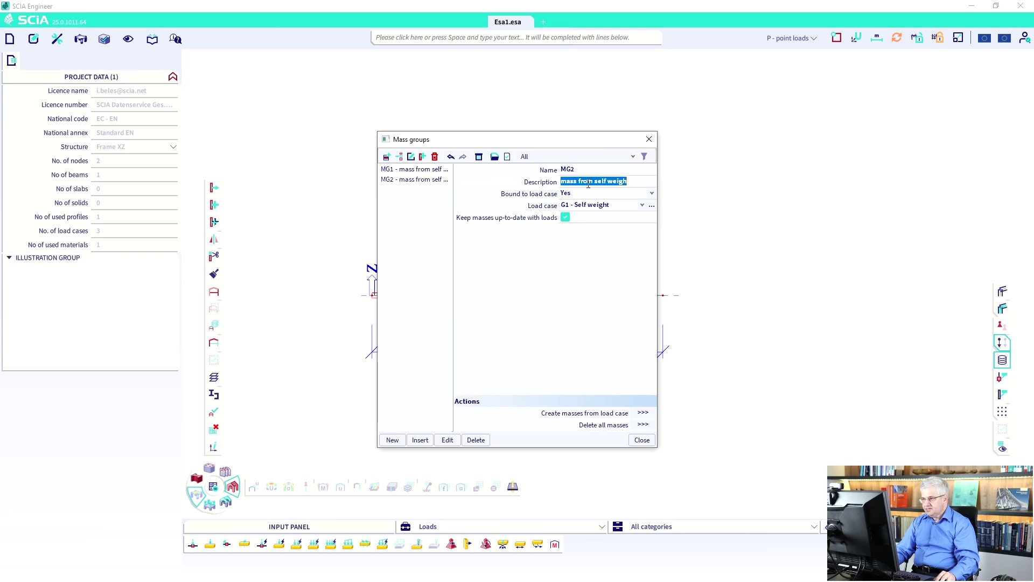
pyautogui.write('mas')
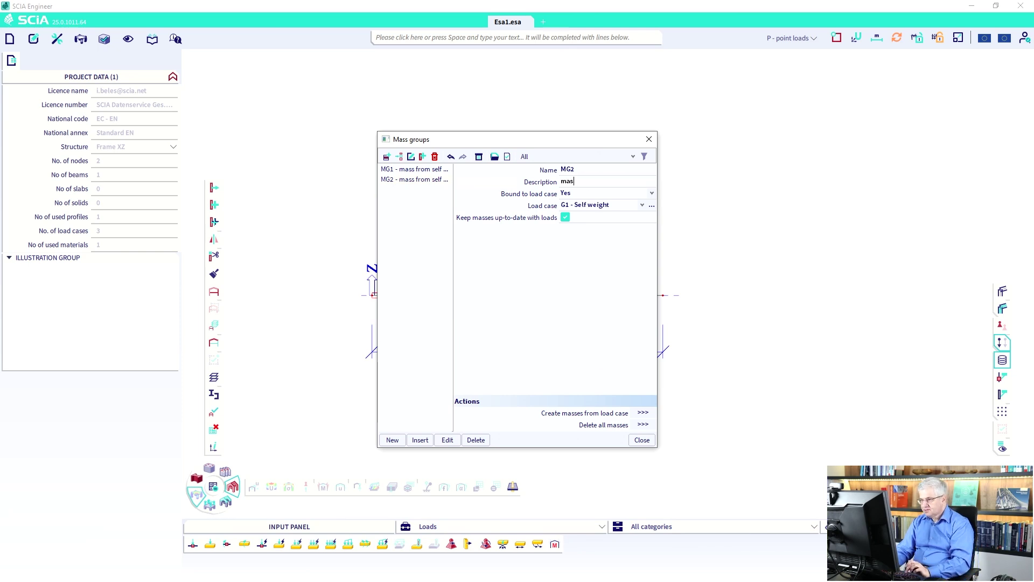
pyautogui.write('s from l')
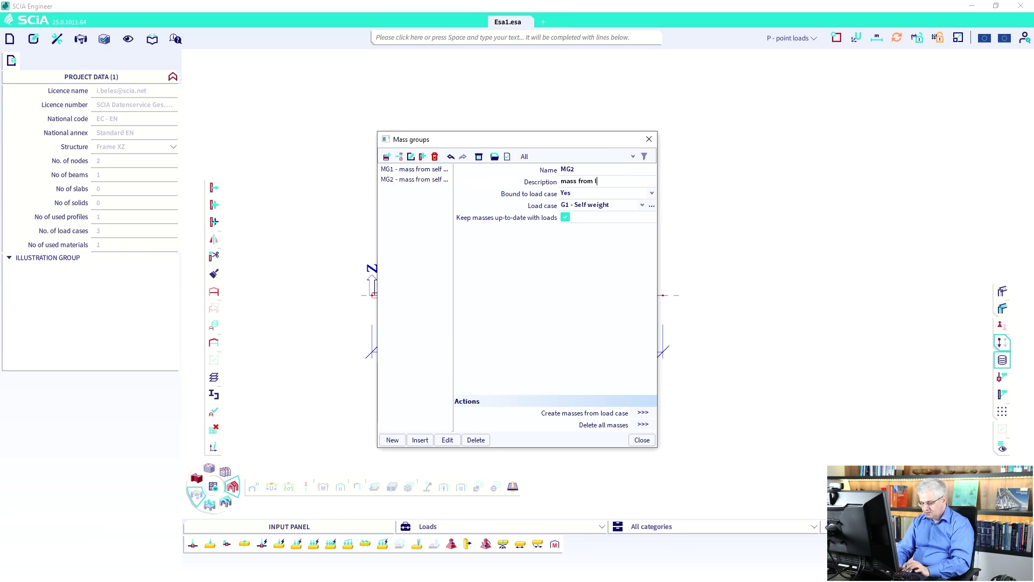
pyautogui.write('ione load')
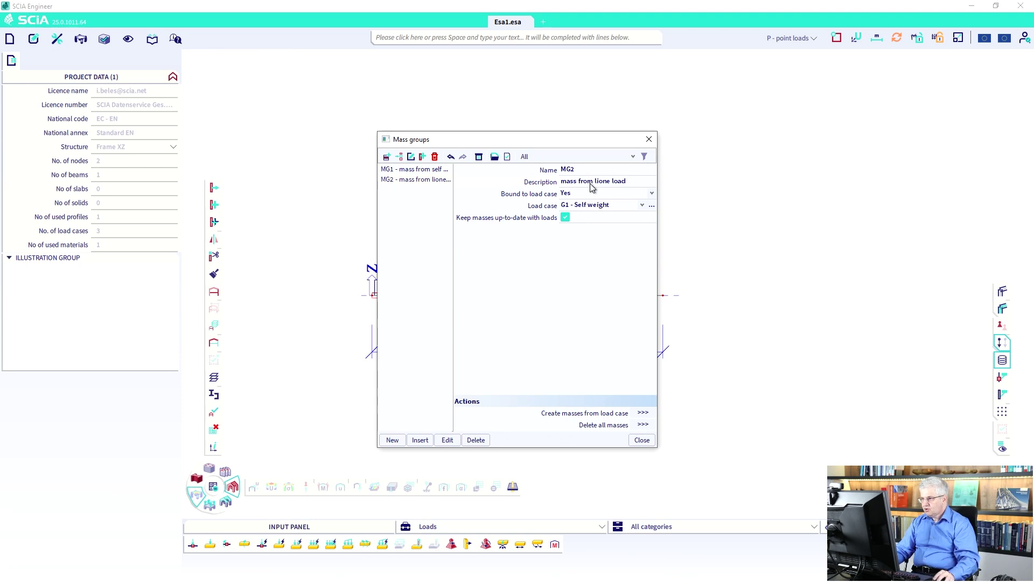
pyautogui.click(598, 182)
pyautogui.click(599, 182)
pyautogui.press('Delete')
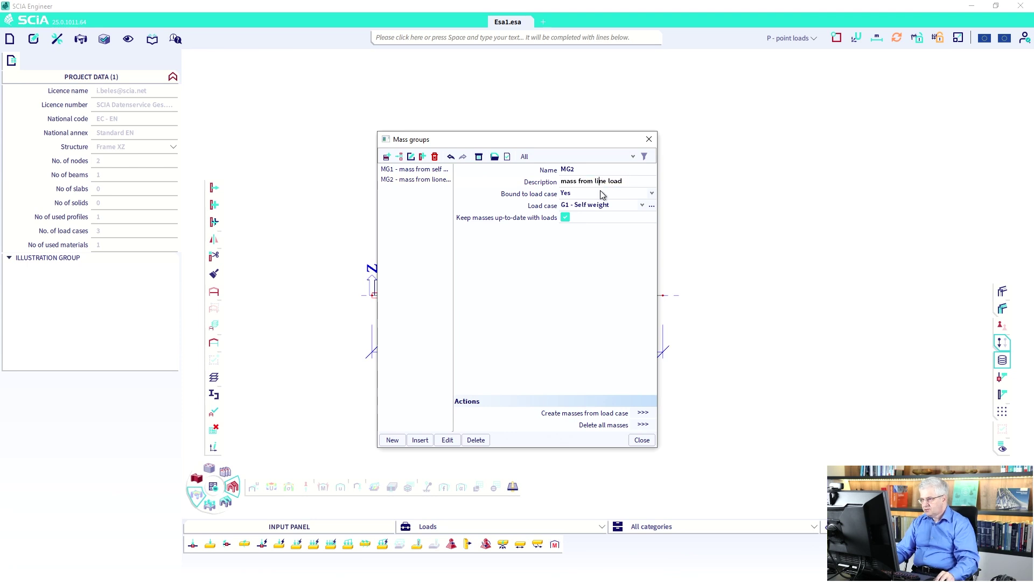
pyautogui.click(586, 206)
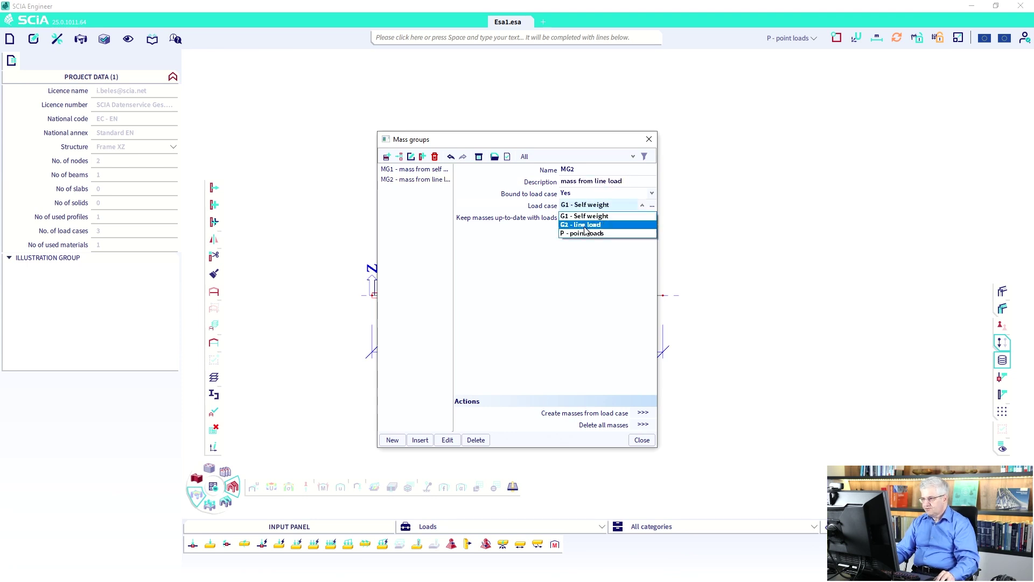
pyautogui.click(586, 226)
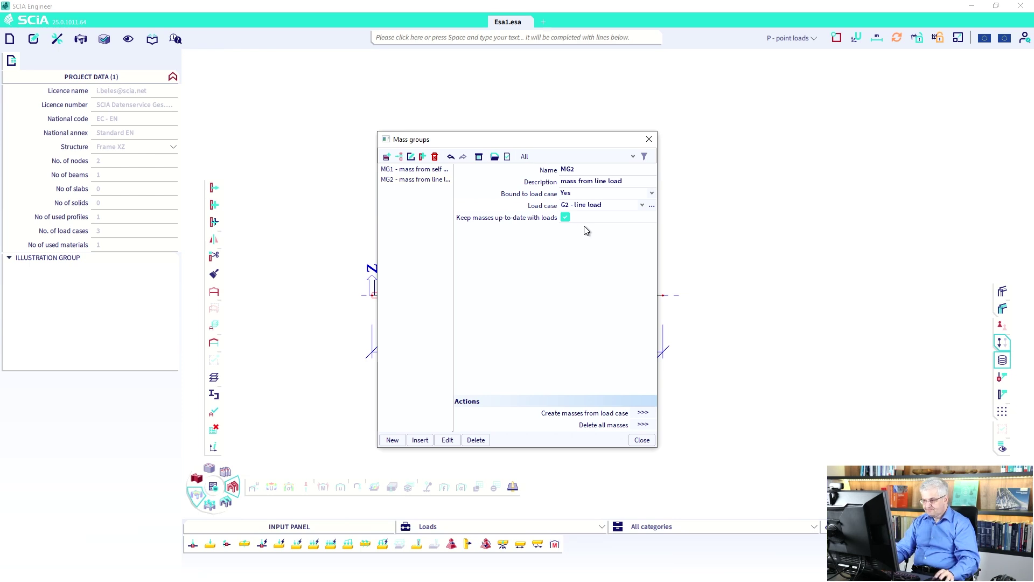
pyautogui.moveTo(587, 402)
pyautogui.mouseDown()
pyautogui.moveTo(653, 430)
pyautogui.moveTo(598, 434)
pyautogui.mouseUp()
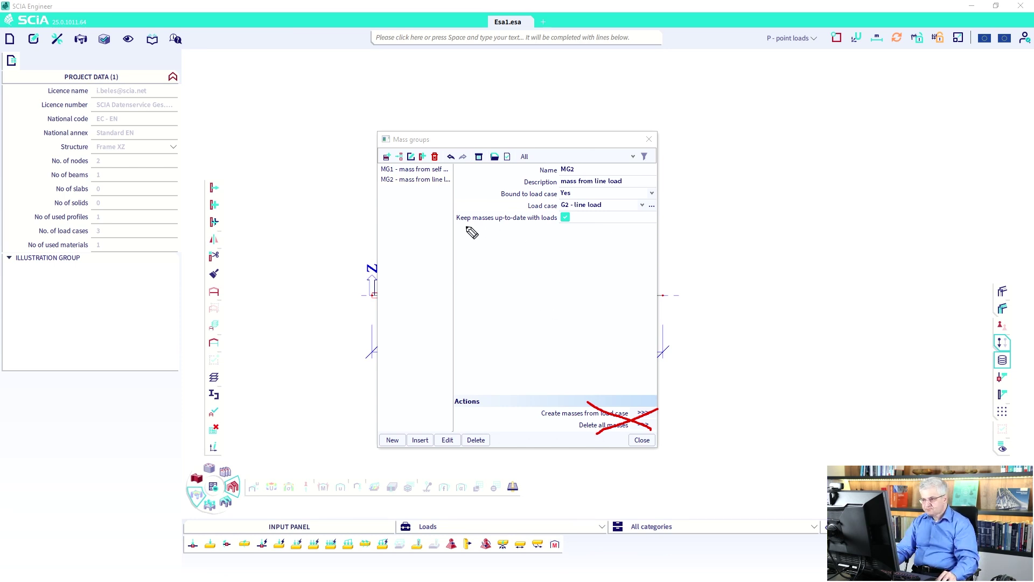
pyautogui.moveTo(468, 227)
pyautogui.mouseDown()
pyautogui.moveTo(504, 207)
pyautogui.moveTo(573, 228)
pyautogui.moveTo(469, 228)
pyautogui.mouseUp()
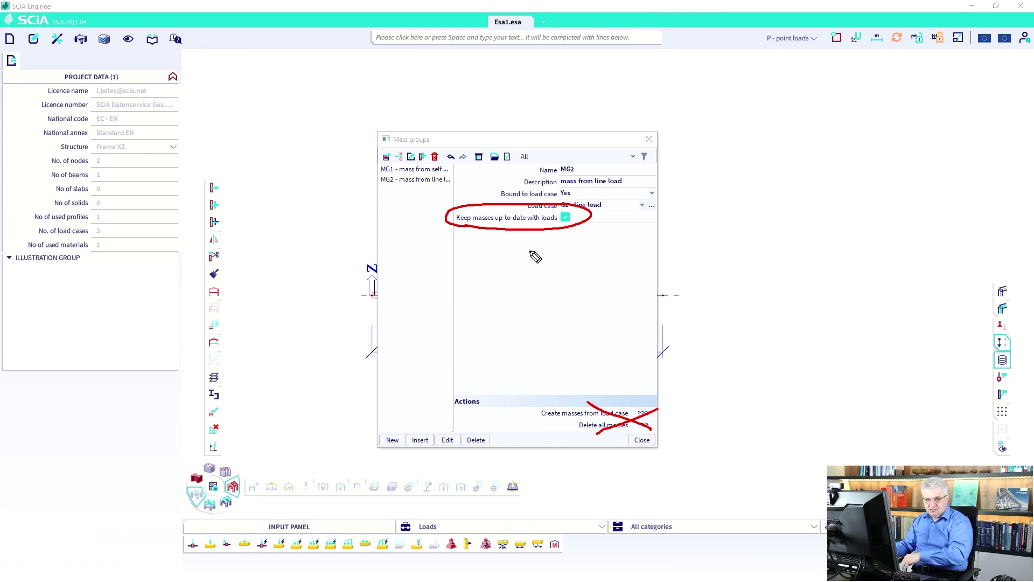
pyautogui.press('Escape')
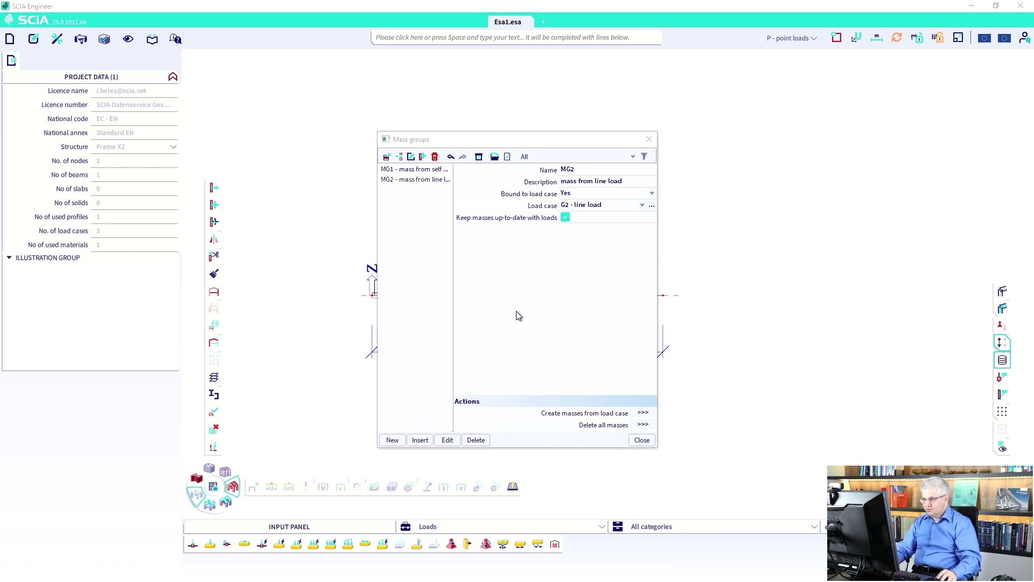
# - Add mass group MG3 with the description "masss from point loads" and bind it to load case P - point loads
pyautogui.click(393, 440)
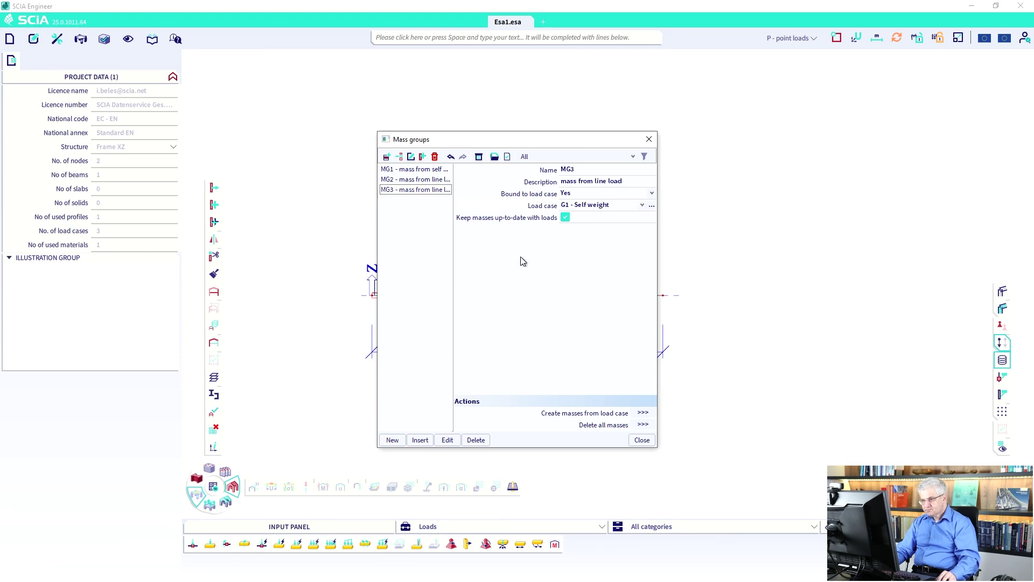
pyautogui.click(585, 181)
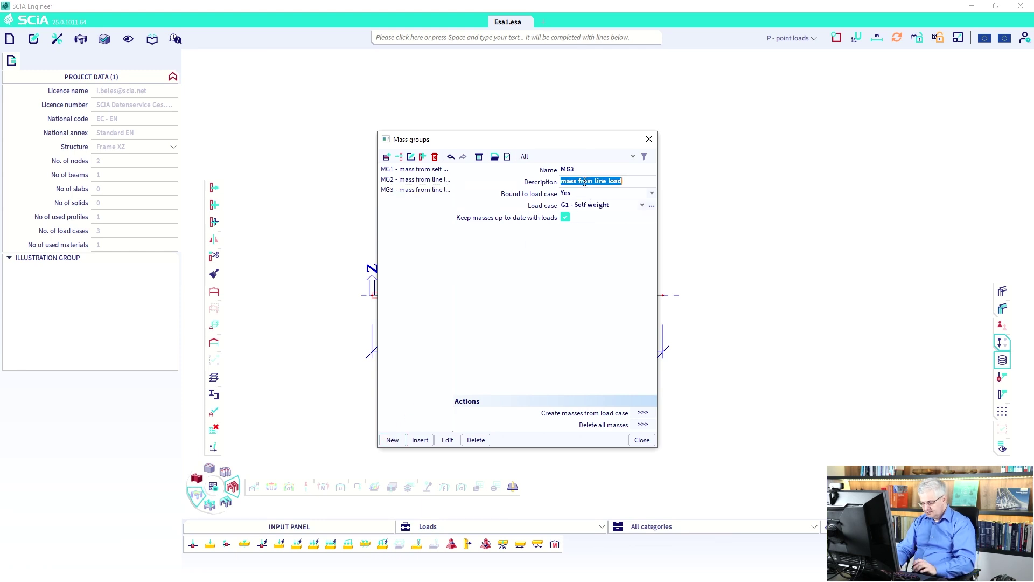
pyautogui.write('masss from ')
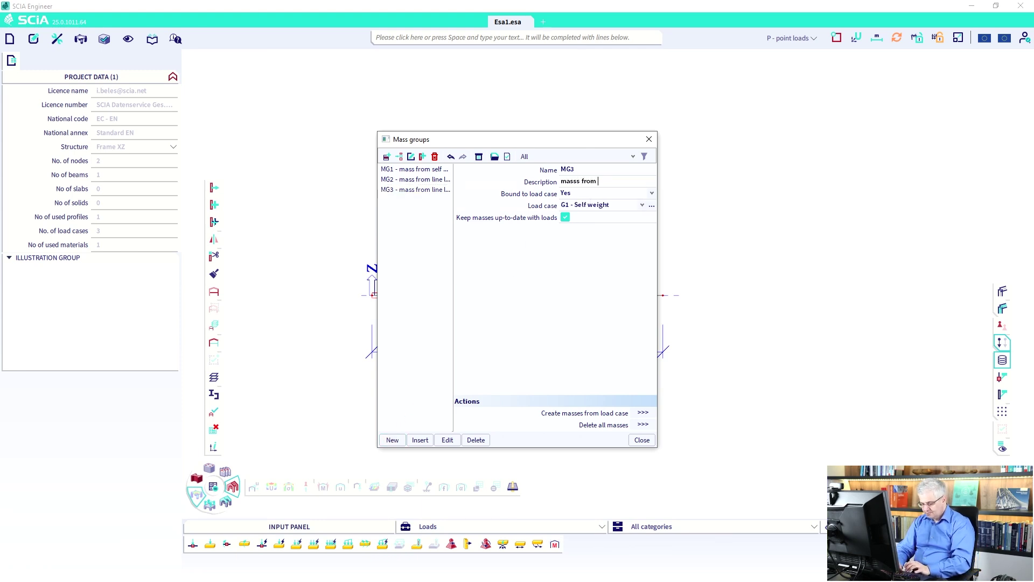
pyautogui.write('point l')
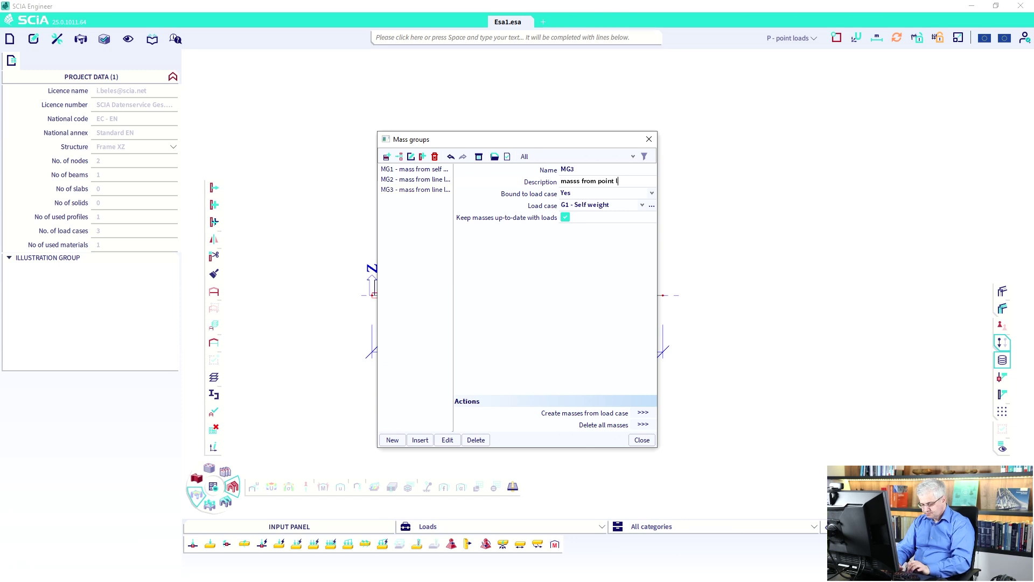
pyautogui.write('oads')
pyautogui.press('Return')
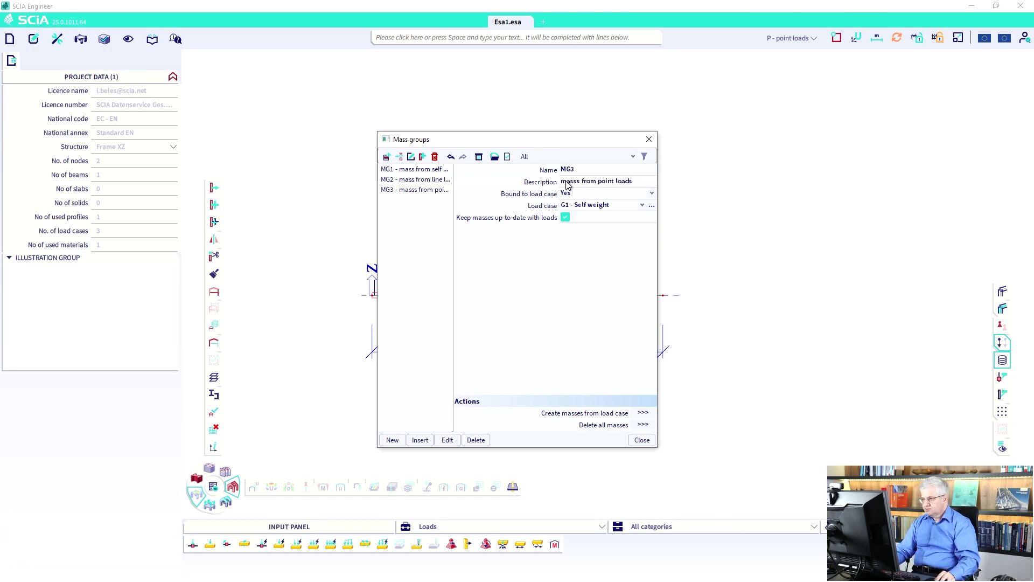
pyautogui.click(594, 208)
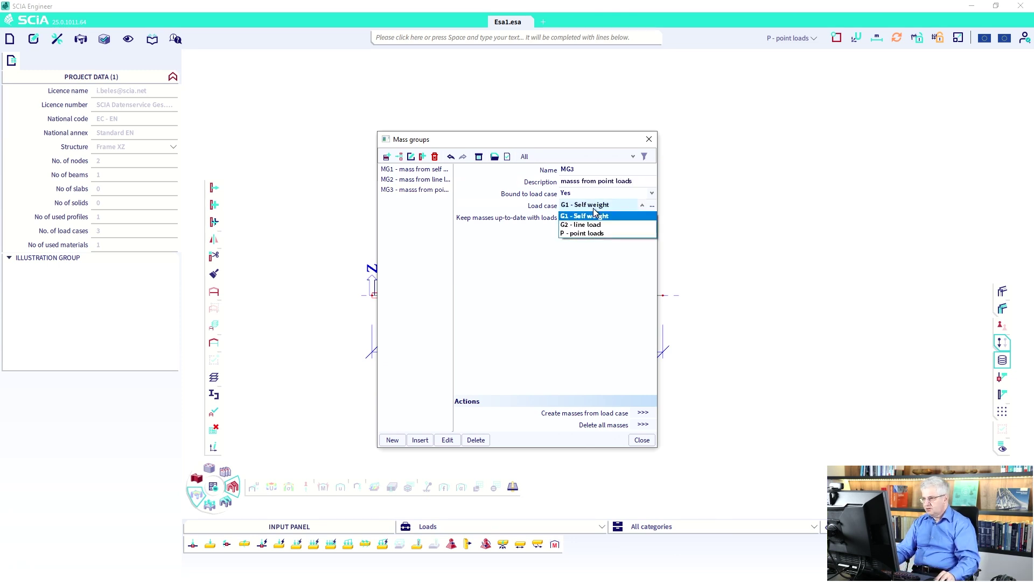
pyautogui.click(592, 233)
# - Check the three mass groups, correct MG3's description to "mass from point loads" and close the library
pyautogui.click(425, 171)
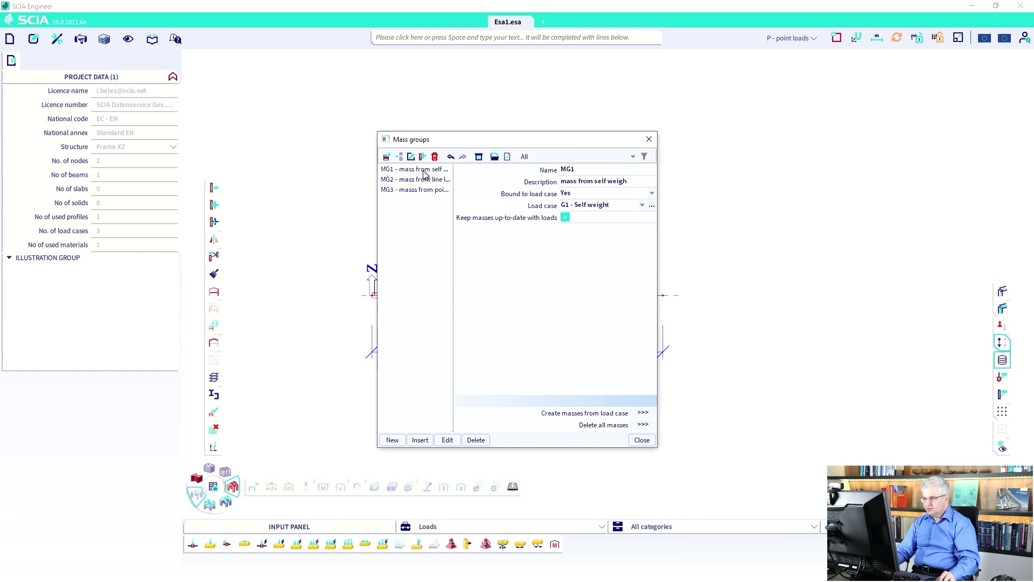
pyautogui.click(424, 181)
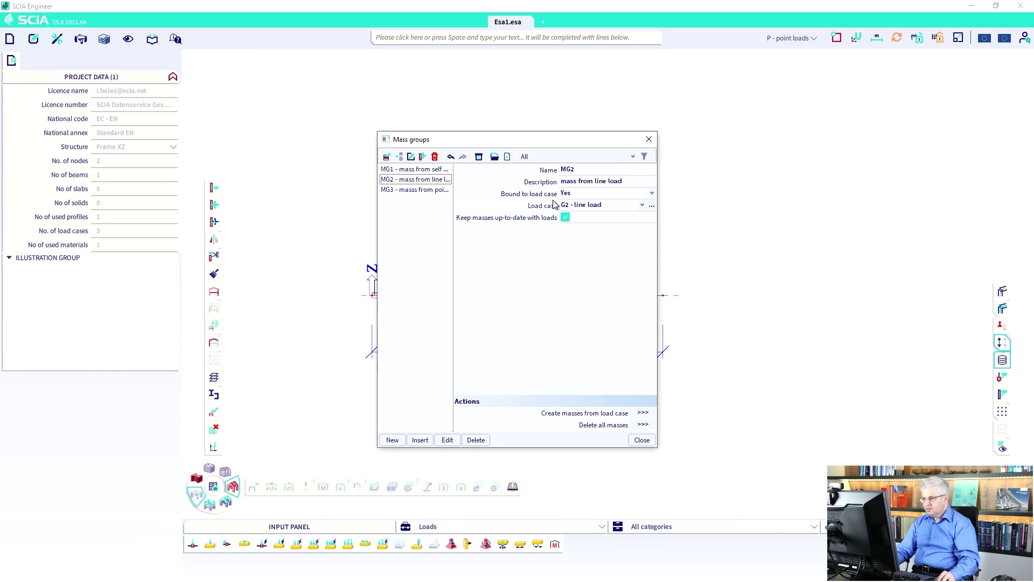
pyautogui.press('Down')
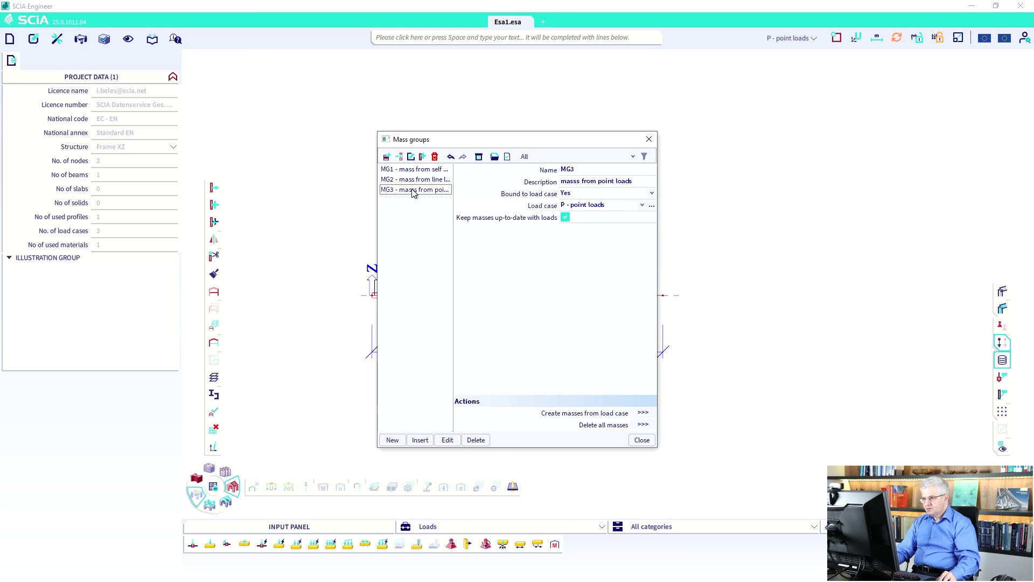
pyautogui.click(578, 182)
pyautogui.click(579, 182)
pyautogui.click(643, 439)
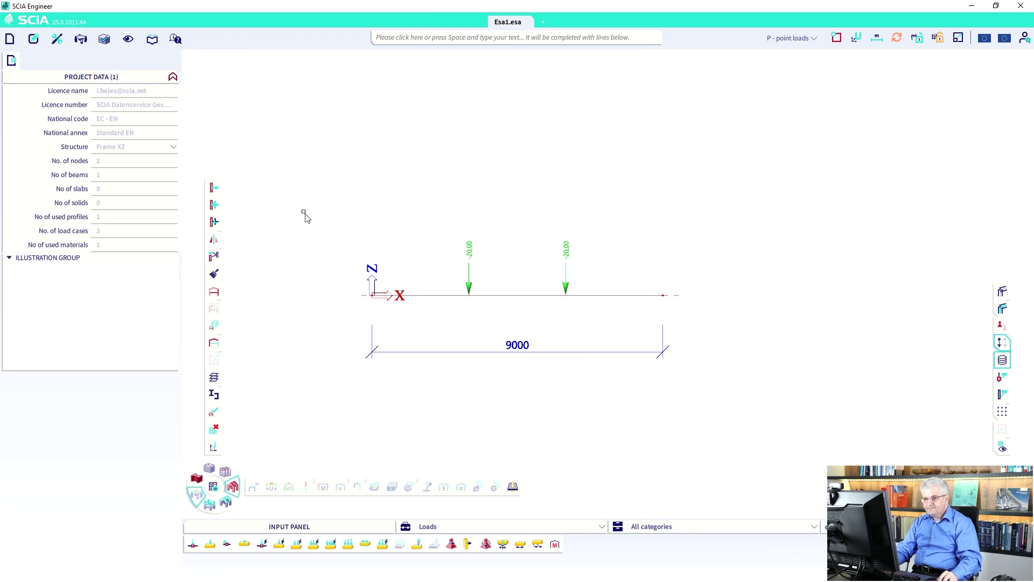
# - Open the combinations of mass groups library and create combination CM1 from MG1 and MG2
pyautogui.click(154, 40)
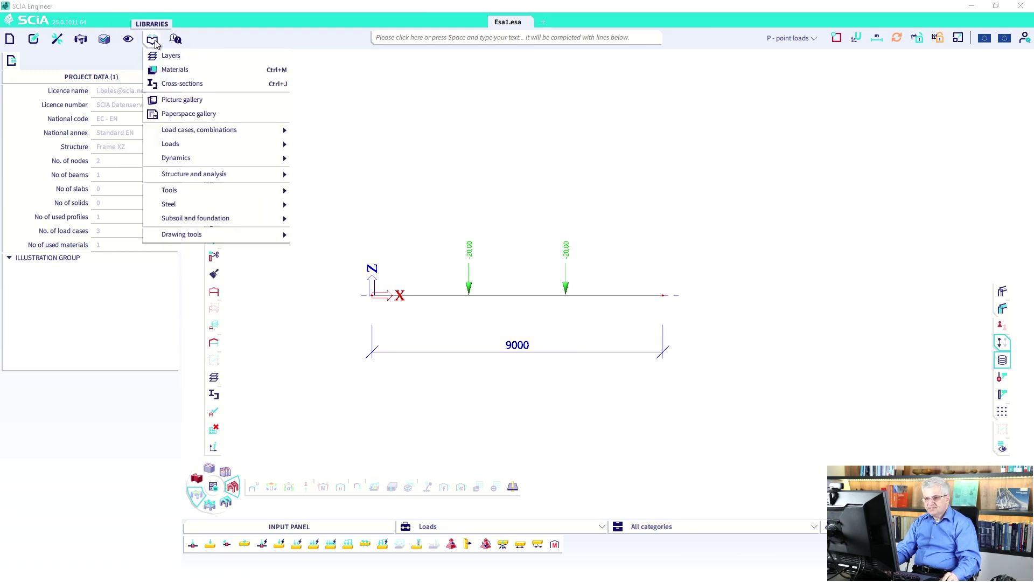
pyautogui.moveTo(189, 159)
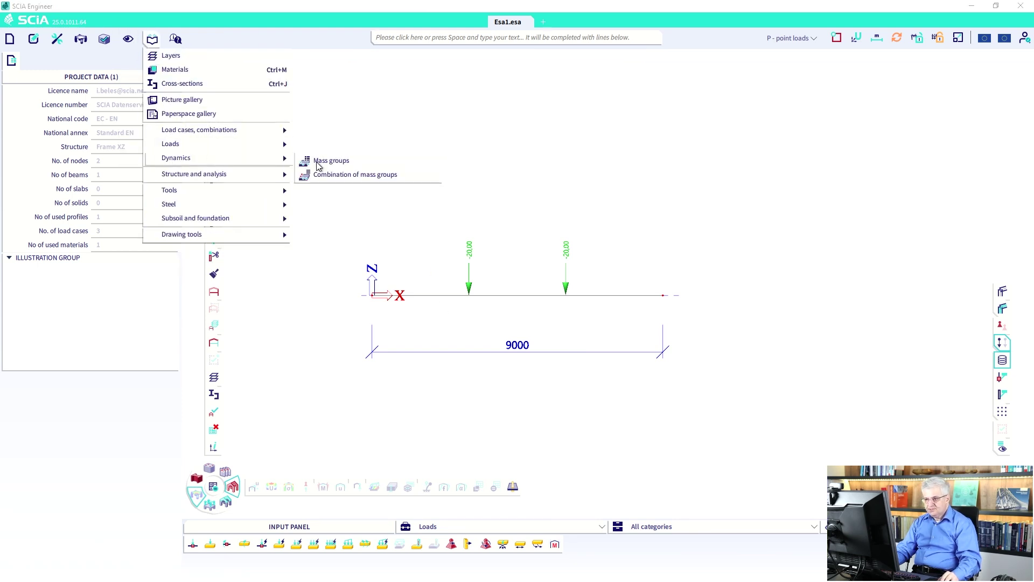
pyautogui.click(340, 175)
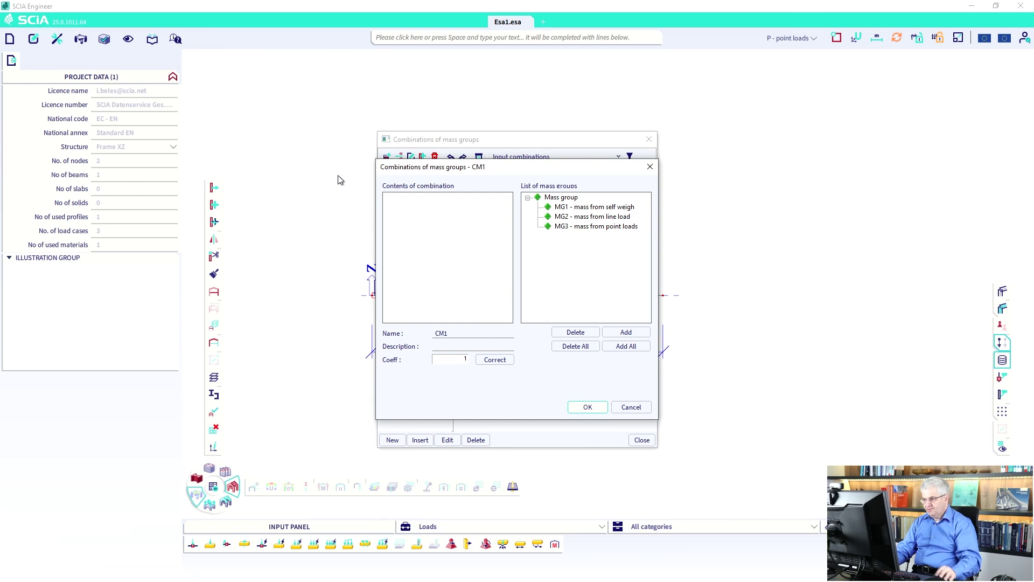
pyautogui.doubleClick(572, 210)
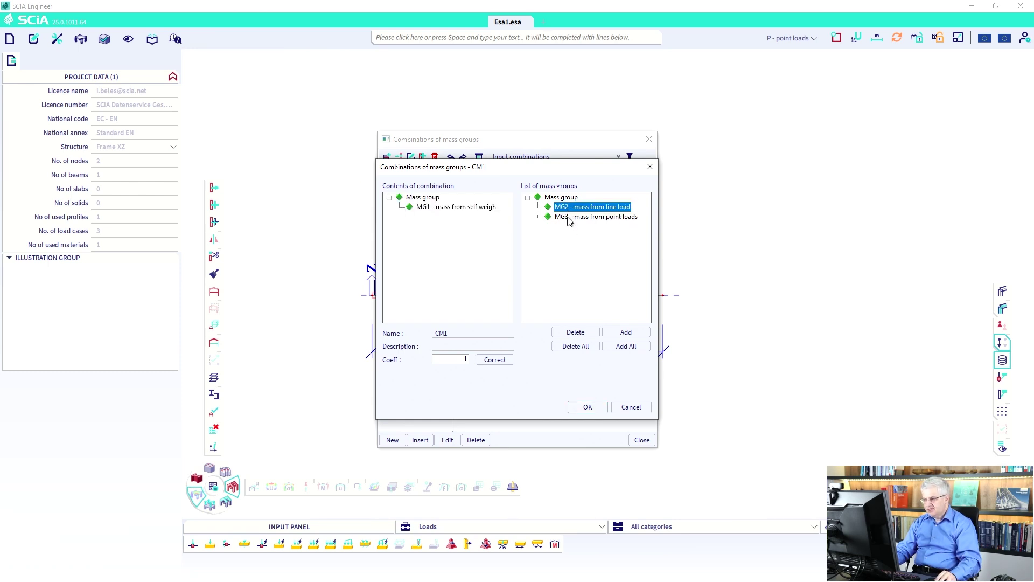
pyautogui.doubleClick(568, 208)
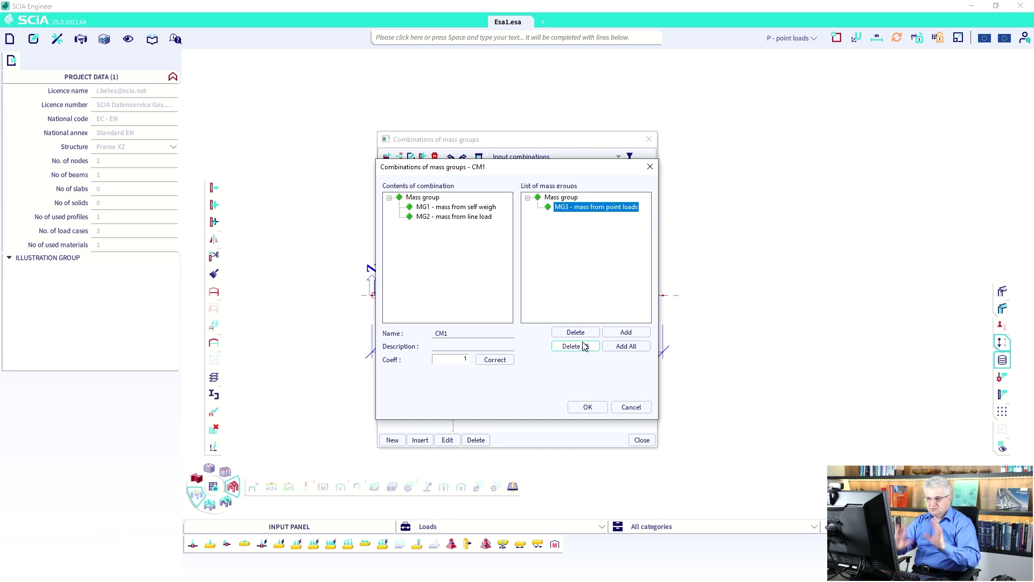
pyautogui.click(600, 407)
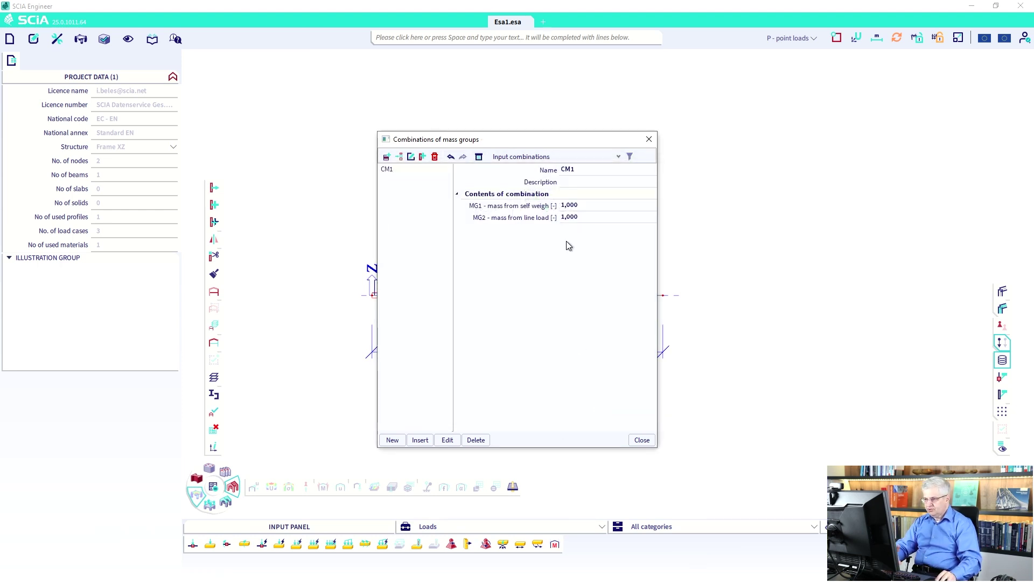
# - Describe mass combination CM1 as "self weight with line load"
pyautogui.click(578, 181)
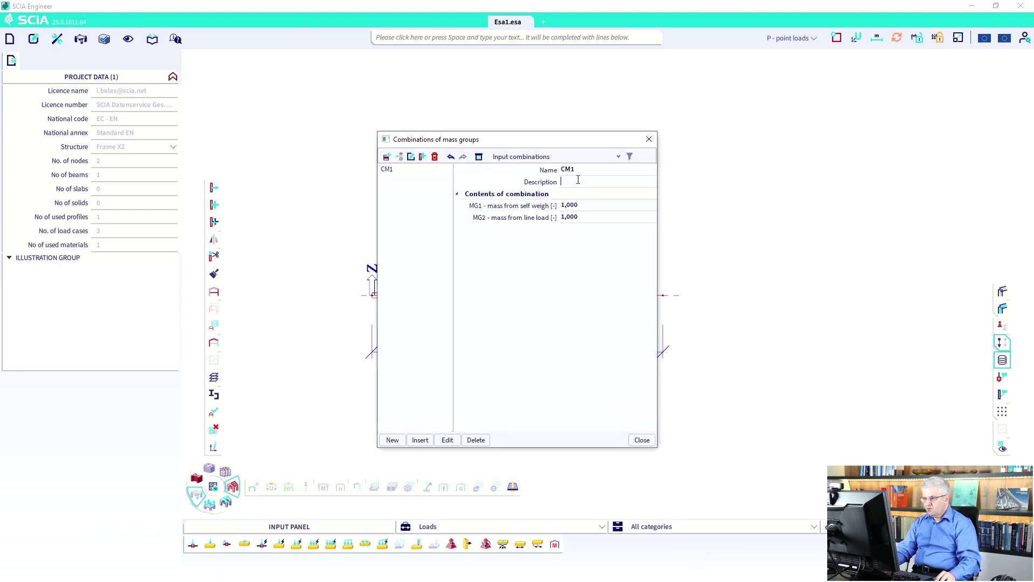
pyautogui.write('self')
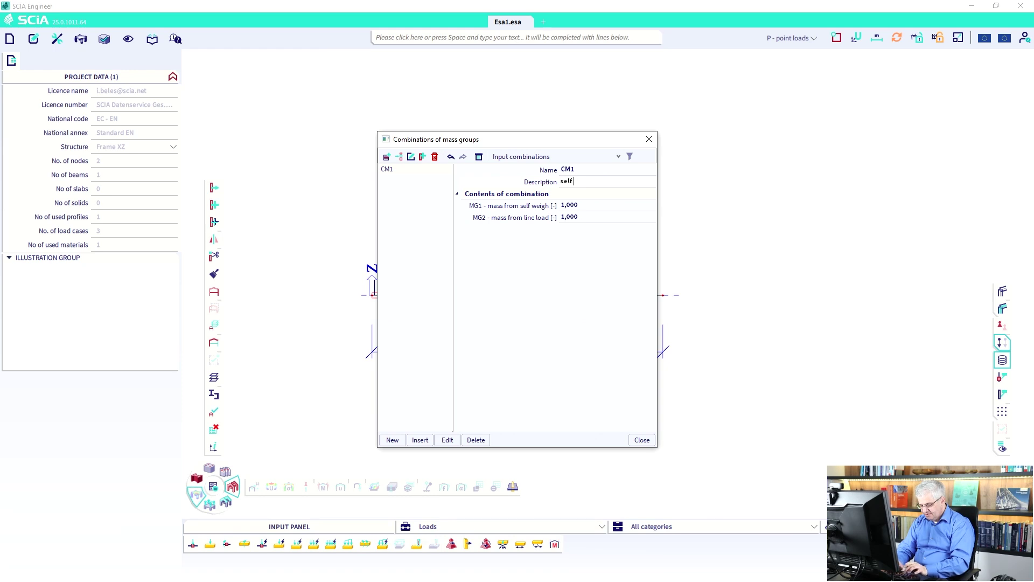
pyautogui.write(' weight ')
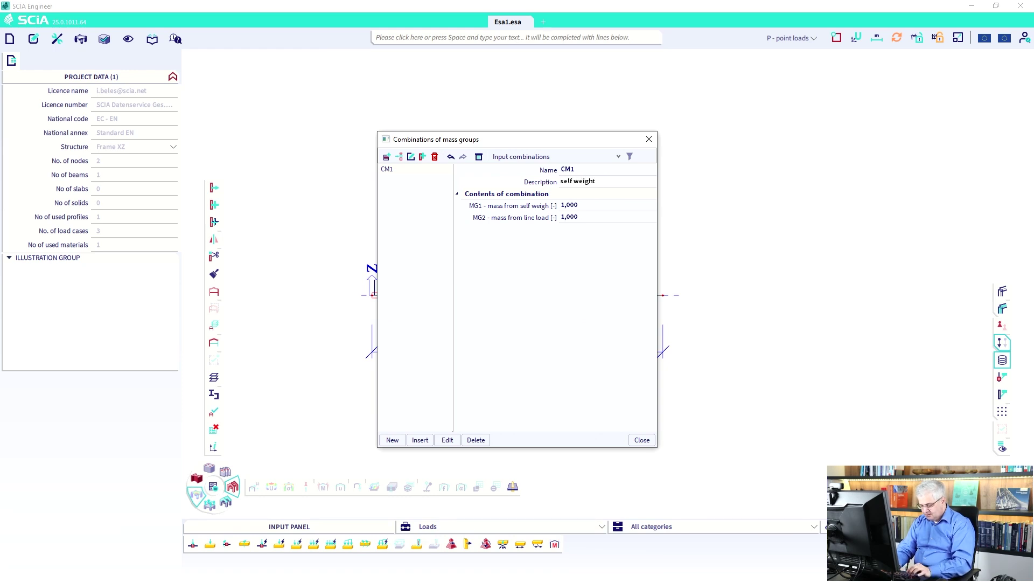
pyautogui.write('wi')
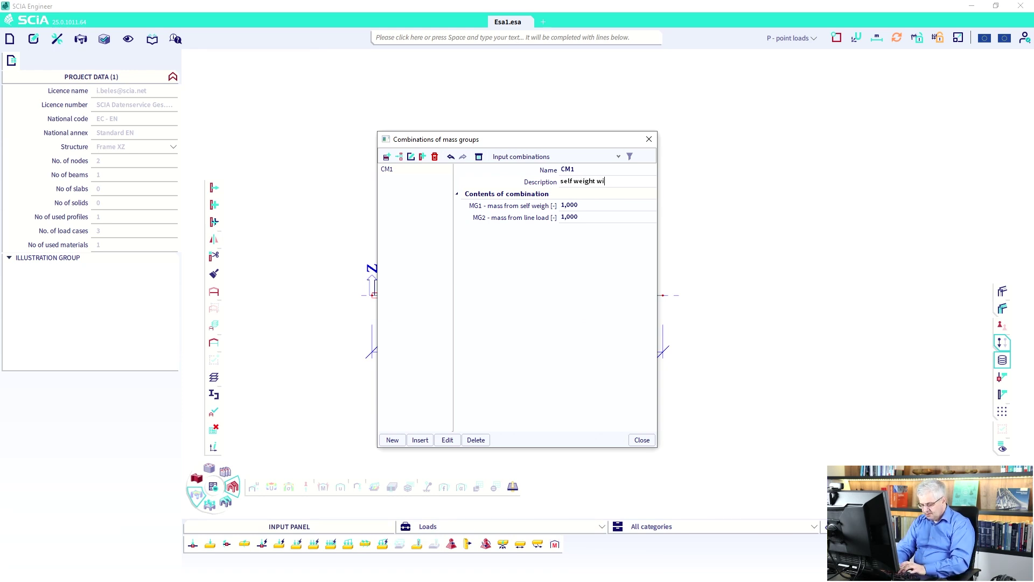
pyautogui.write('th line load')
pyautogui.press('Return')
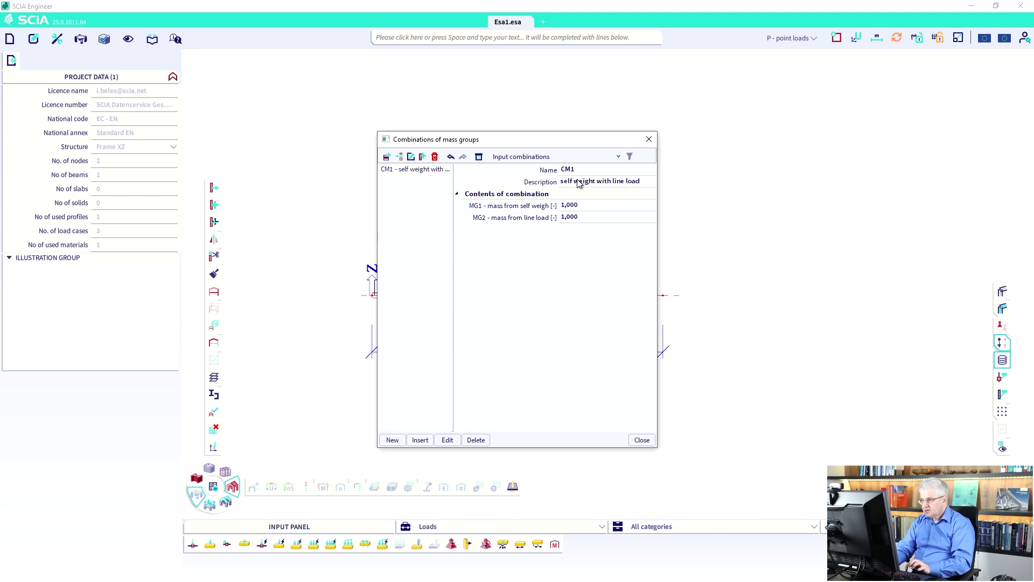
# - Create mass combination CM2 from mass groups MG1 - mass from self weigh and MG3 - mass from point loads
pyautogui.click(392, 440)
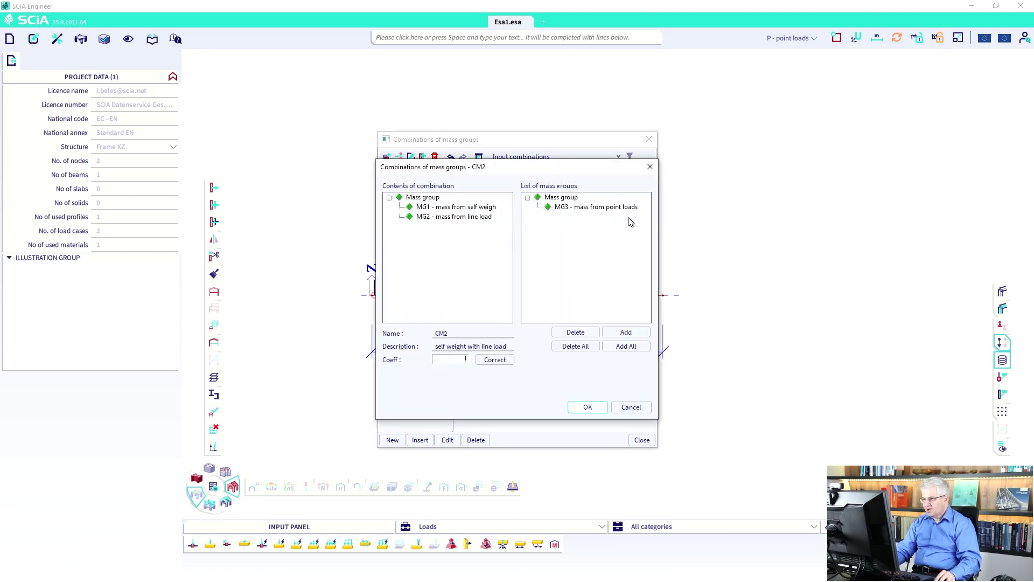
pyautogui.doubleClick(475, 217)
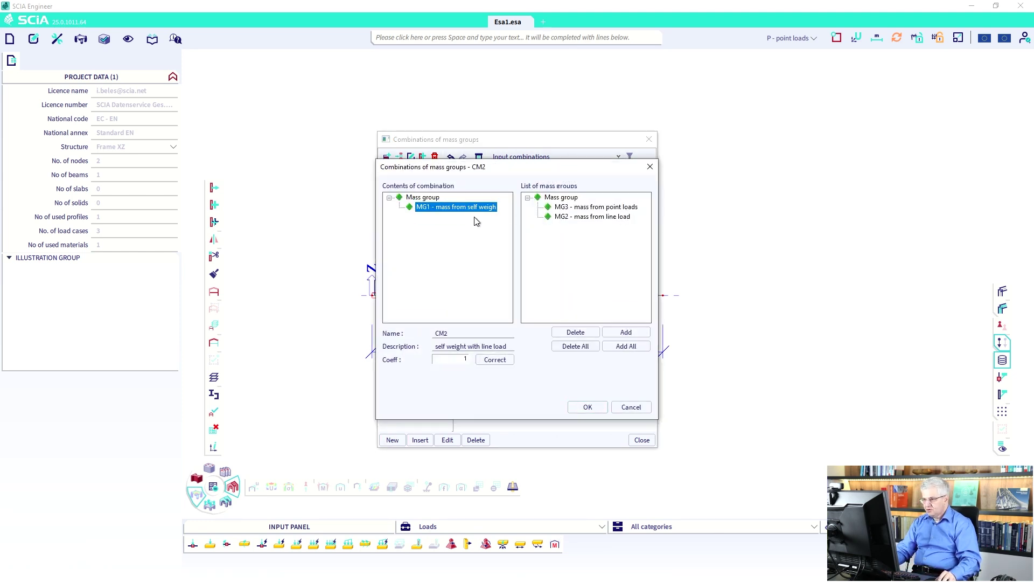
pyautogui.doubleClick(575, 209)
pyautogui.click(602, 412)
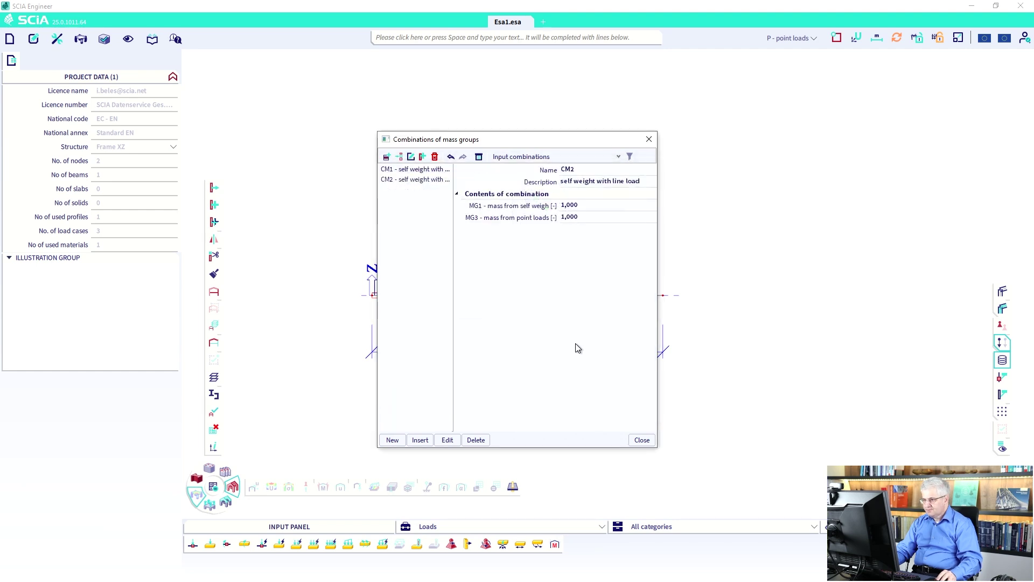
# - Change the description of mass combination CM2 to "self weight with point loads" and close the combinations library
pyautogui.click(572, 182)
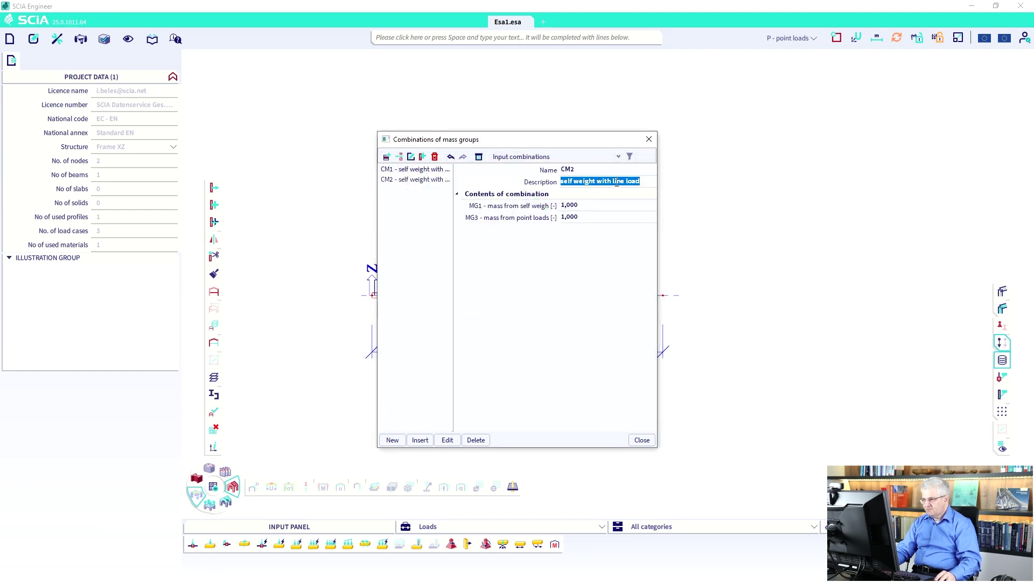
pyautogui.moveTo(609, 182); pyautogui.dragTo(655, 184)
pyautogui.write('po')
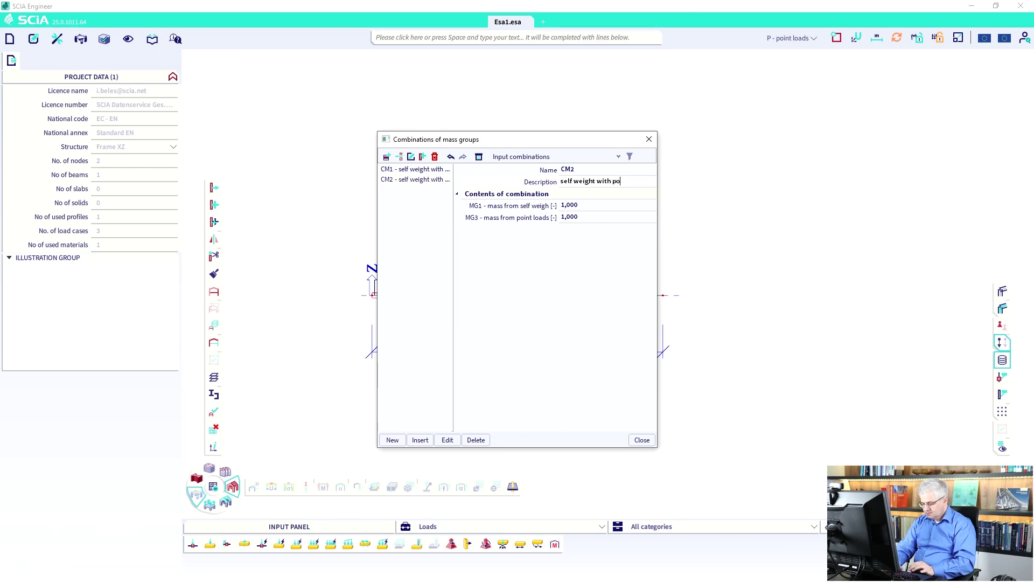
pyautogui.write('int loads')
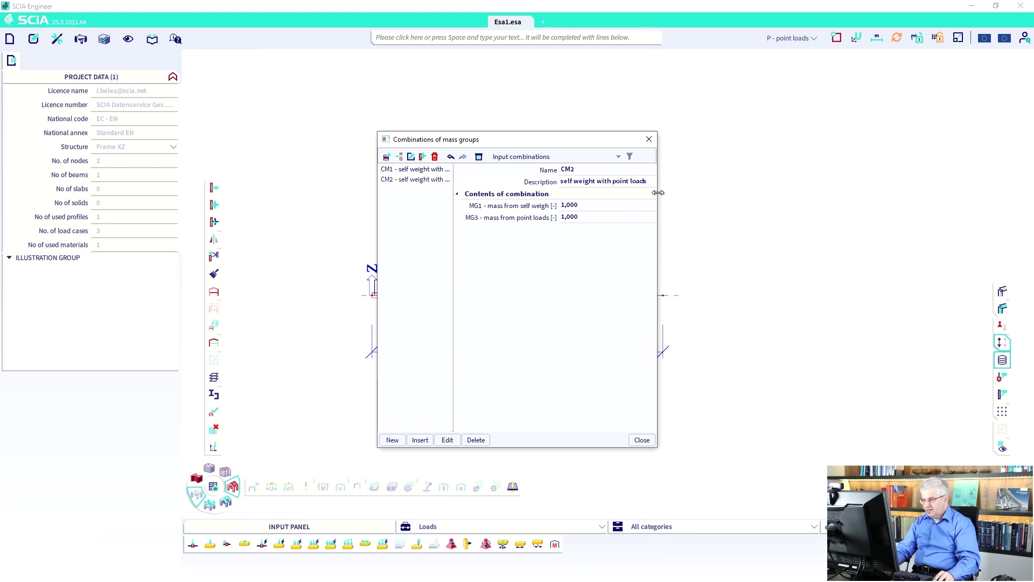
pyautogui.click(641, 440)
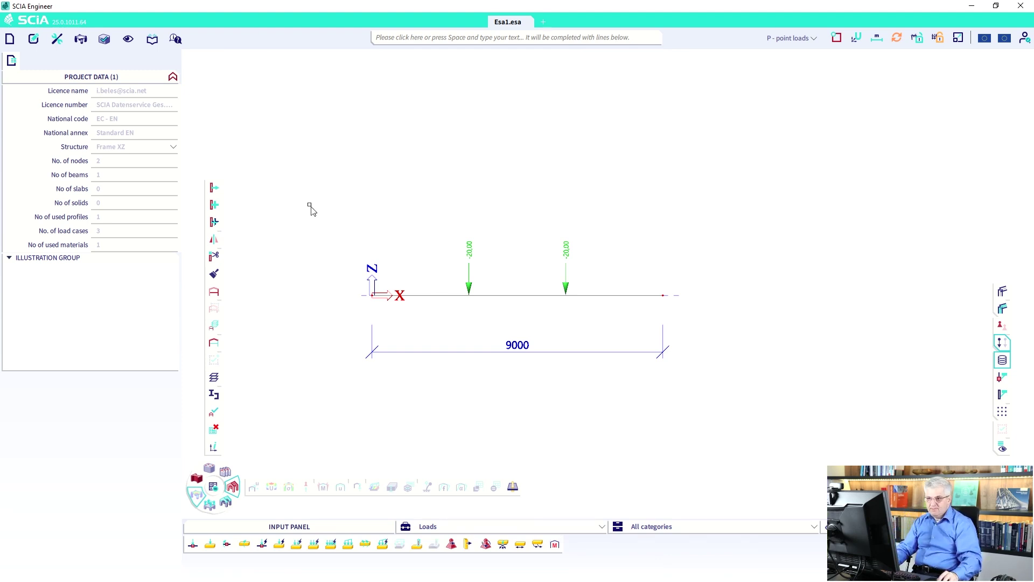
# - Open the mesh settings and set the average number of 1D mesh elements on straight 1D members to 10
pyautogui.click(59, 43)
pyautogui.moveTo(68, 56)
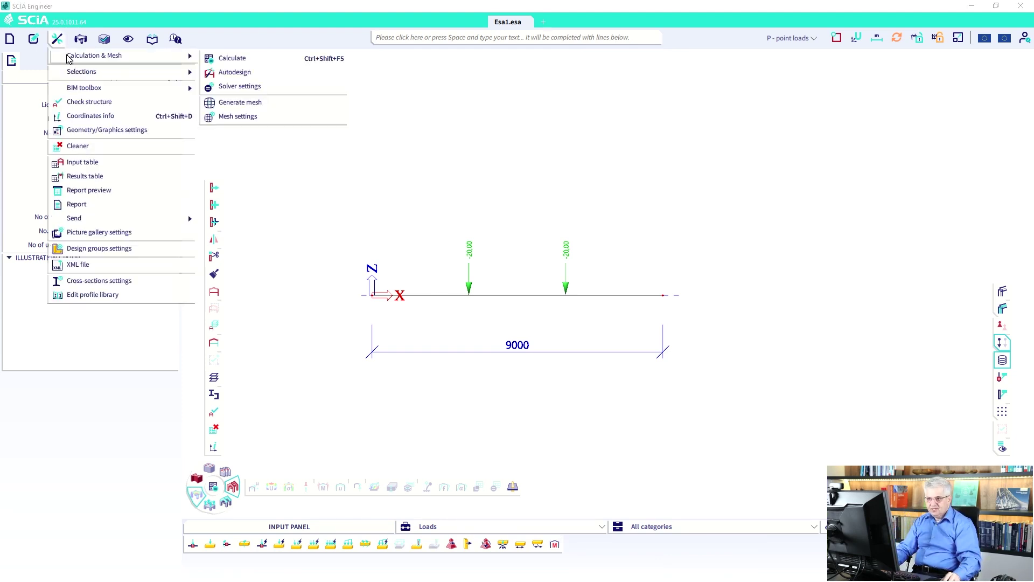
pyautogui.click(230, 118)
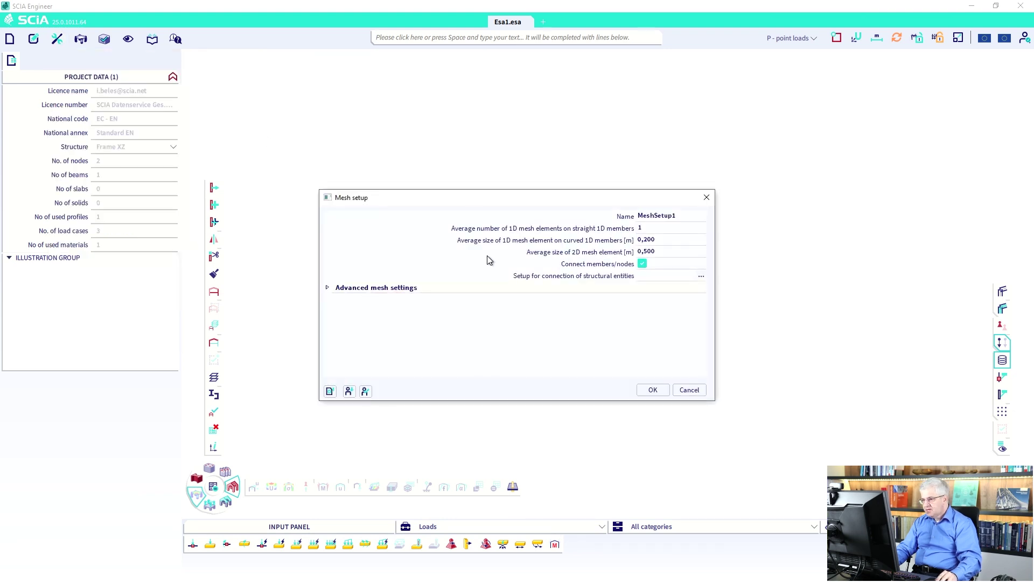
pyautogui.click(659, 229)
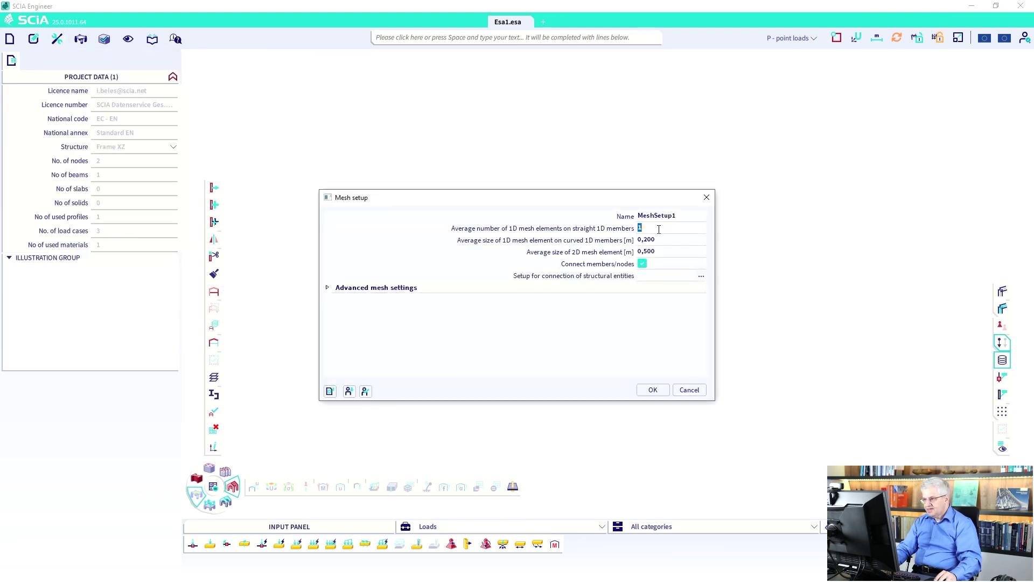
pyautogui.write('1')
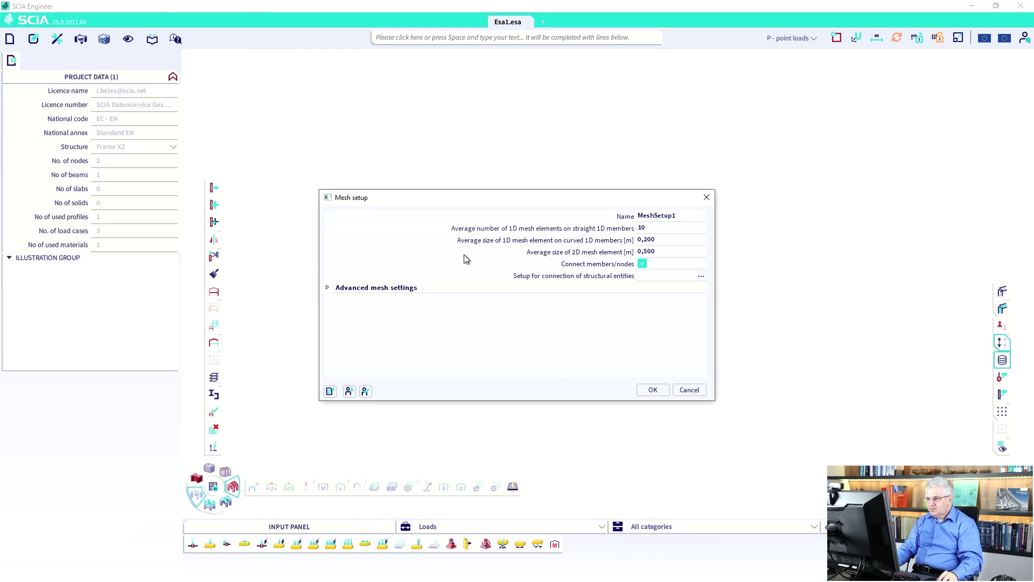
# - Review the maximal length of beam element in the advanced mesh settings and accept the mesh setup
pyautogui.click(328, 289)
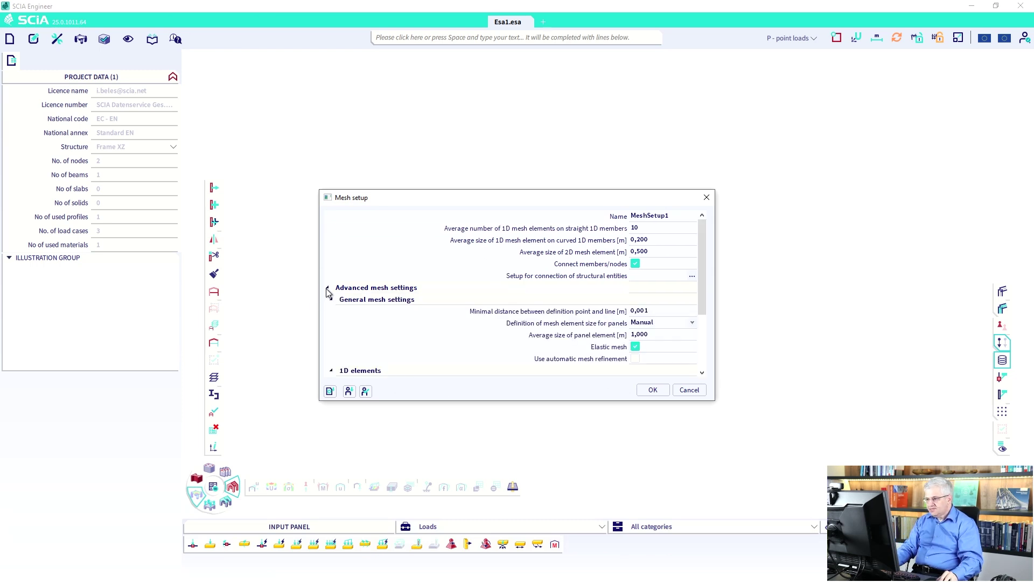
pyautogui.scroll(-3, 483, 316)
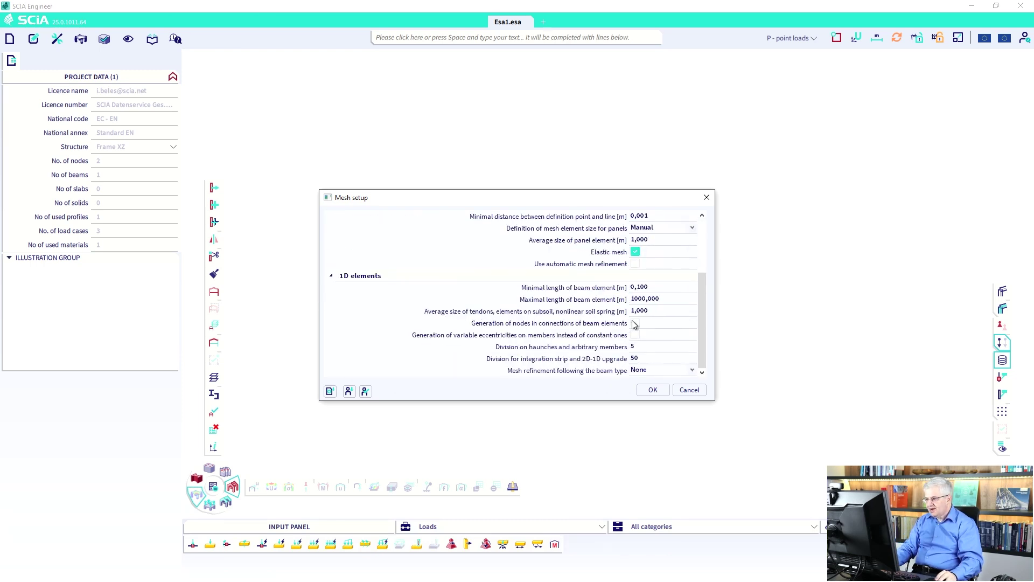
pyautogui.click(658, 300)
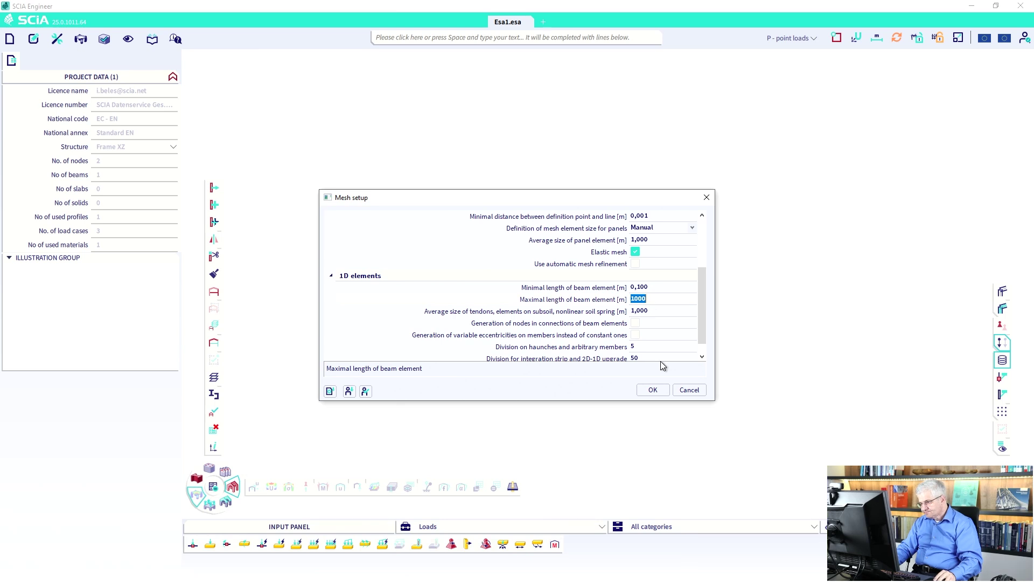
pyautogui.click(661, 388)
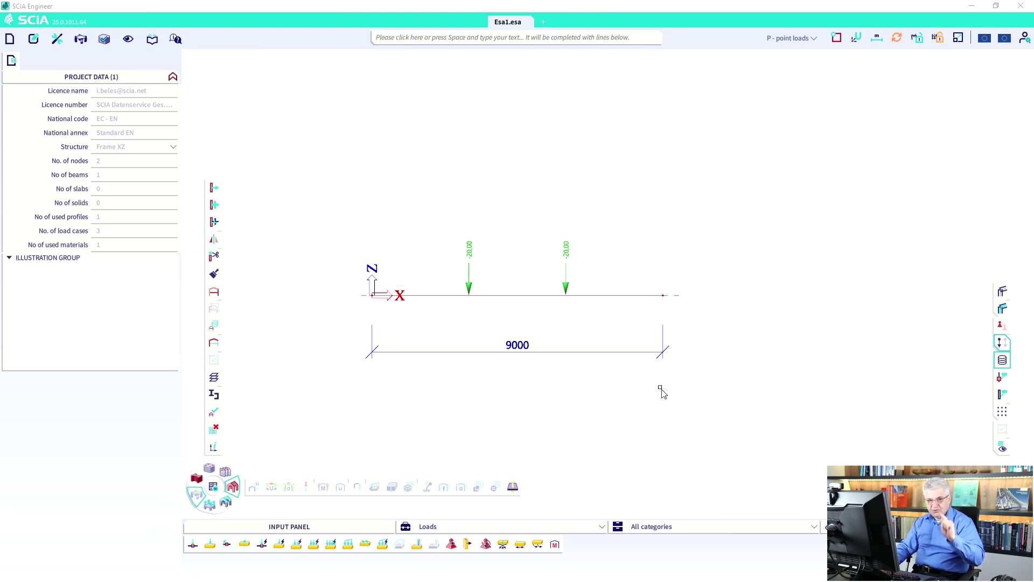
# - Open the advanced solver settings, review the eigenvalue solver types under Dynamics and keep Lanczos
pyautogui.click(63, 40)
pyautogui.moveTo(102, 58)
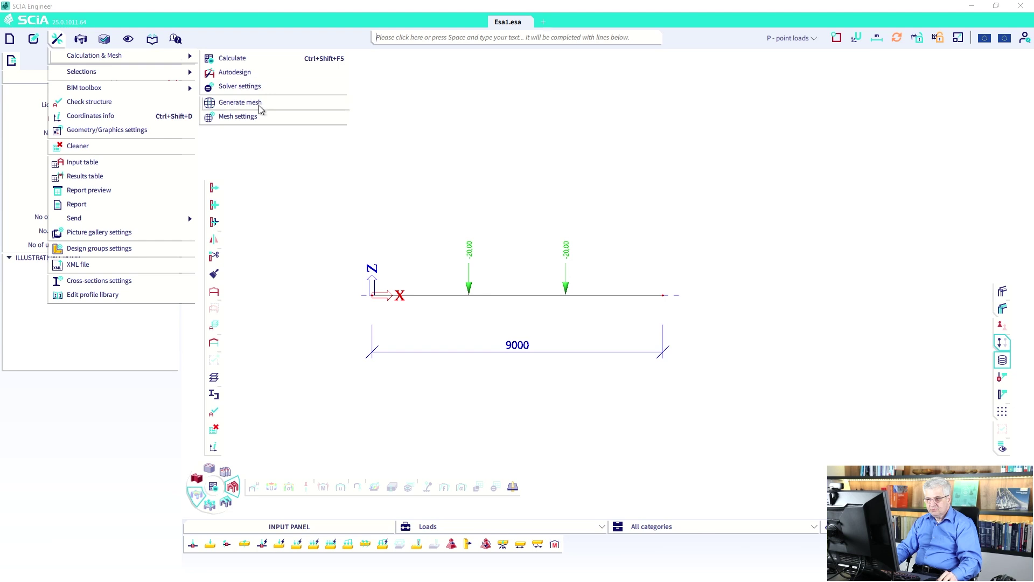
pyautogui.click(249, 90)
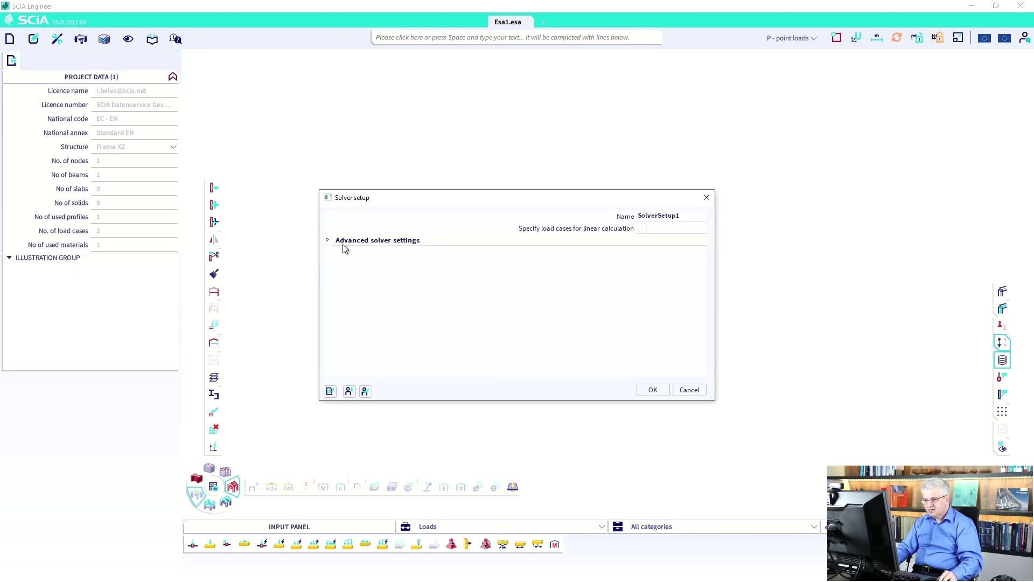
pyautogui.click(328, 240)
pyautogui.scroll(-3, 428, 279)
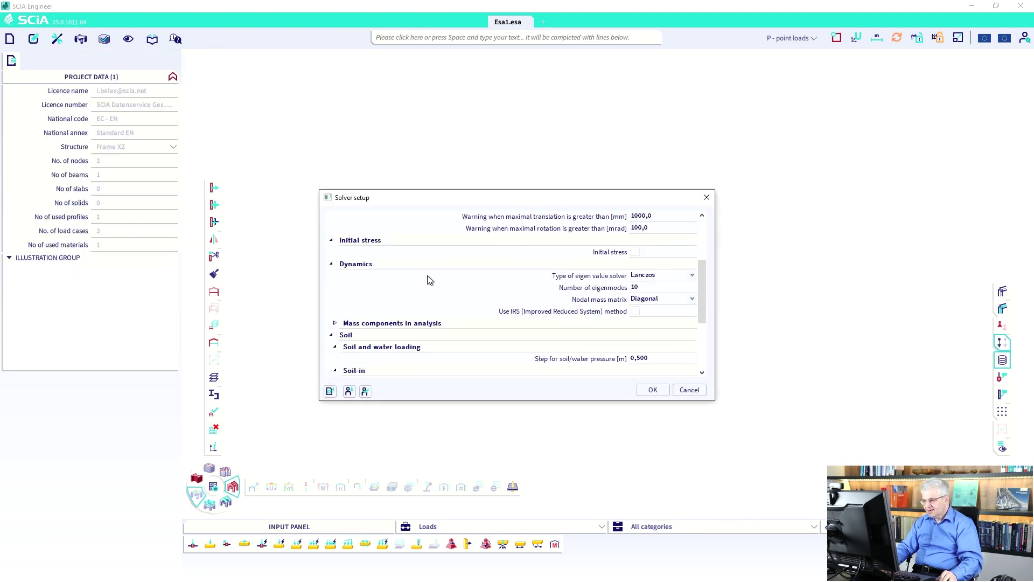
pyautogui.click(653, 278)
pyautogui.click(657, 277)
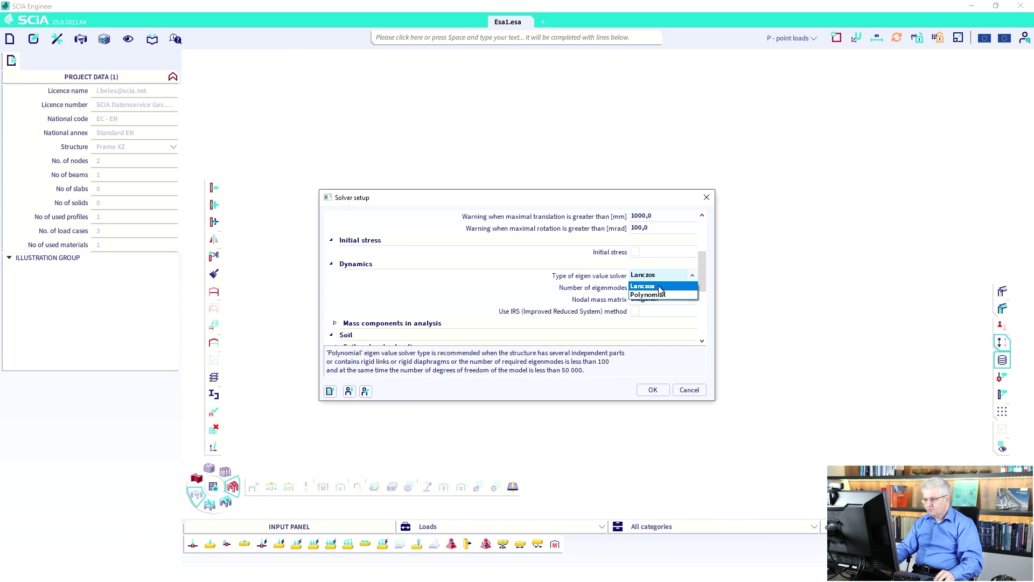
pyautogui.click(659, 286)
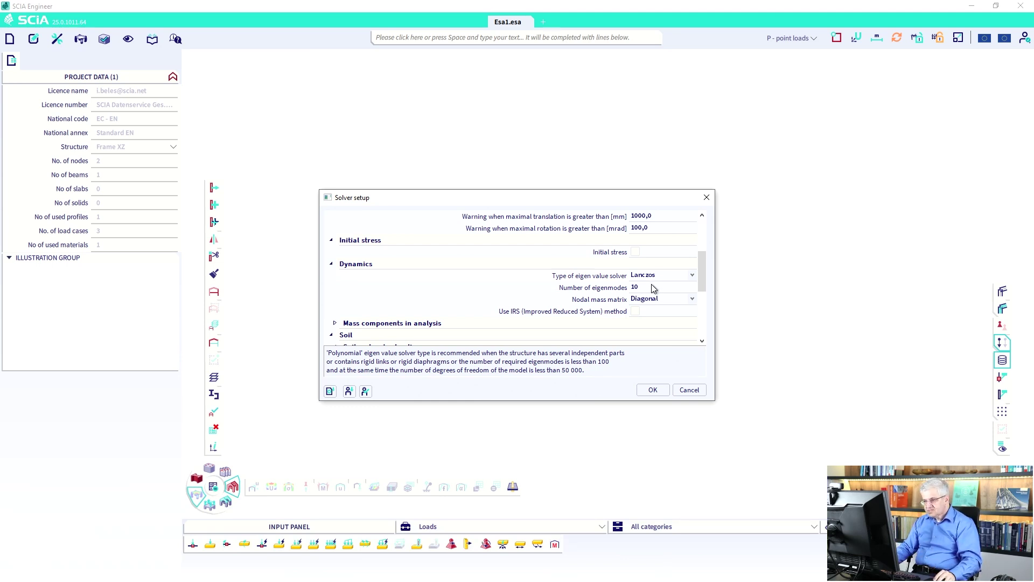
# - Check the number of eigenmodes and the nodal mass matrix options, keep Diagonal and accept the solver setup
pyautogui.click(652, 285)
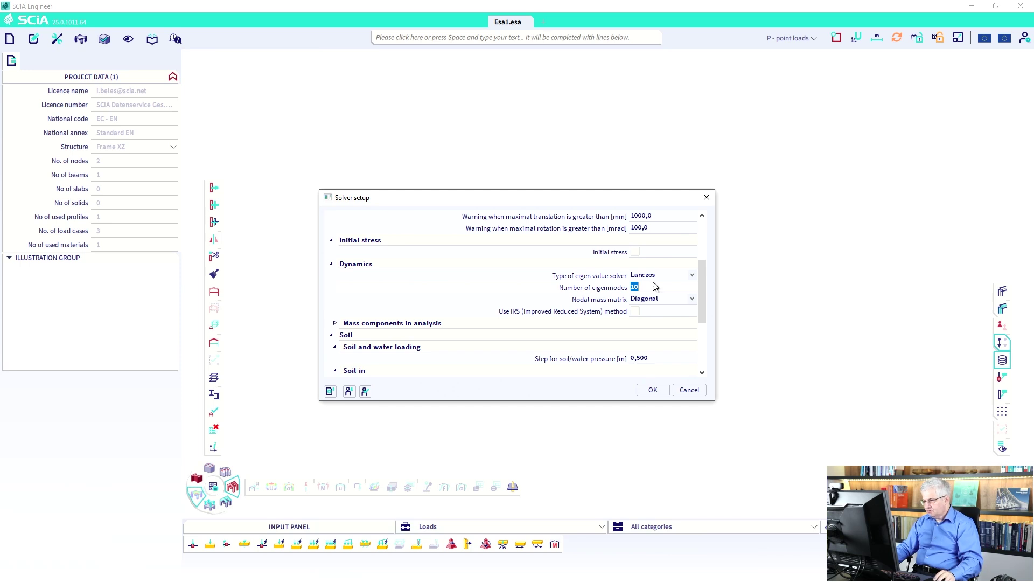
pyautogui.click(658, 299)
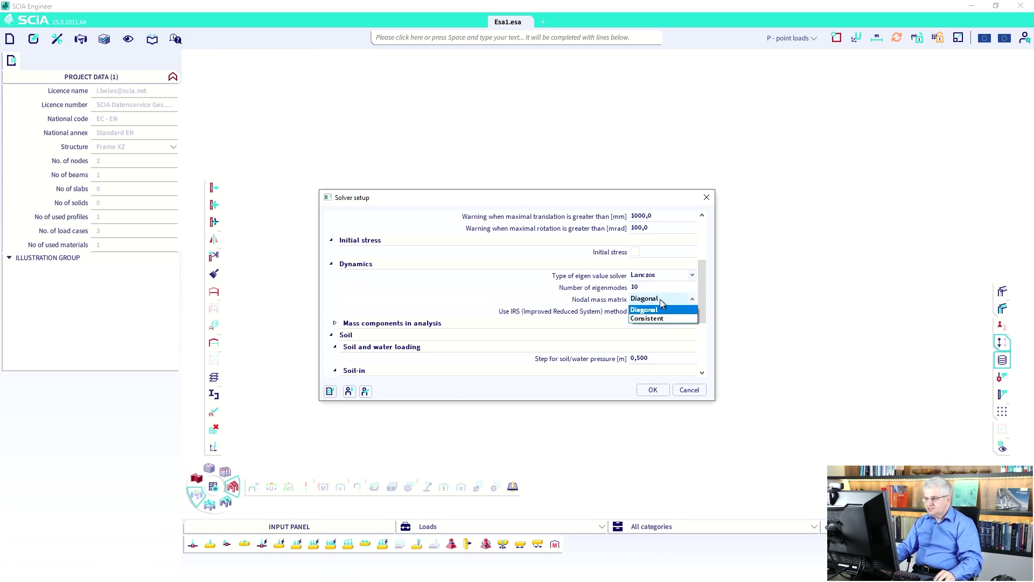
pyautogui.click(663, 300)
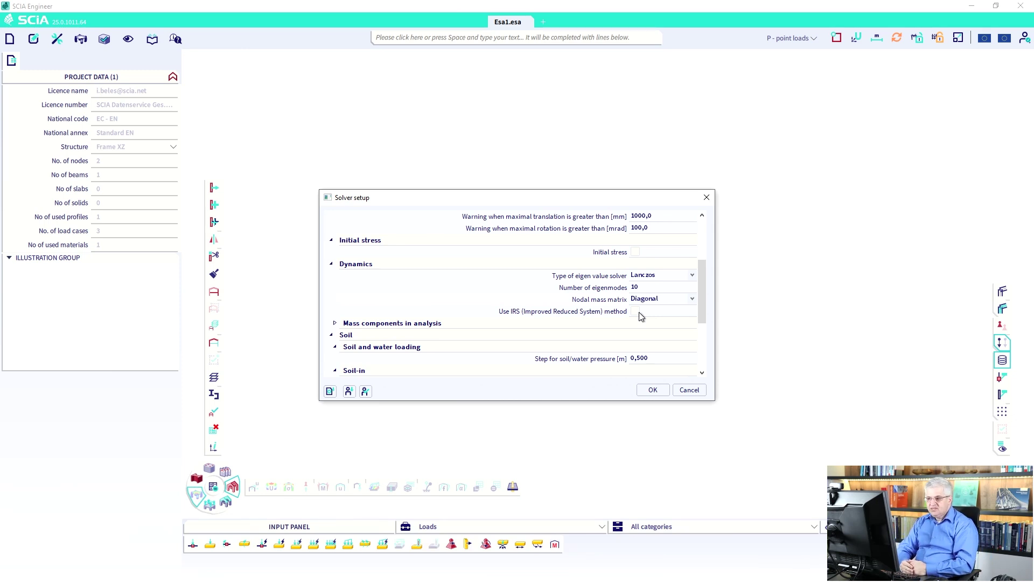
pyautogui.click(651, 300)
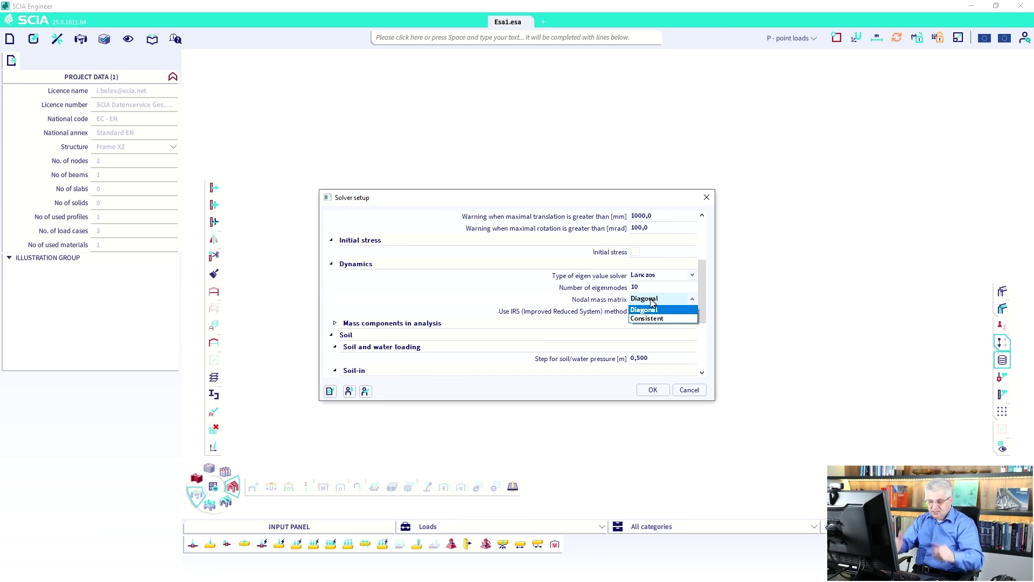
pyautogui.click(658, 299)
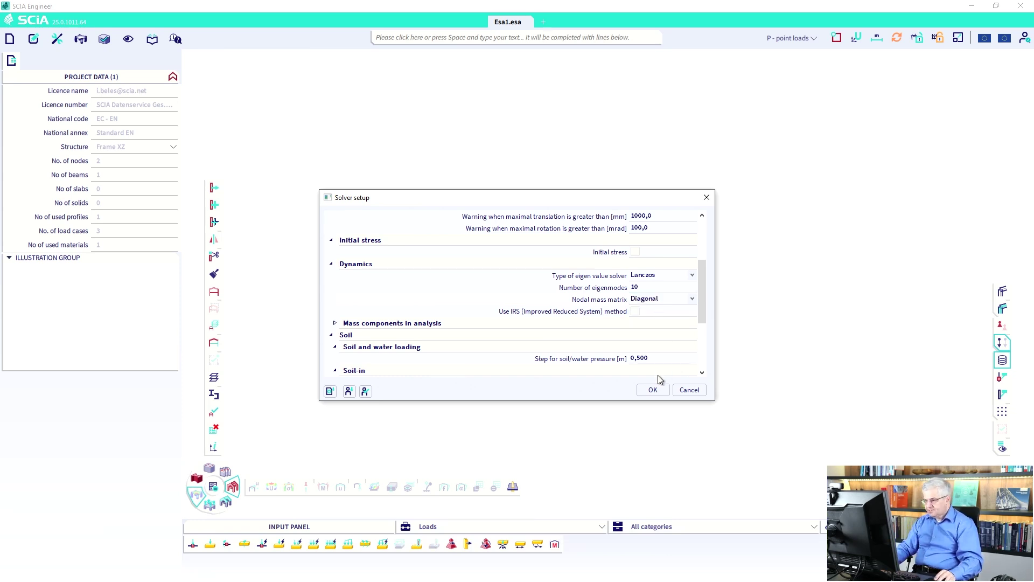
pyautogui.click(656, 389)
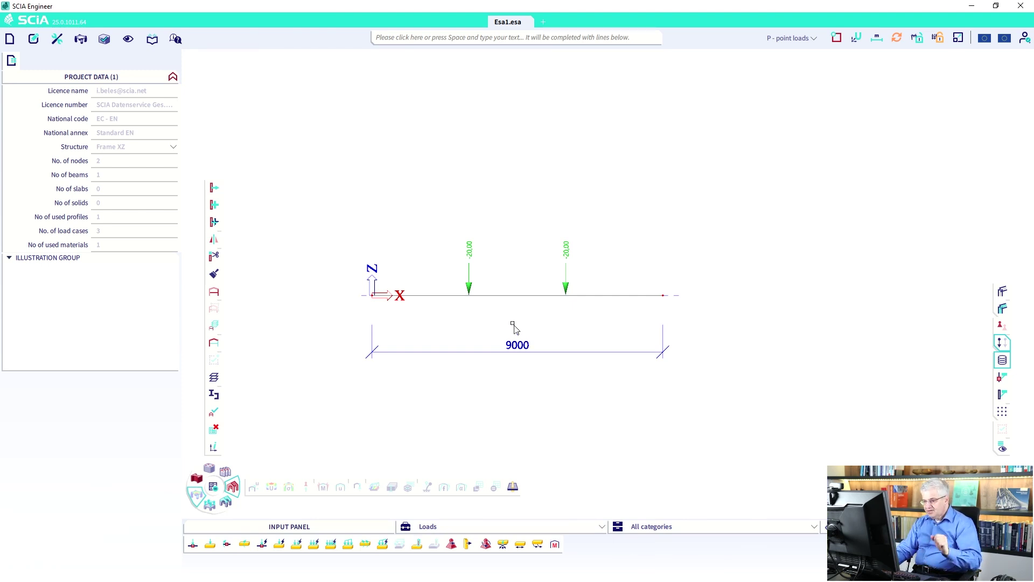
# - Run the FE calculation with linear analysis and modal analysis enabled and close the calculation report
pyautogui.click(214, 486)
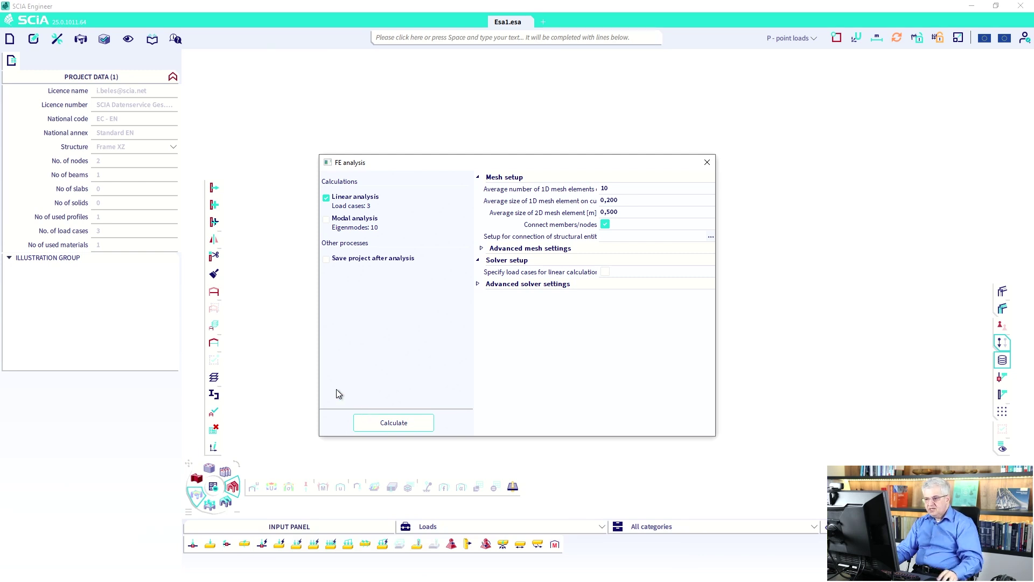
pyautogui.click(327, 221)
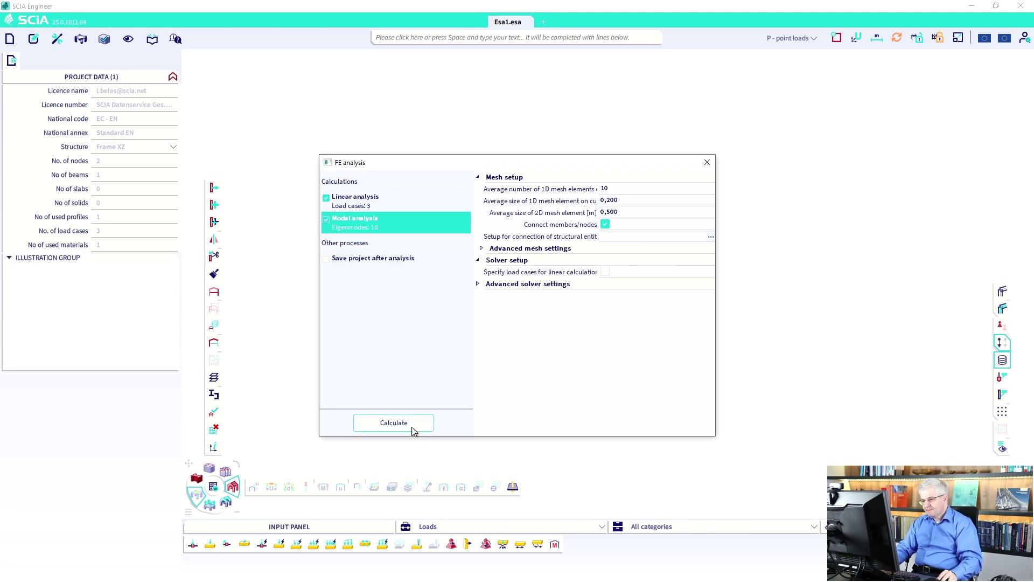
pyautogui.click(394, 423)
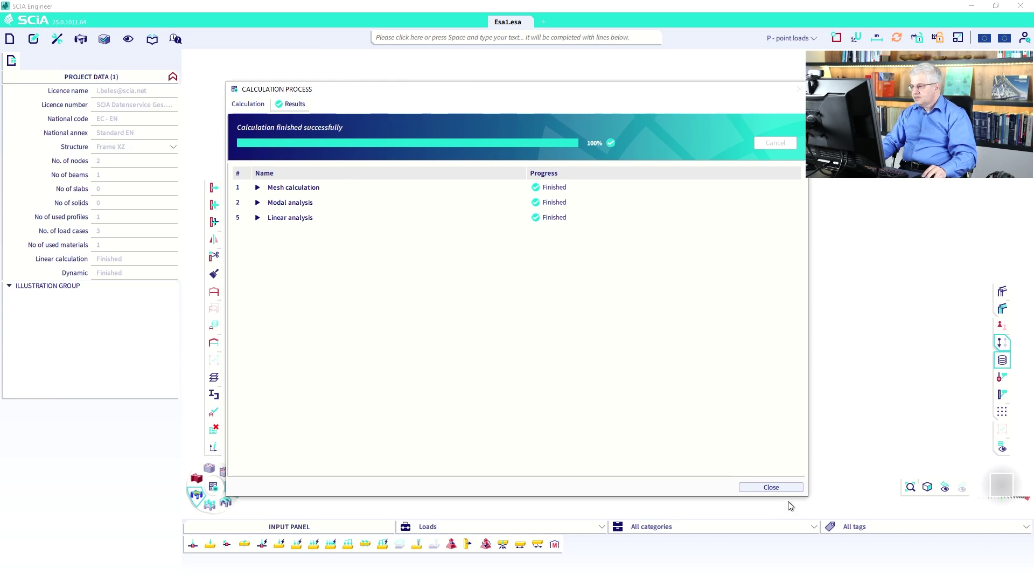
pyautogui.click(792, 488)
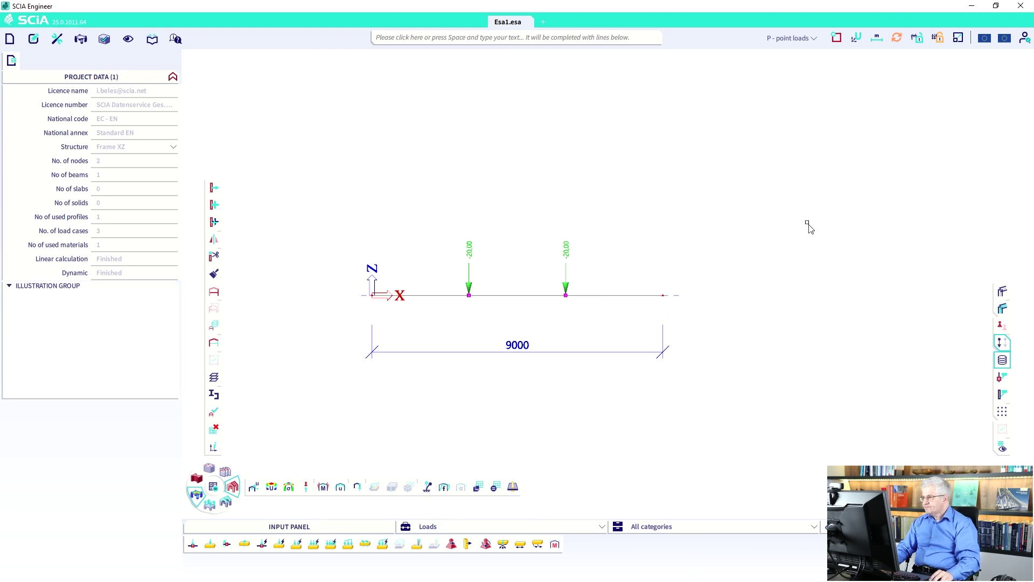
# - Switch the display from load cases to masses and show mass group MG2 - mass from line load on the beam
pyautogui.click(814, 38)
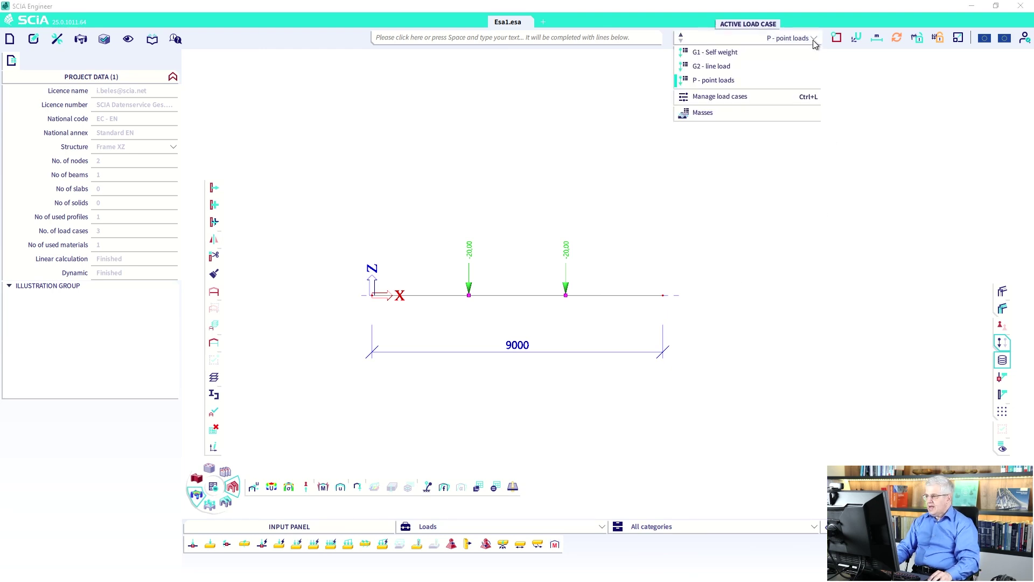
pyautogui.click(472, 297)
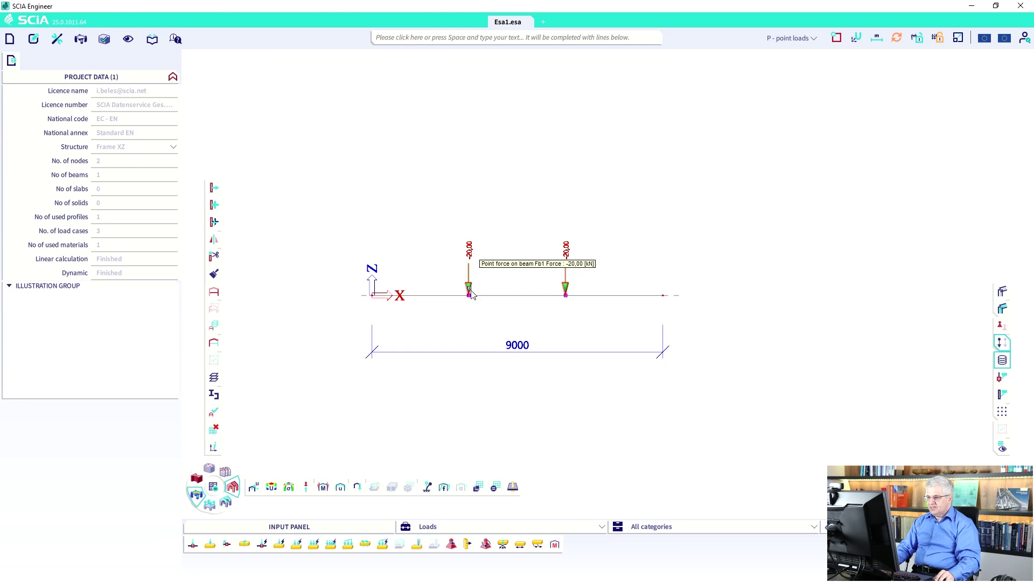
pyautogui.click(809, 45)
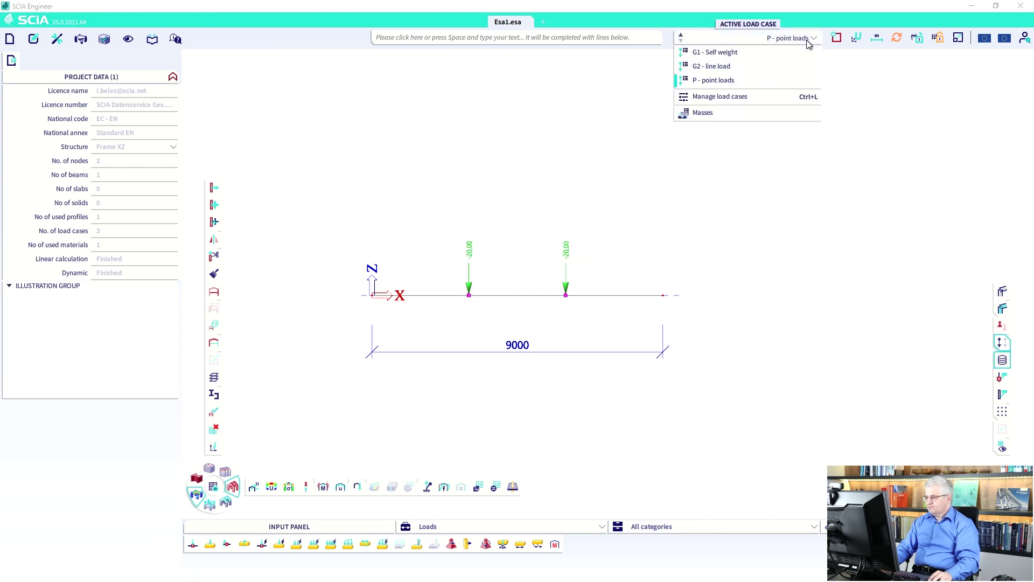
pyautogui.click(706, 113)
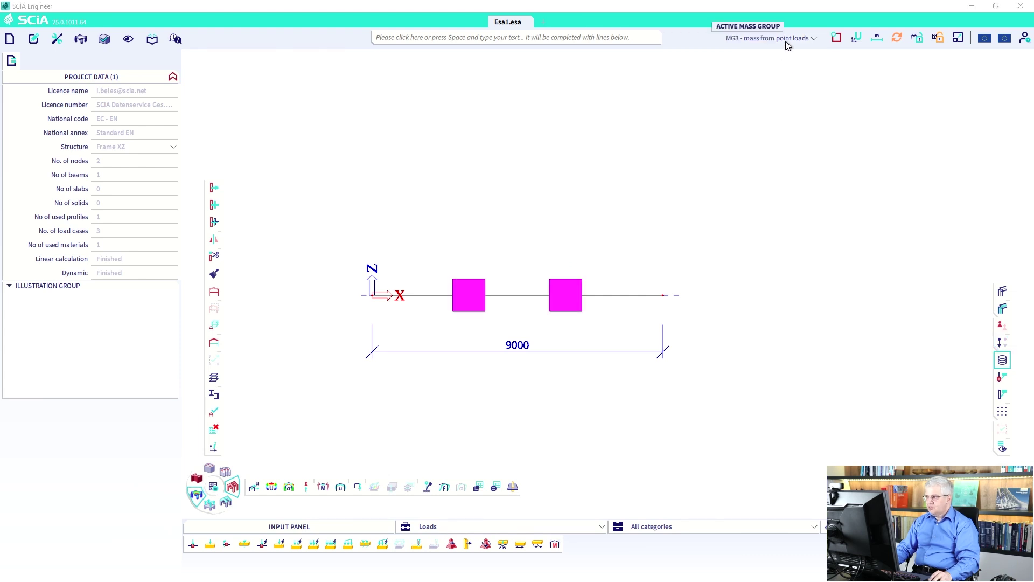
pyautogui.click(785, 39)
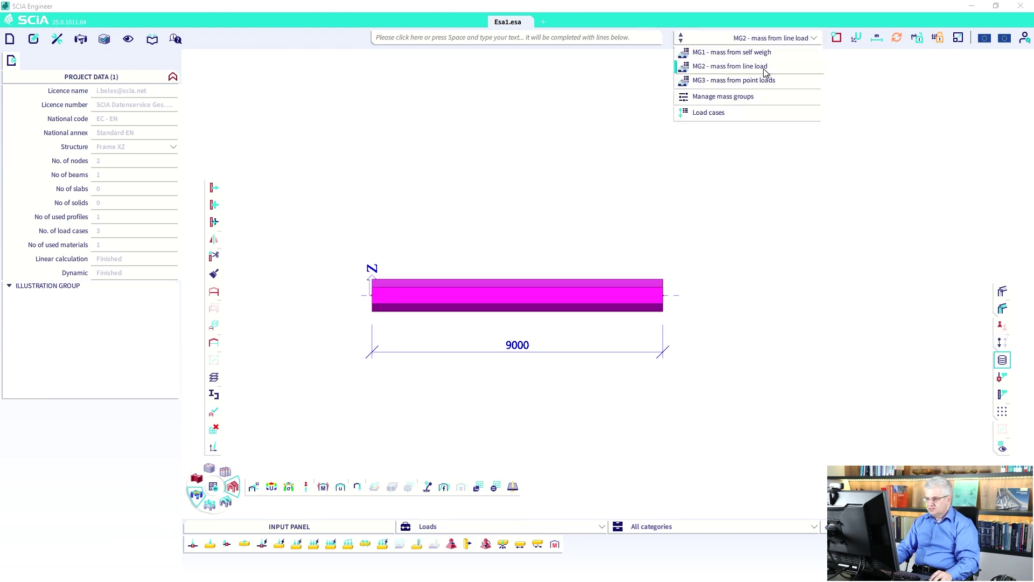
# - Enable the display of mass labels in the view settings and show mass group MG3 - mass from point loads
pyautogui.rightClick(501, 132)
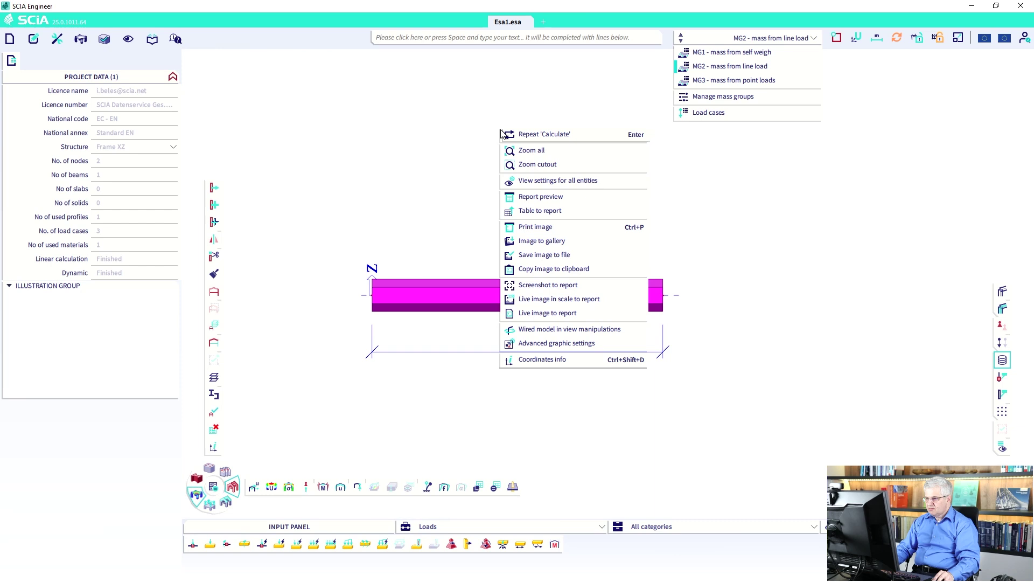
pyautogui.click(527, 181)
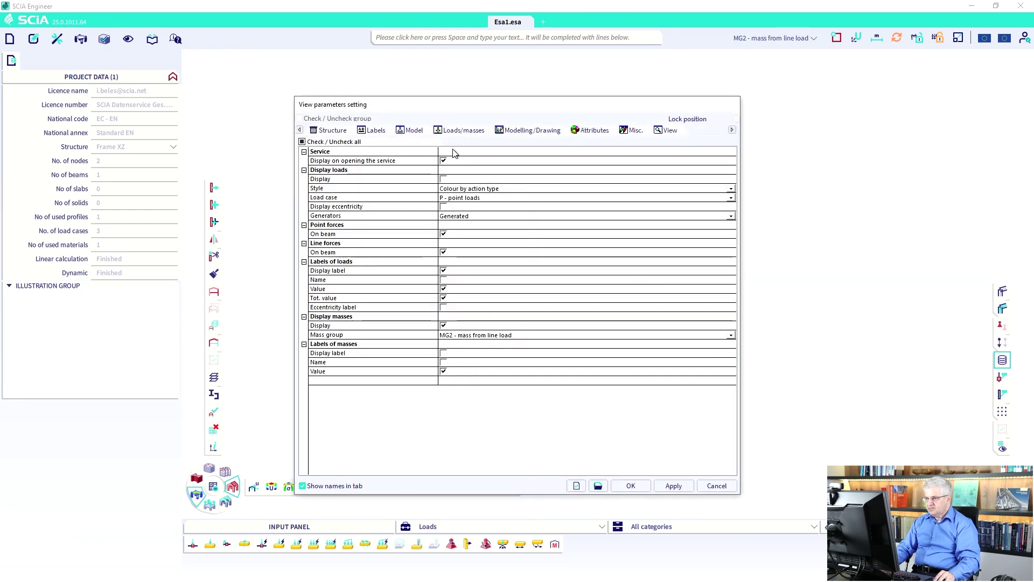
pyautogui.click(444, 353)
pyautogui.click(674, 486)
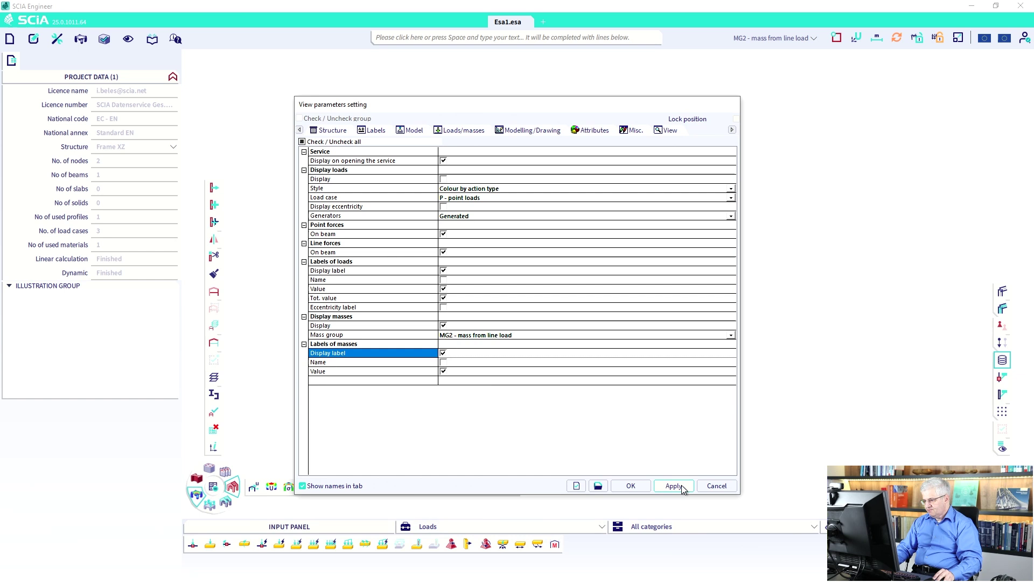
pyautogui.click(631, 486)
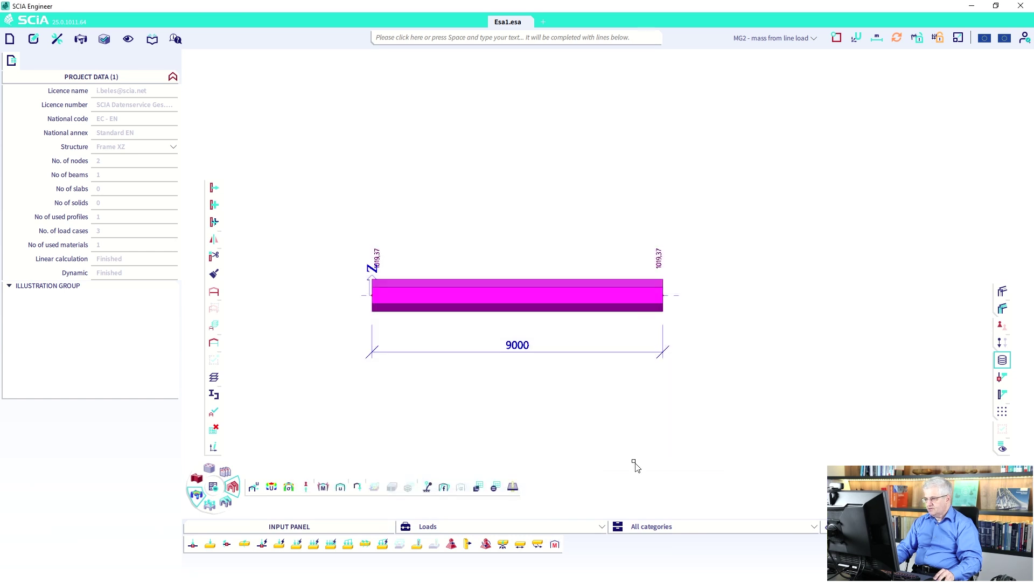
pyautogui.click(763, 42)
pyautogui.click(744, 80)
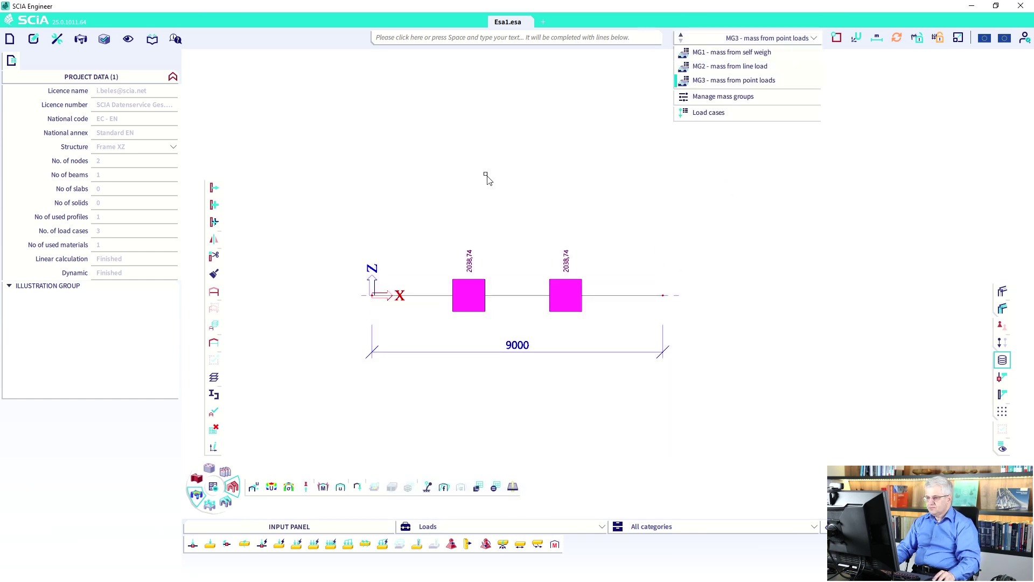
# - Turn off the display of masses in the view settings and switch the display from mass groups back to load cases
pyautogui.rightClick(489, 173)
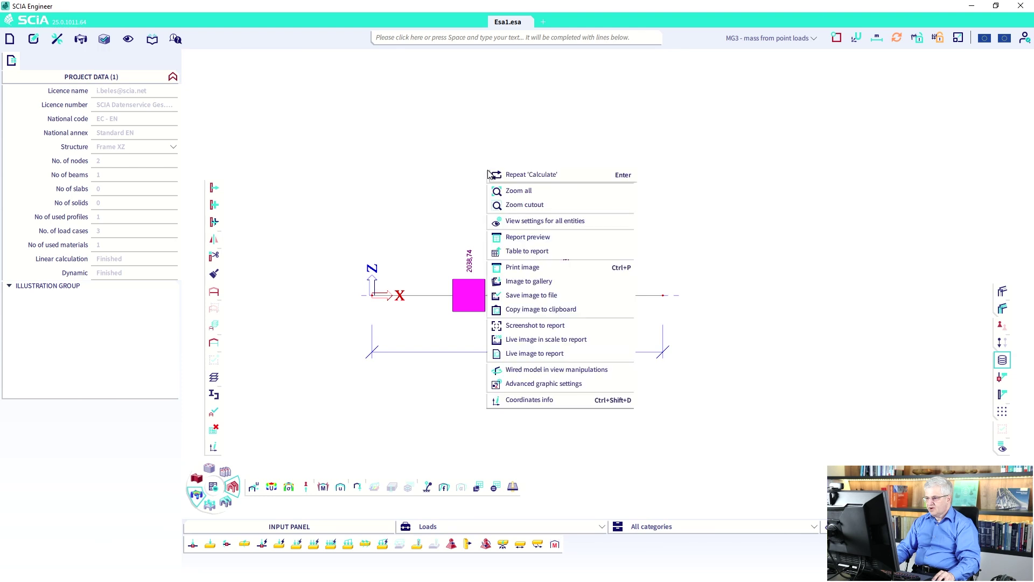
pyautogui.click(511, 222)
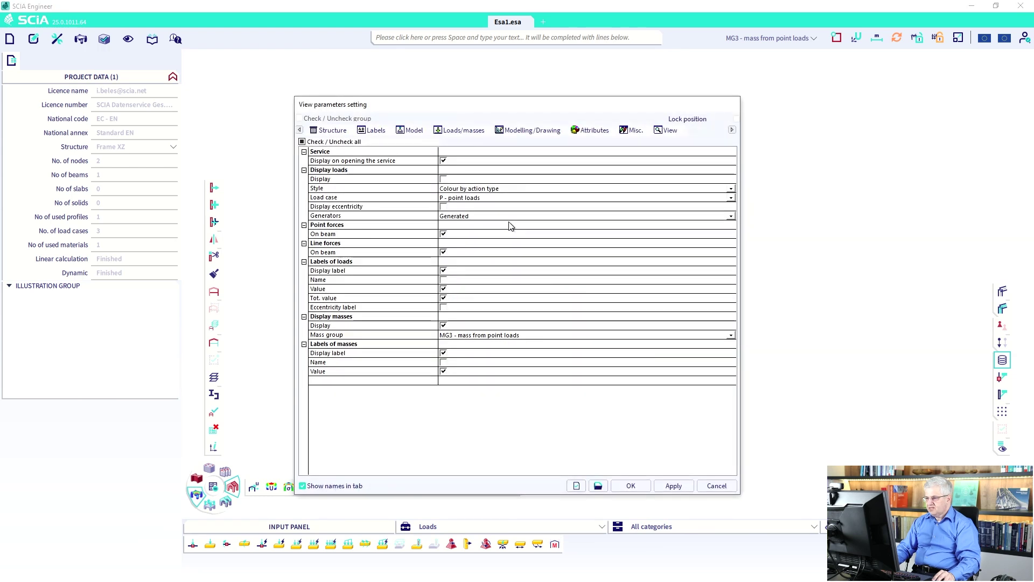
pyautogui.click(444, 327)
pyautogui.click(631, 486)
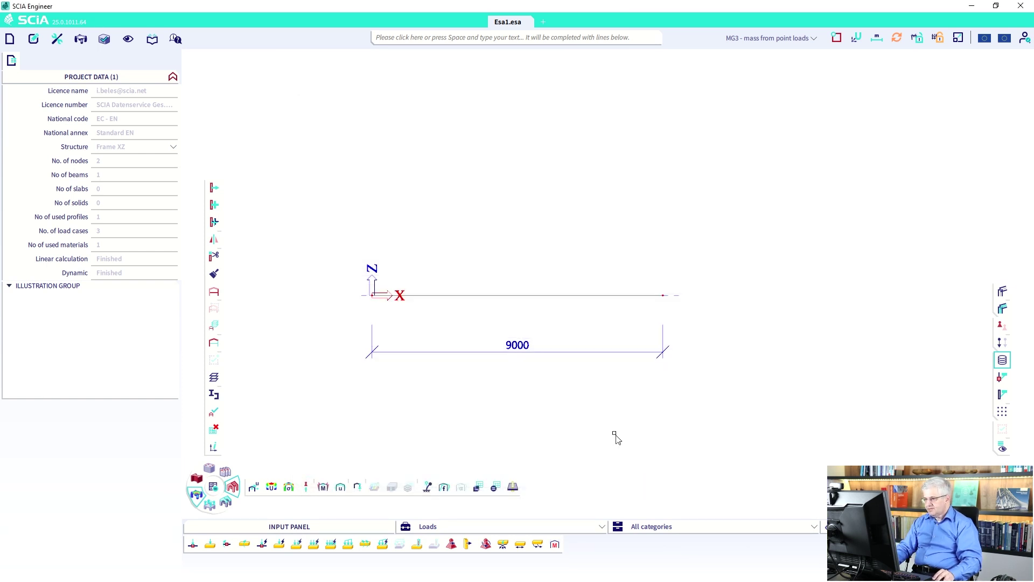
pyautogui.click(769, 39)
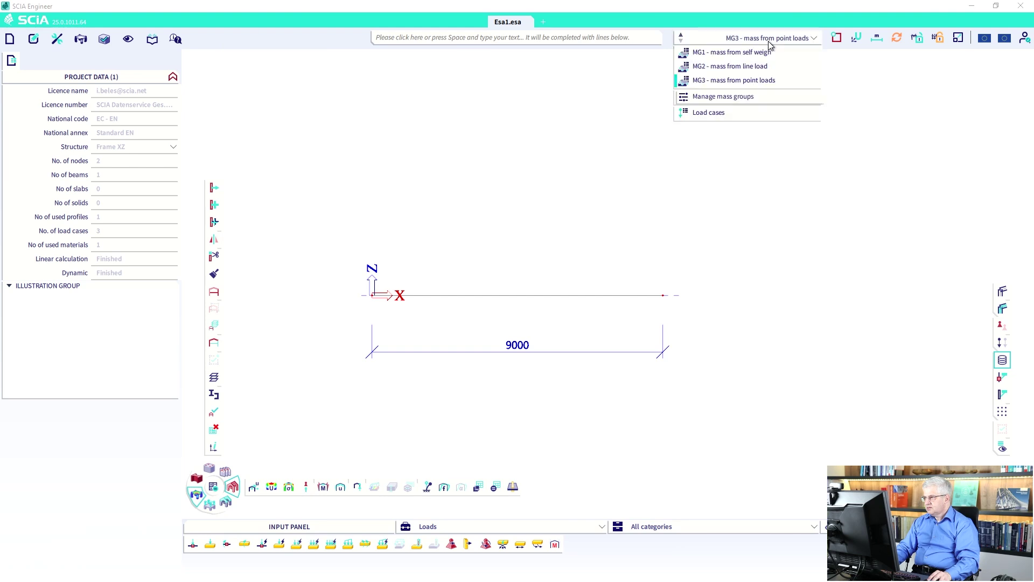
pyautogui.click(746, 111)
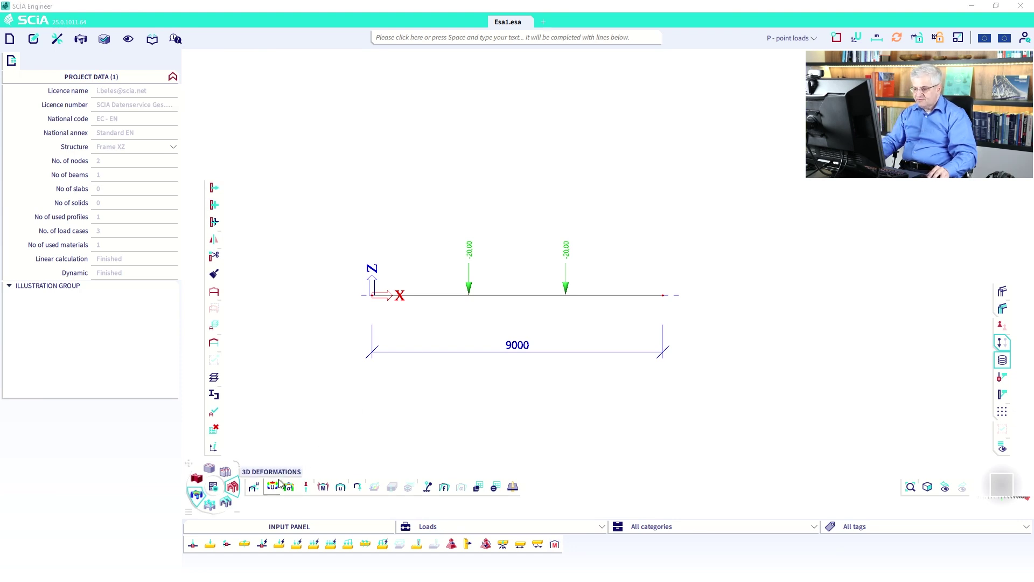
# - Open the Eigen frequencies report preview, enlarge it to examine the frequencies of both mass combinations, and close it
pyautogui.click(444, 487)
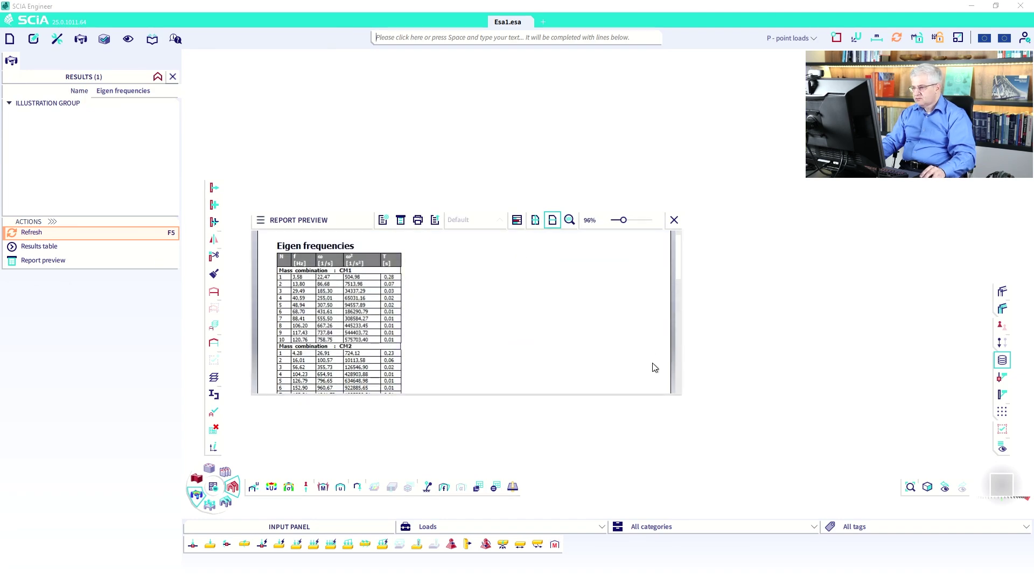
pyautogui.moveTo(681, 396); pyautogui.dragTo(887, 515)
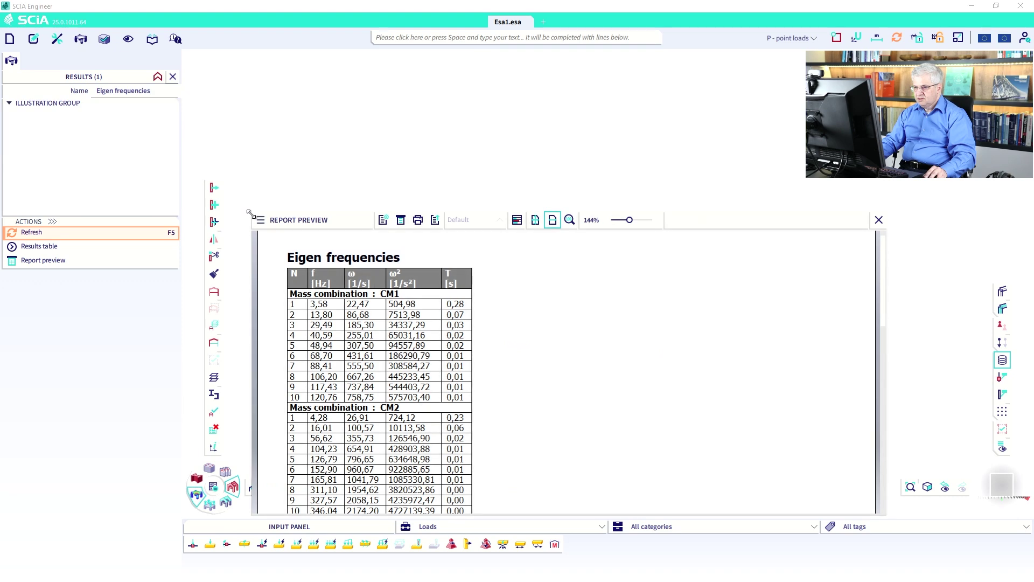
pyautogui.moveTo(252, 215); pyautogui.dragTo(205, 84)
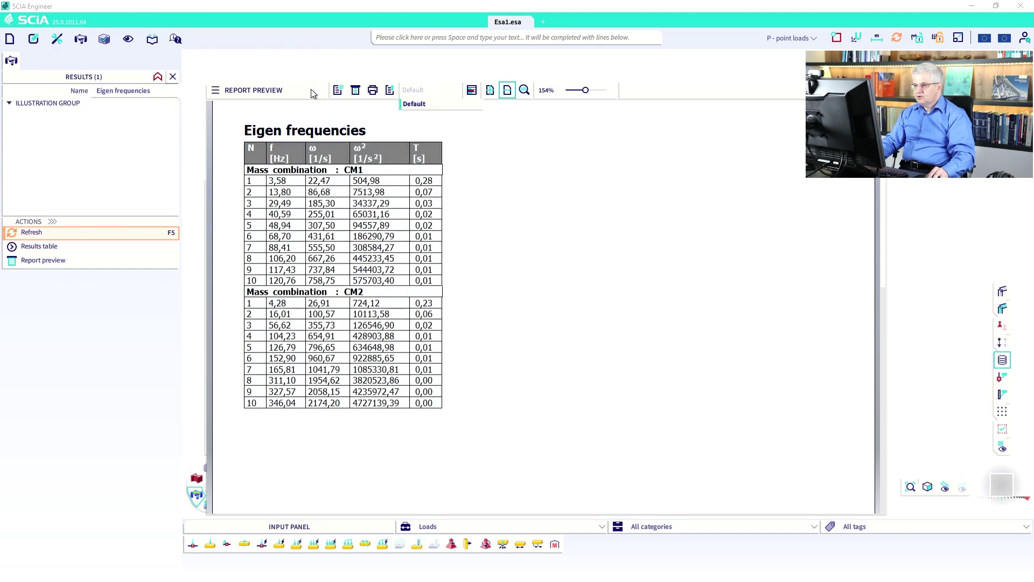
pyautogui.moveTo(305, 95); pyautogui.dragTo(262, 107)
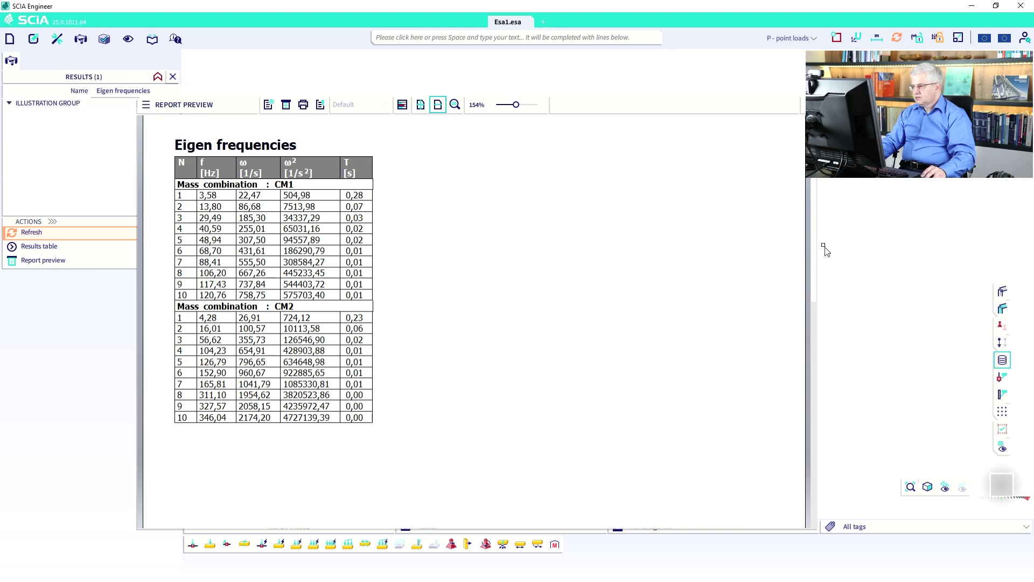
pyautogui.moveTo(818, 242); pyautogui.dragTo(756, 231)
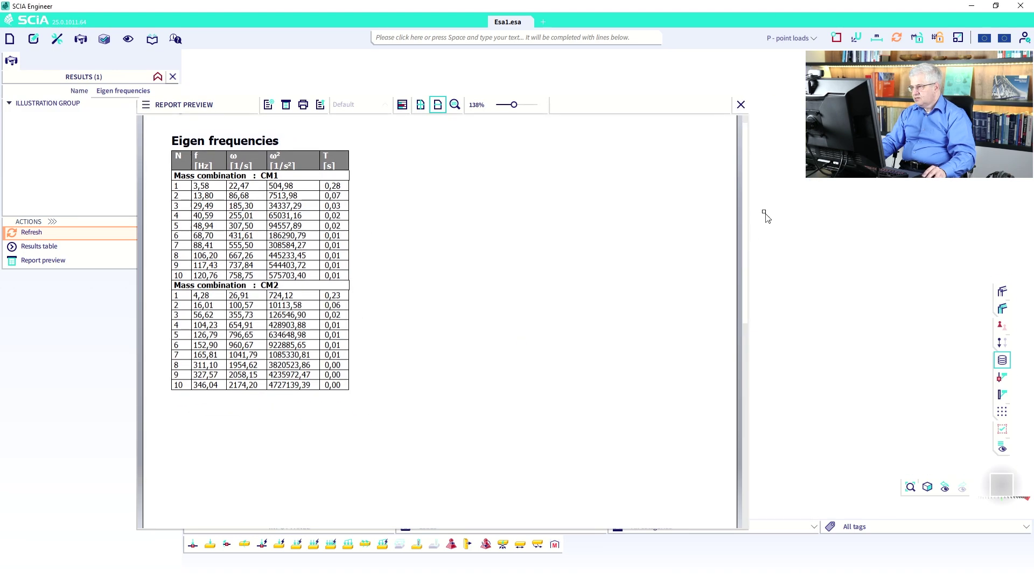
pyautogui.click(746, 108)
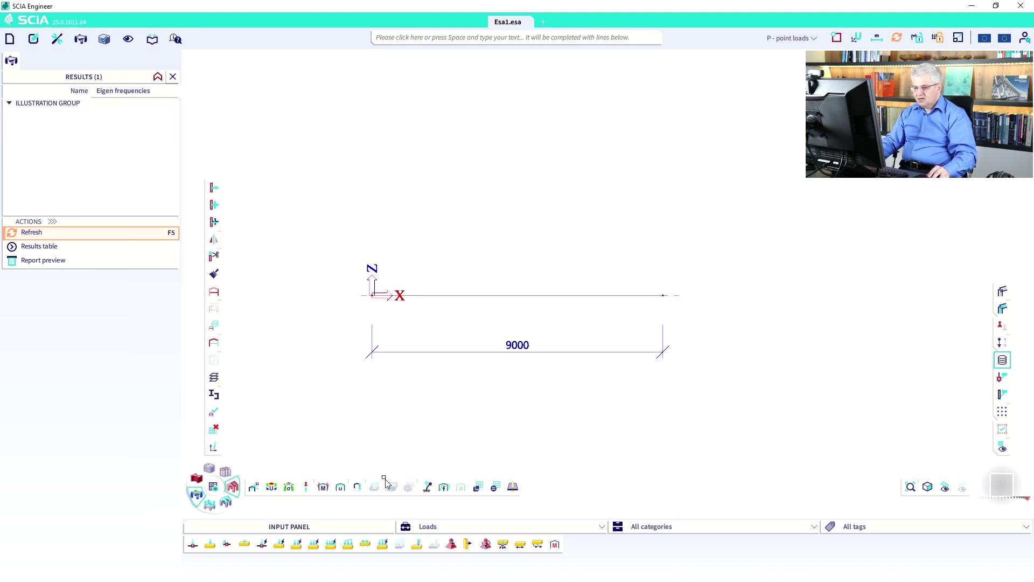
# - Show the 3D displacement results for mass combination CM1/1 - 3,58
pyautogui.click(275, 486)
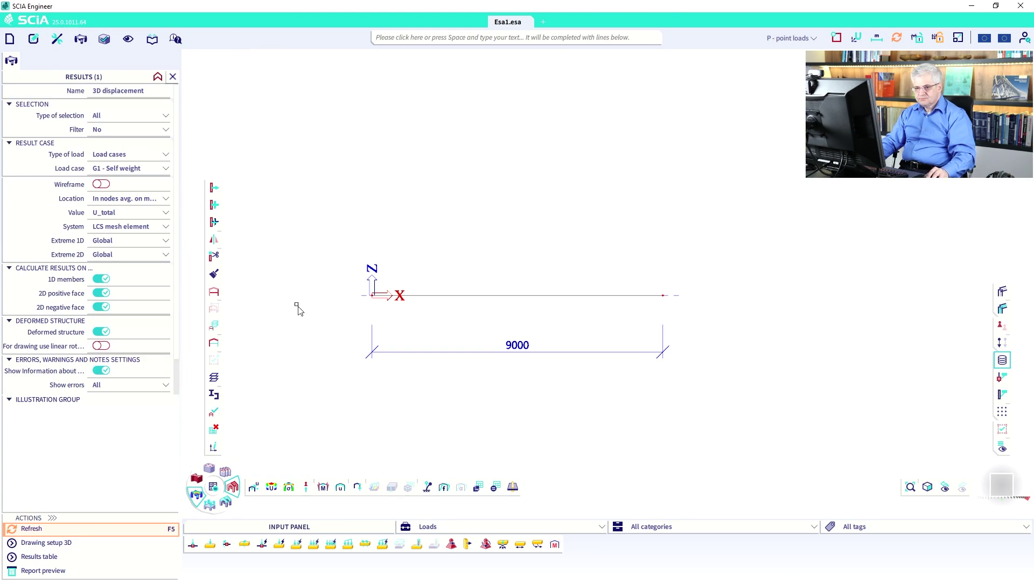
pyautogui.click(137, 156)
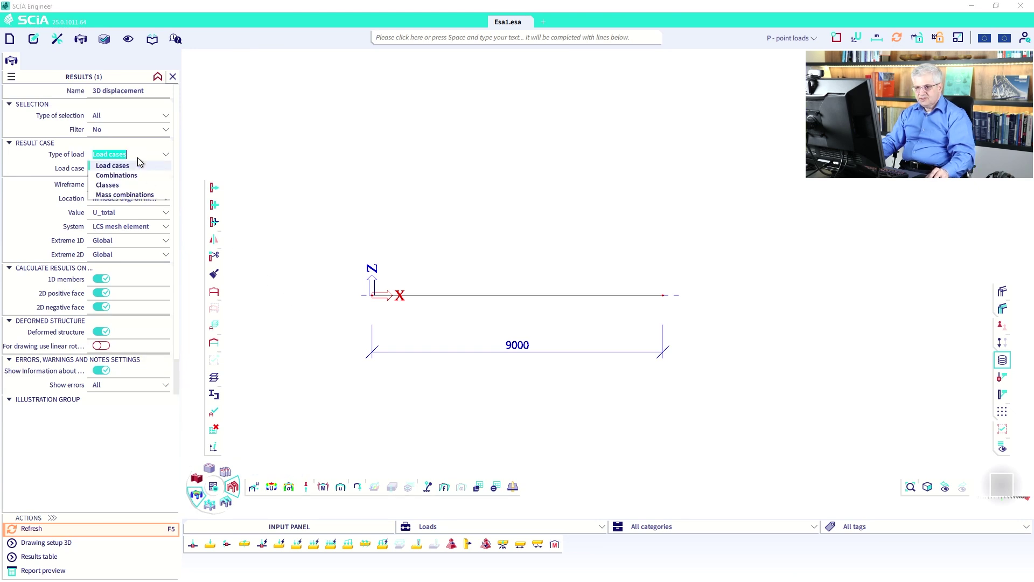
pyautogui.click(139, 194)
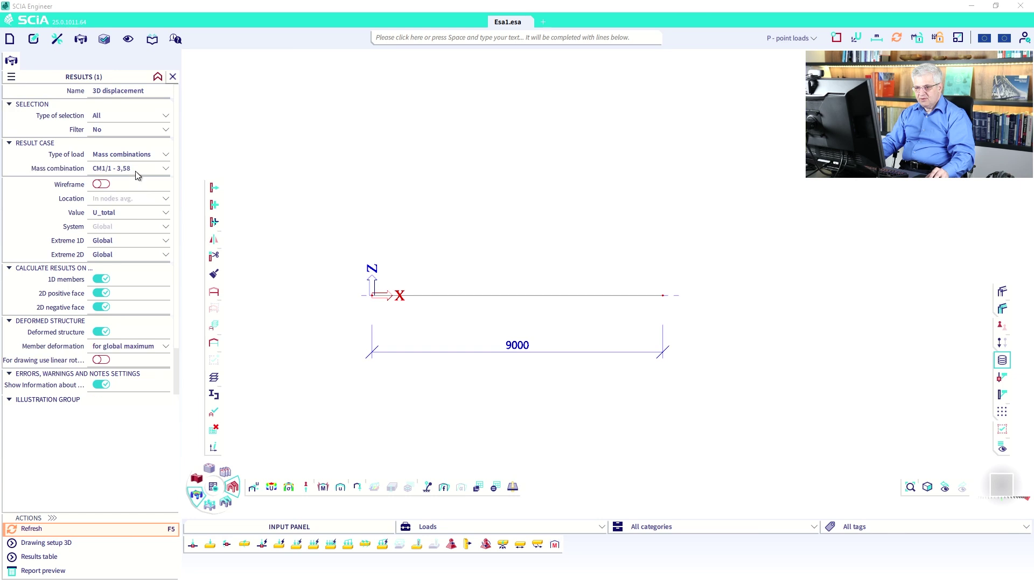
pyautogui.click(136, 170)
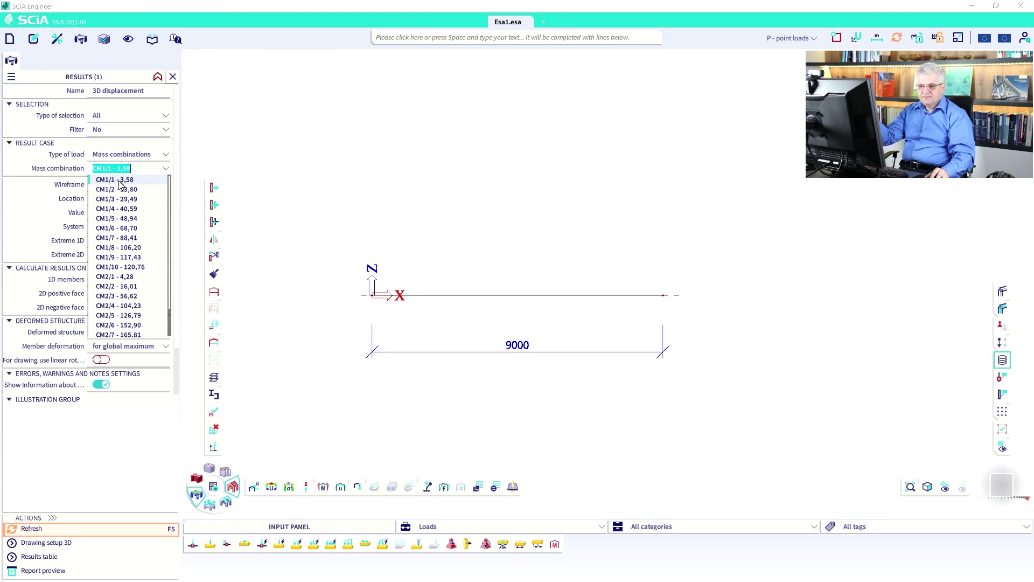
pyautogui.click(136, 182)
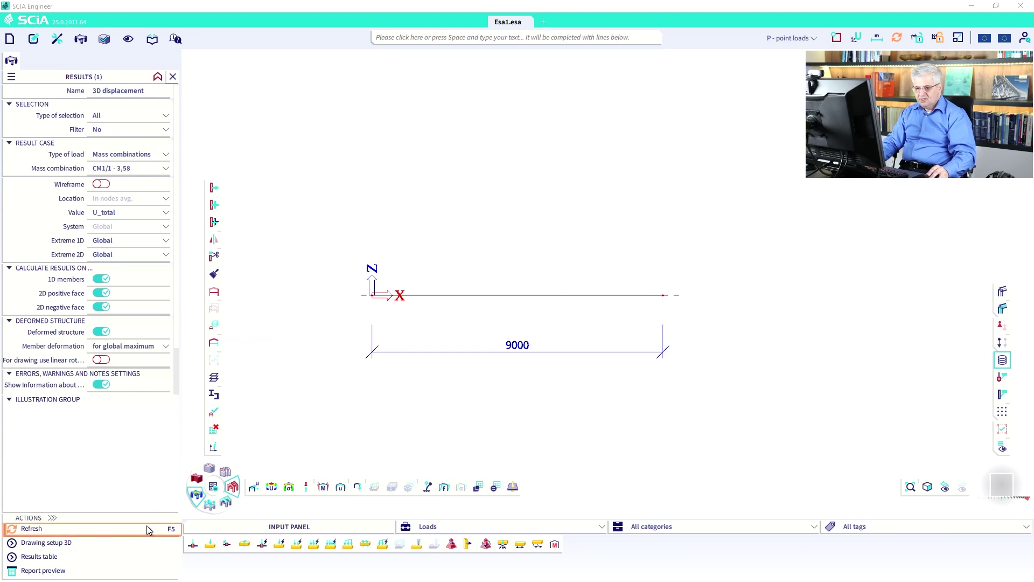
pyautogui.click(53, 528)
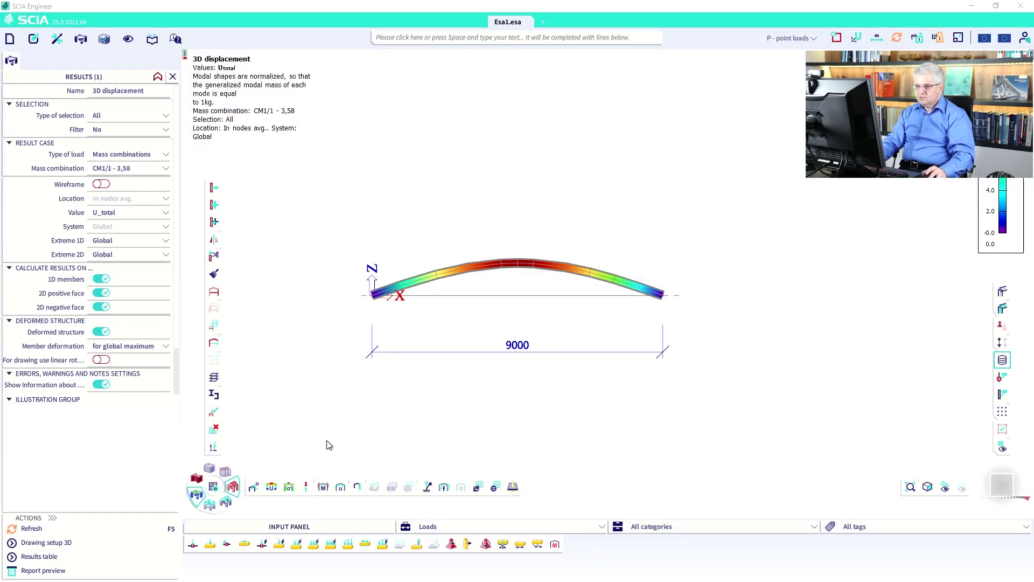
# - Display the 3D displacement mode shapes for mass combinations CM2/1 - 4,28 and CM2/2 - 16,01
pyautogui.click(127, 171)
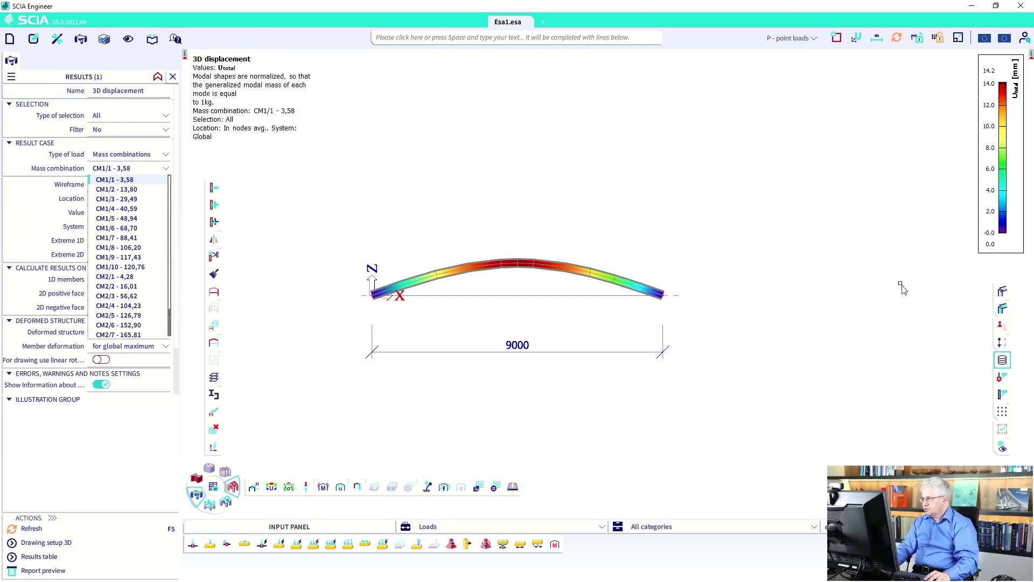
pyautogui.click(121, 277)
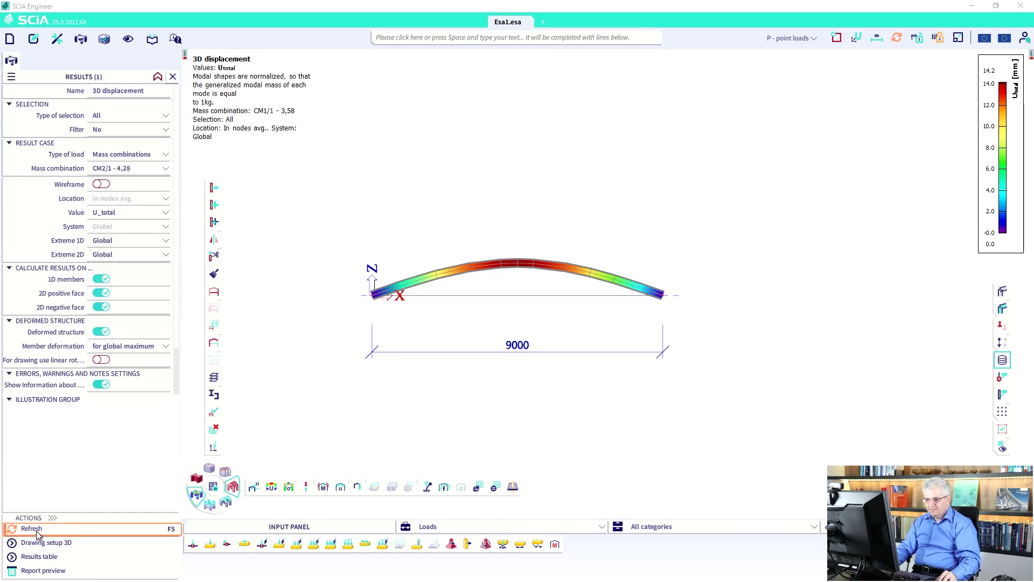
pyautogui.click(116, 170)
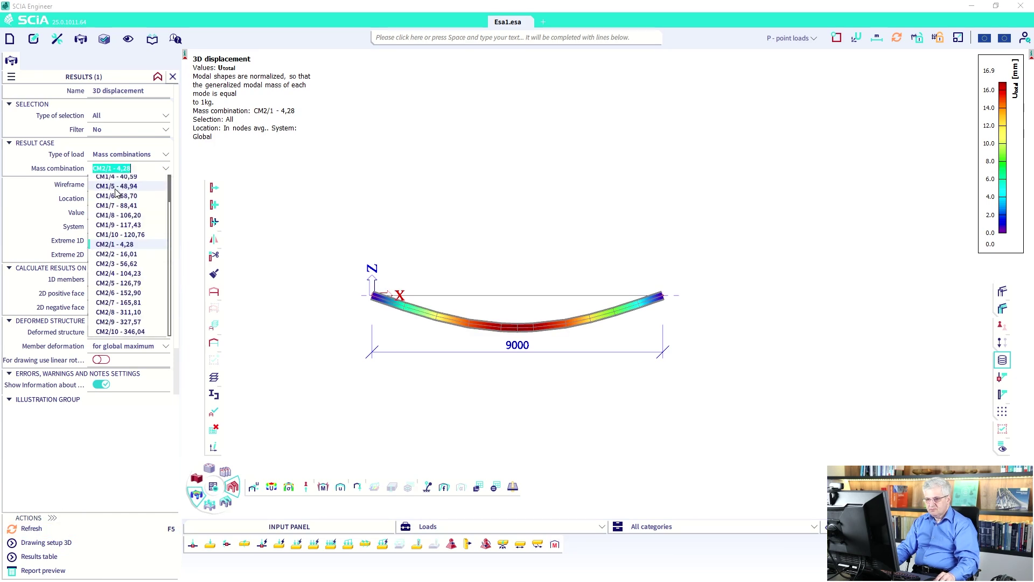
pyautogui.click(115, 254)
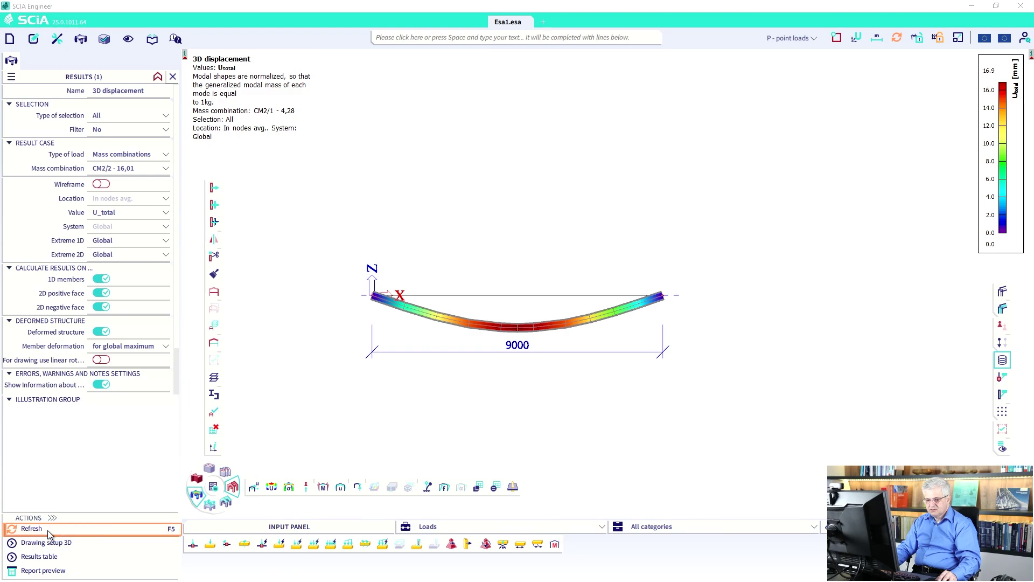
pyautogui.click(49, 531)
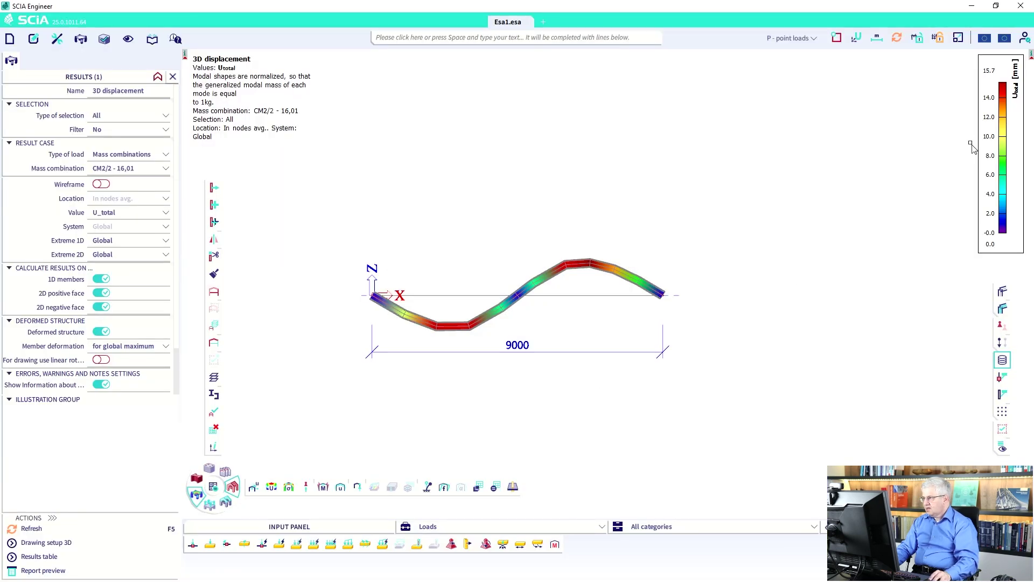
pyautogui.hotkey('ctrl', 'shift', '3')
pyautogui.moveTo(990, 60)
pyautogui.mouseDown()
pyautogui.moveTo(1009, 52)
pyautogui.moveTo(1028, 97)
pyautogui.moveTo(991, 59)
pyautogui.moveTo(1005, 51)
pyautogui.mouseUp()
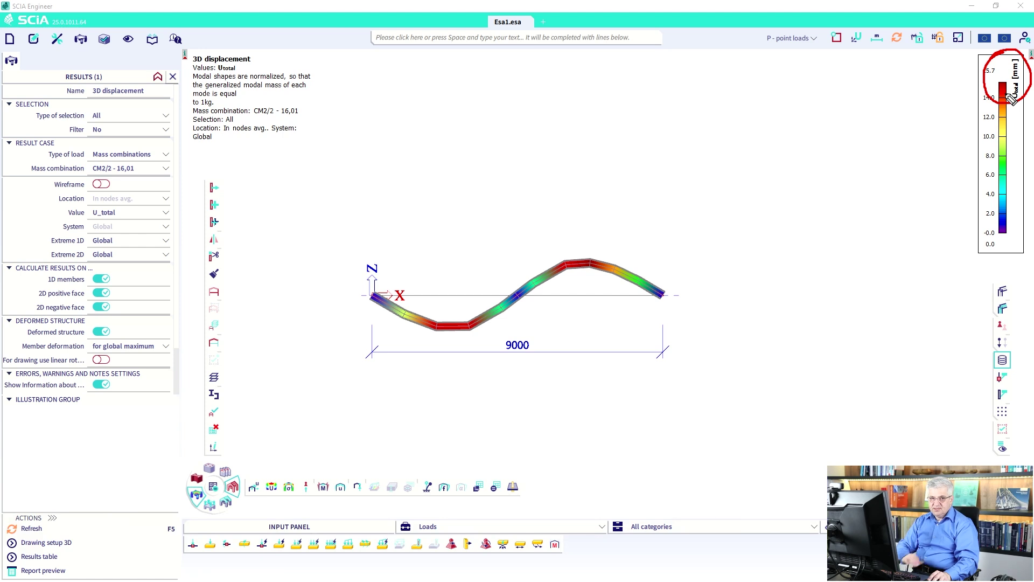
pyautogui.press('Escape')
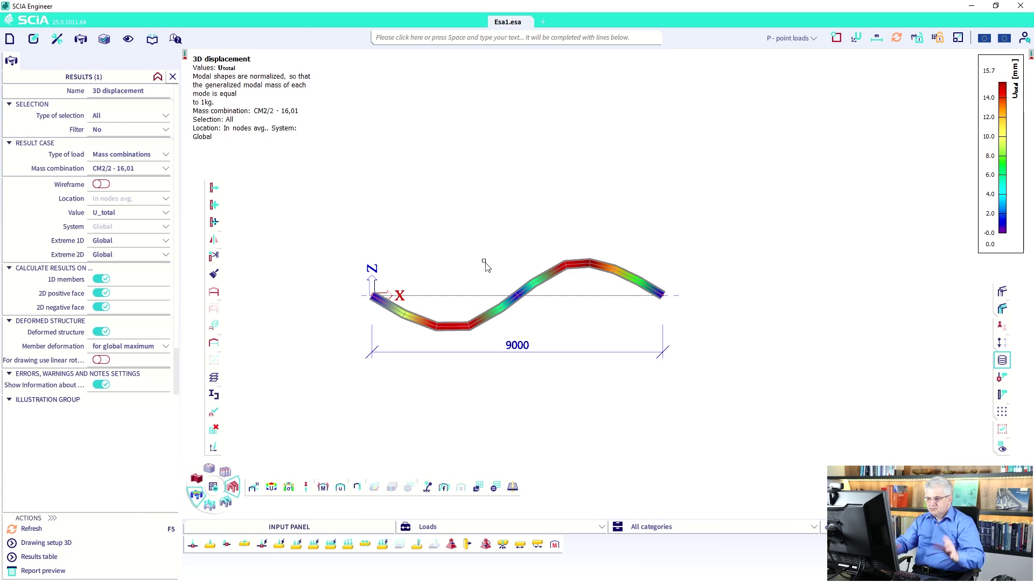
# - Display the 1D deformations for mass combination CM1/1 - 3,58 with the display of units turned off
pyautogui.moveTo(512, 254); pyautogui.dragTo(527, 243, button='middle')
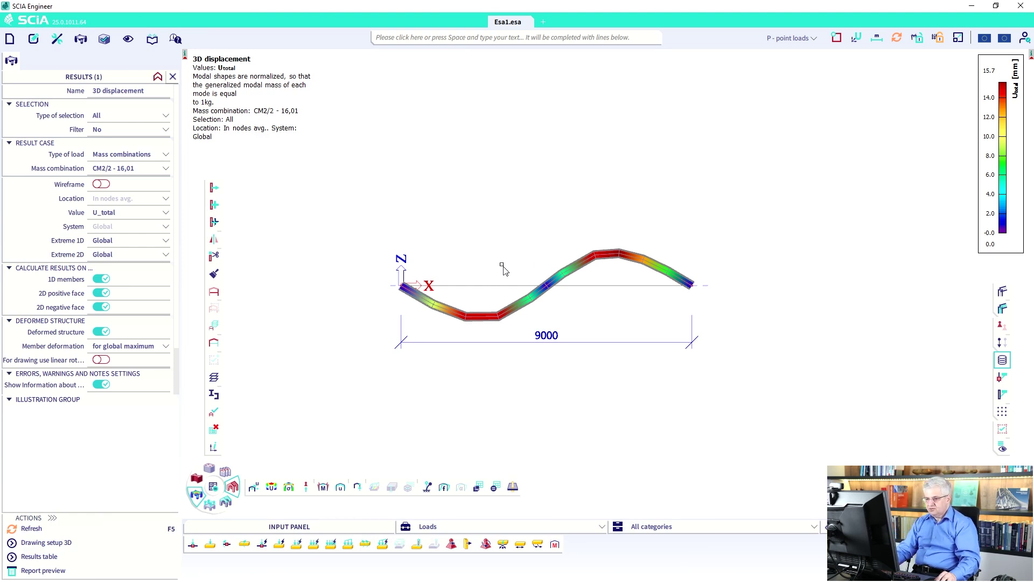
pyautogui.moveTo(346, 495)
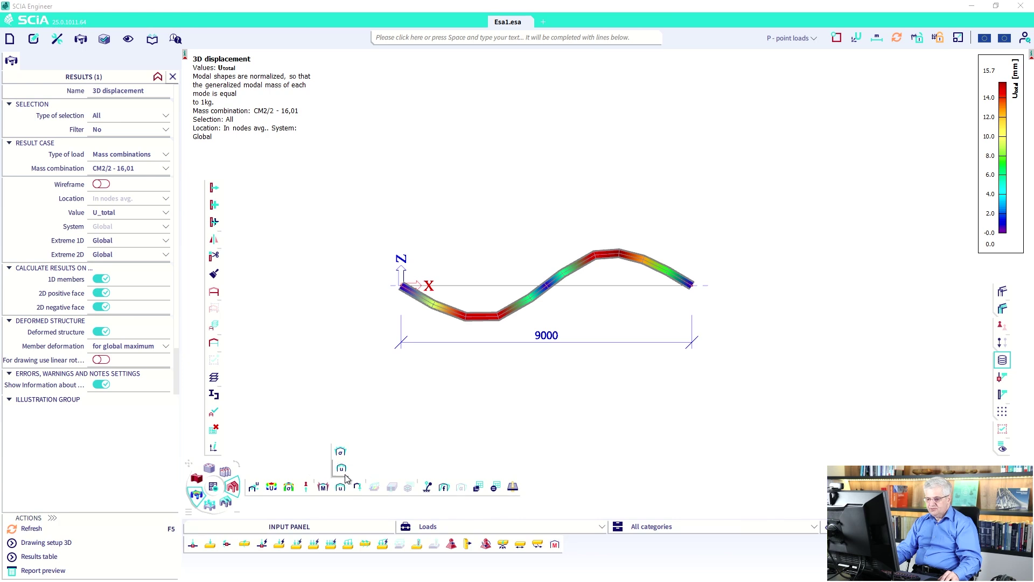
pyautogui.click(343, 471)
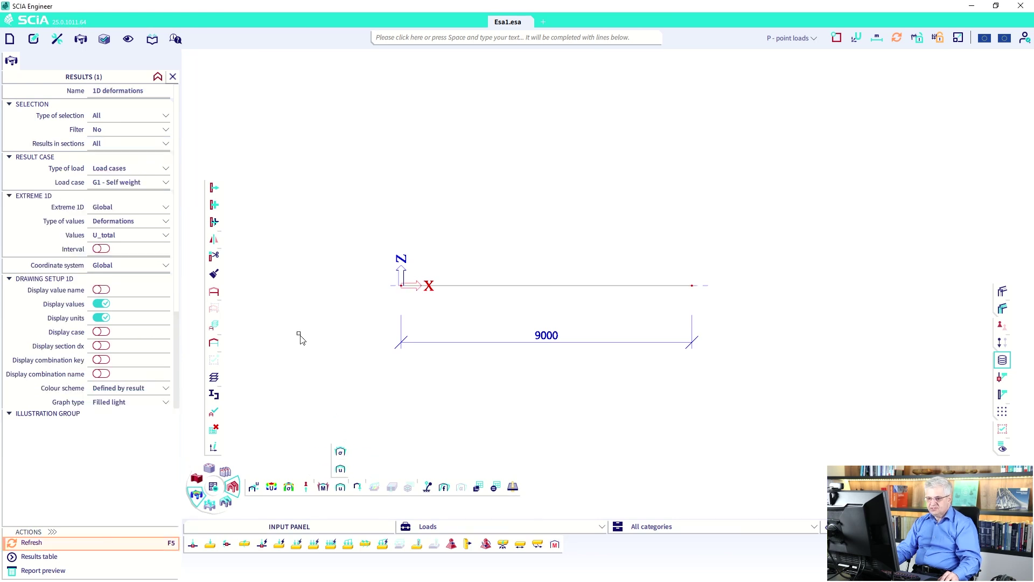
pyautogui.click(103, 318)
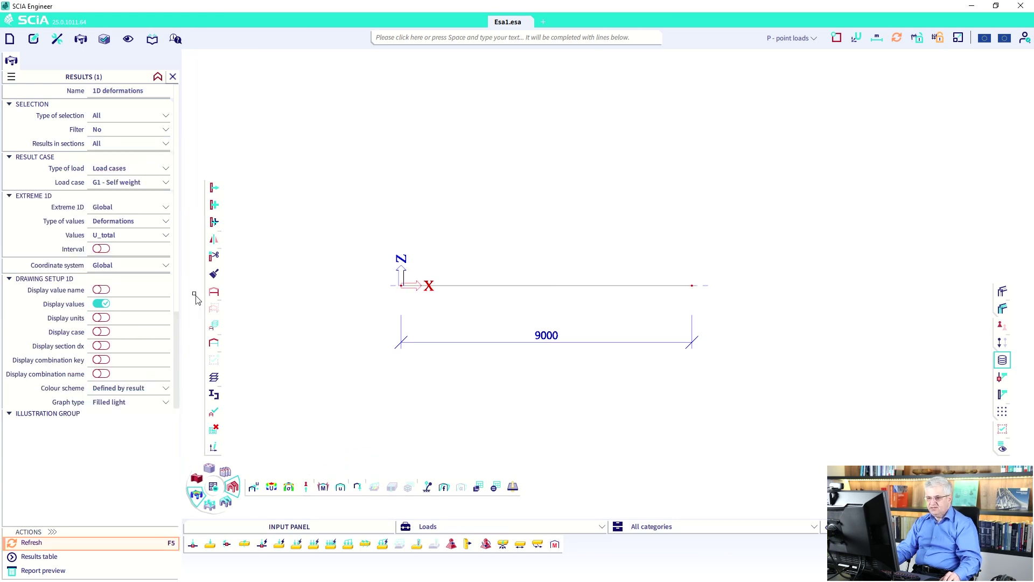
pyautogui.click(134, 171)
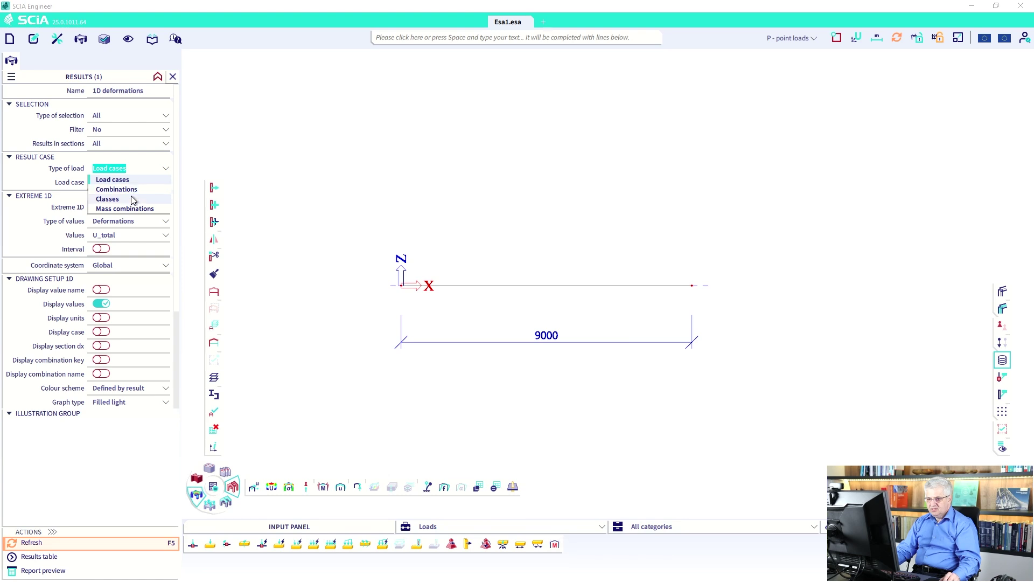
pyautogui.click(132, 209)
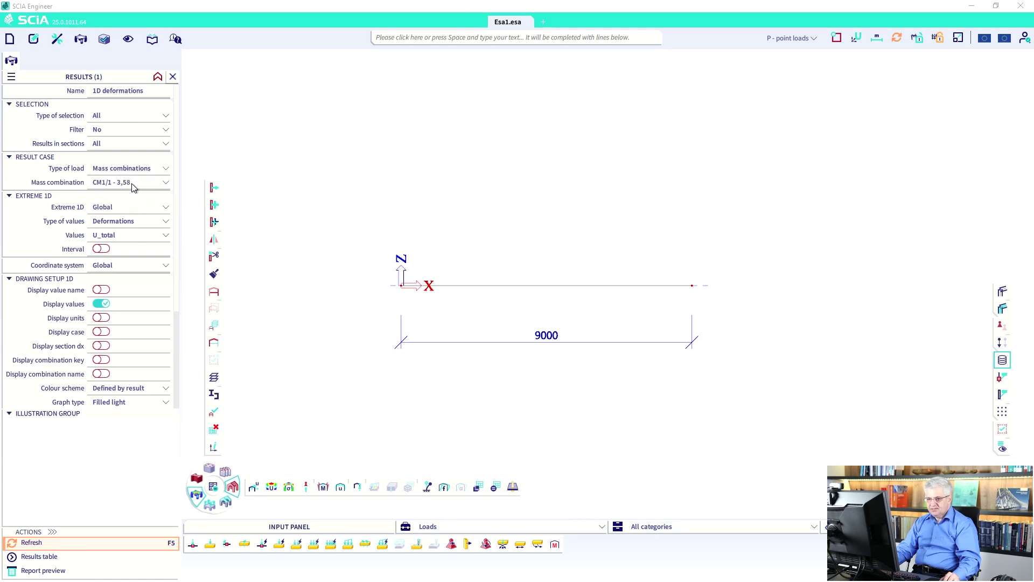
pyautogui.click(60, 543)
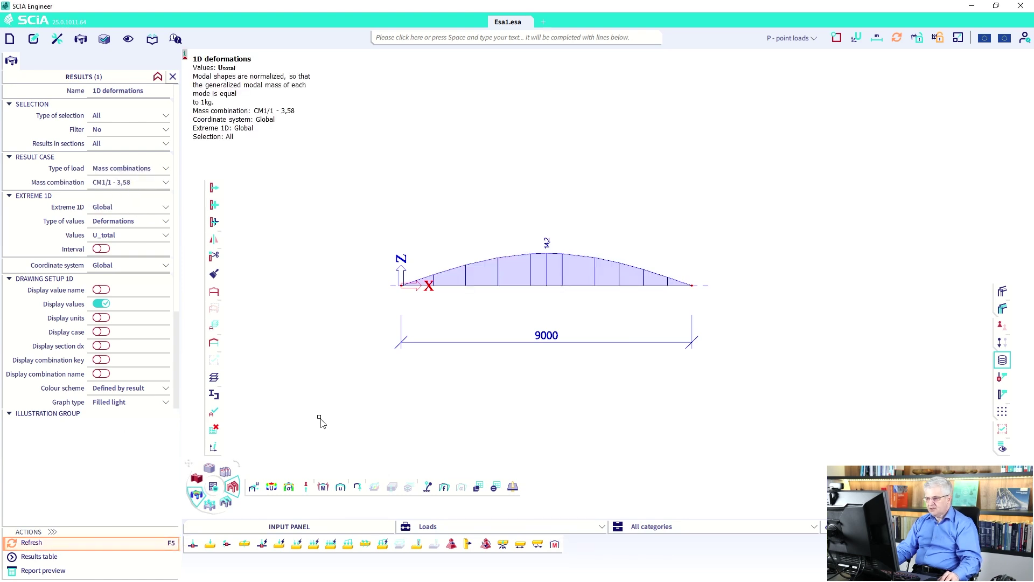
# - Show the 1D deformations of the beam for mass combination CM2/5 - 126,79
pyautogui.click(128, 184)
pyautogui.click(143, 330)
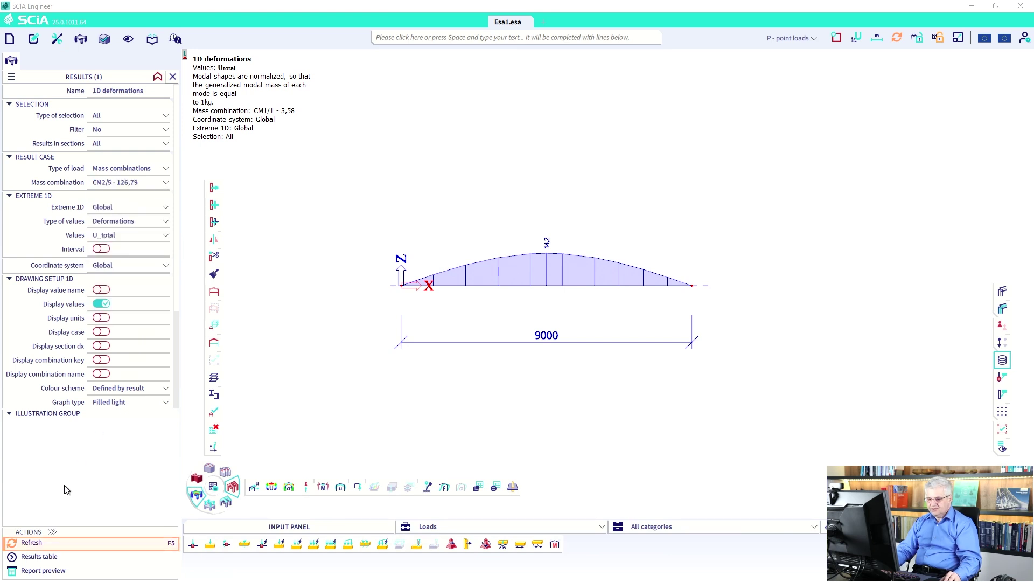
pyautogui.click(33, 543)
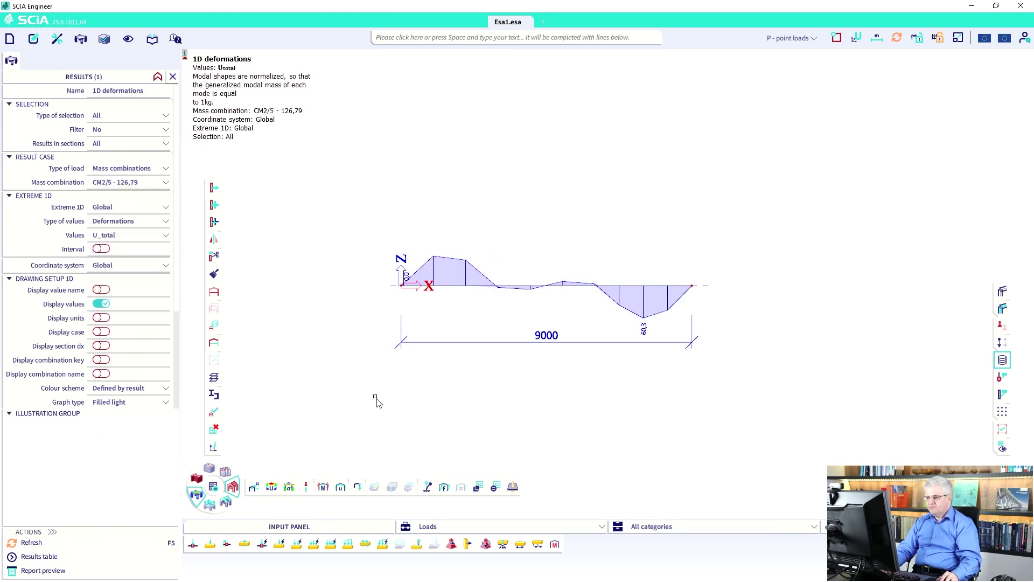